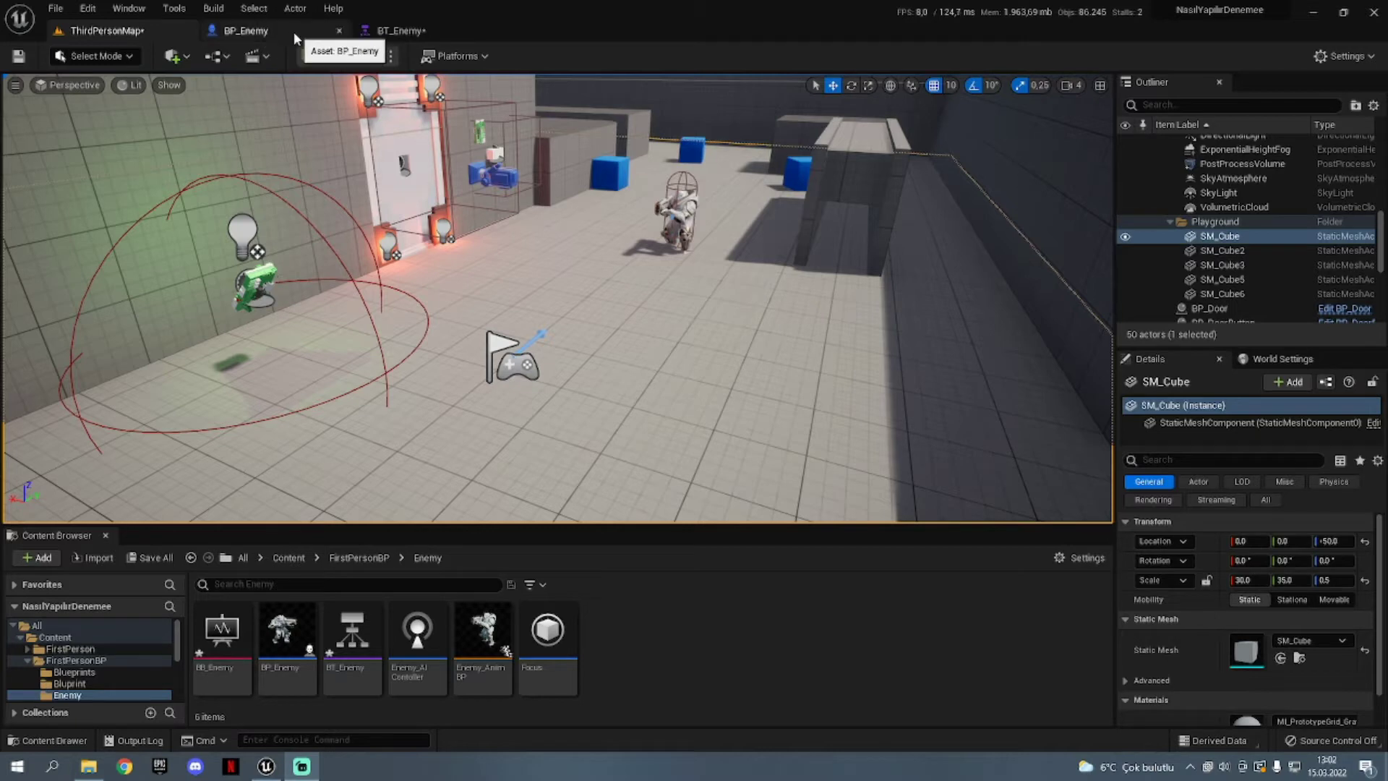
In BT_Enemy, move the Focus task beside Sequence, wire it as a child, then undo the link
{"action": "left_click", "coordinate": [400, 31]}
{"action": "mouse_move", "coordinate": [654, 372]}
{"action": "right_mouse_down"}
{"action": "mouse_move", "coordinate": [627, 361]}
{"action": "mouse_move", "coordinate": [645, 370]}
{"action": "right_mouse_up"}
{"action": "left_click_drag", "start_coordinate": [878, 544], "coordinate": [303, 459]}
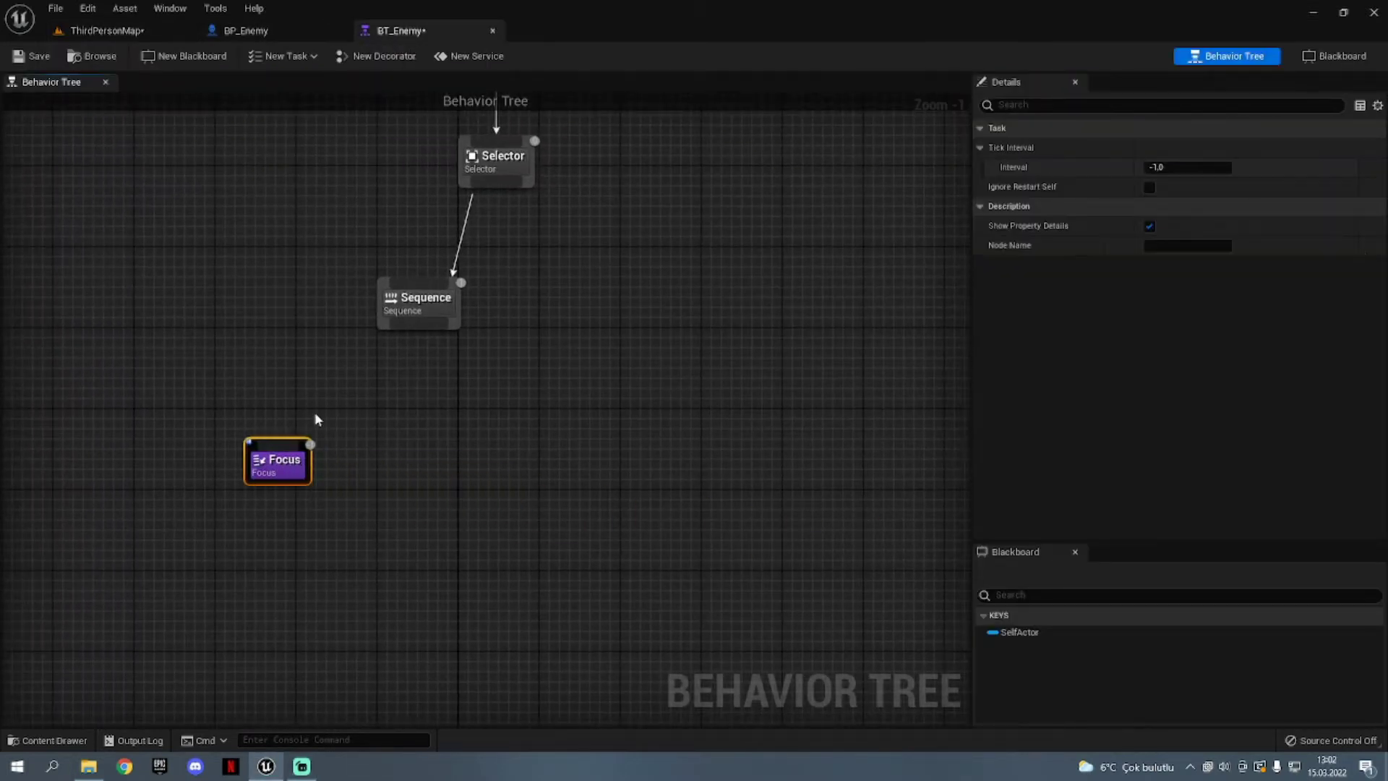
{"action": "left_click_drag", "start_coordinate": [426, 326], "coordinate": [277, 452]}
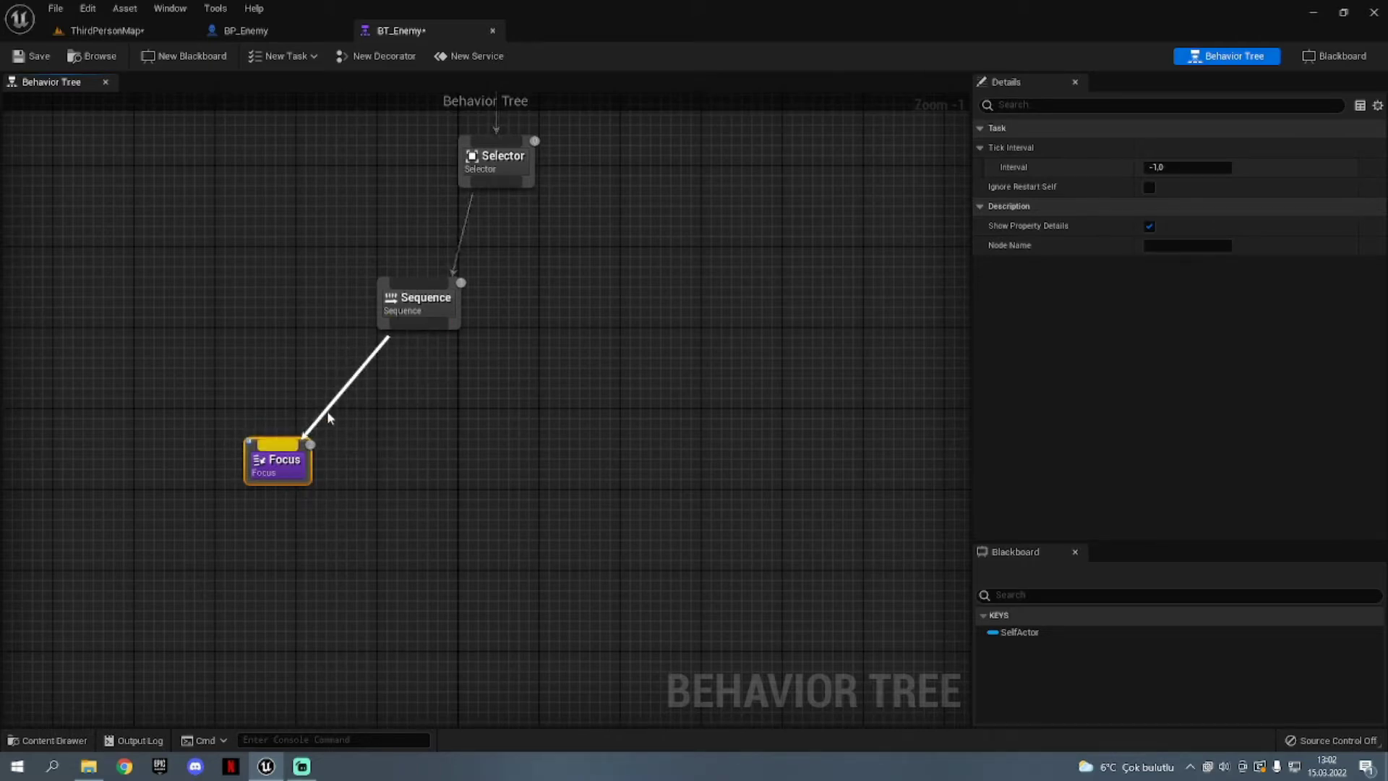
{"action": "key", "text": "ctrl+z"}
Delete the Focus task, leaving Selector connected to Sequence
{"action": "left_click_drag", "start_coordinate": [279, 465], "coordinate": [814, 576]}
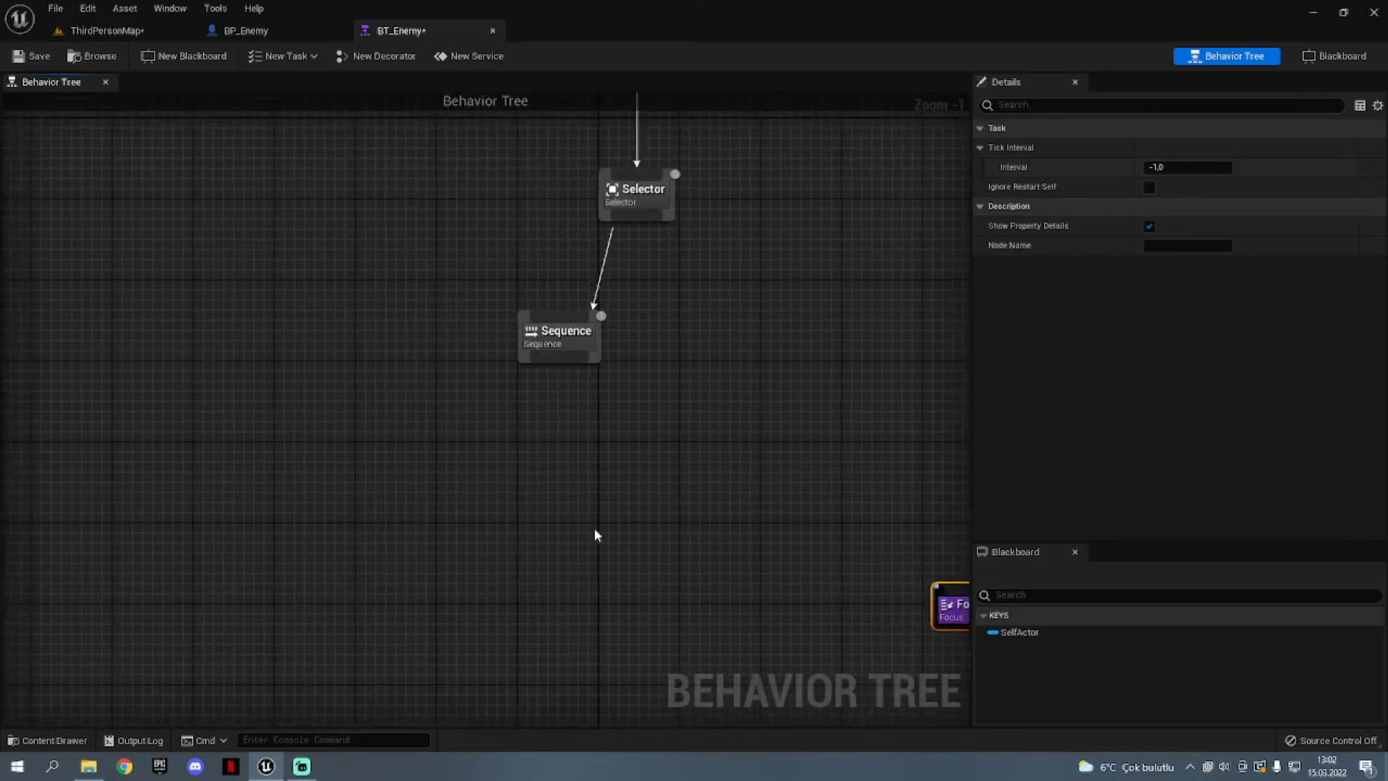
{"action": "key", "text": "Delete"}
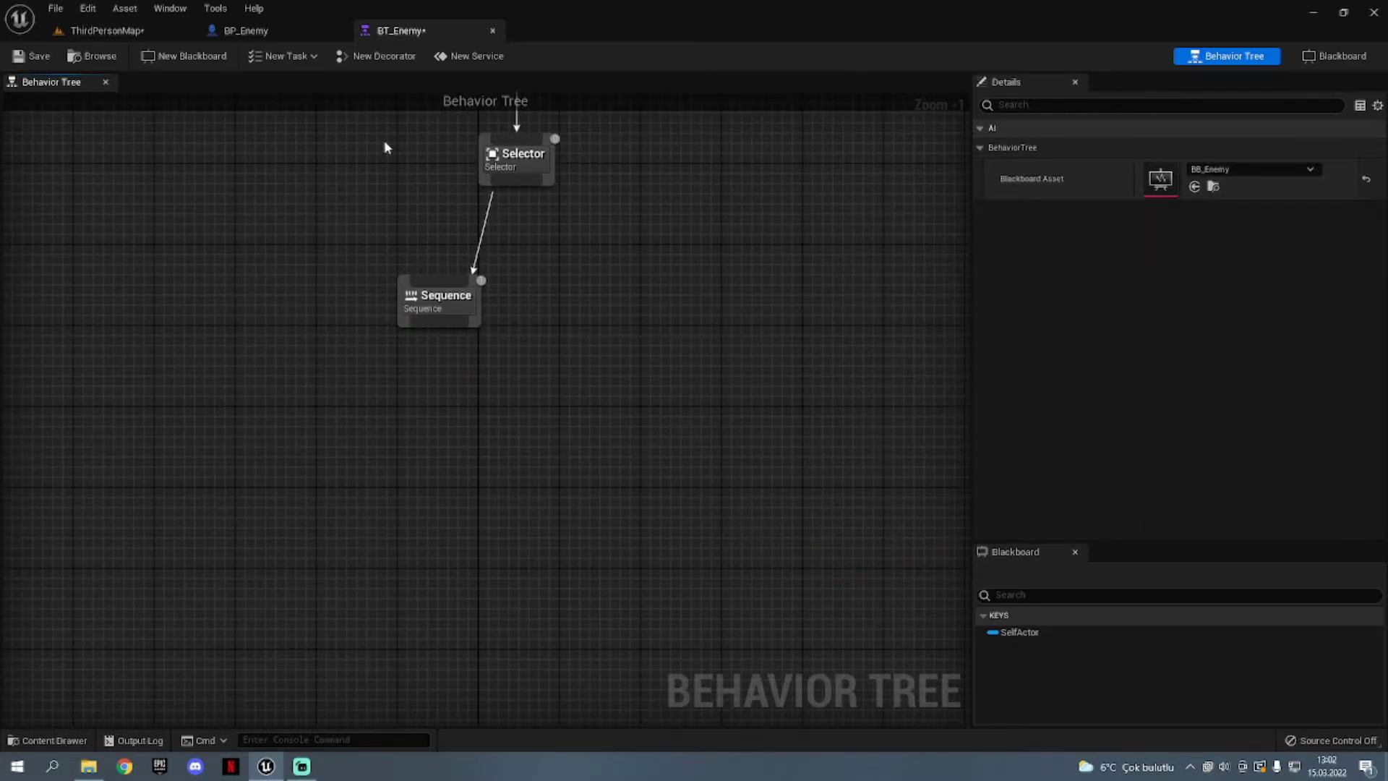
{"action": "left_click_drag", "start_coordinate": [439, 320], "coordinate": [353, 402]}
Create a BTTask_BlueprintBase task saved as PlayerLocation in FirstPersonBP/Enemy
{"action": "left_click", "coordinate": [293, 195]}
{"action": "left_click", "coordinate": [291, 56]}
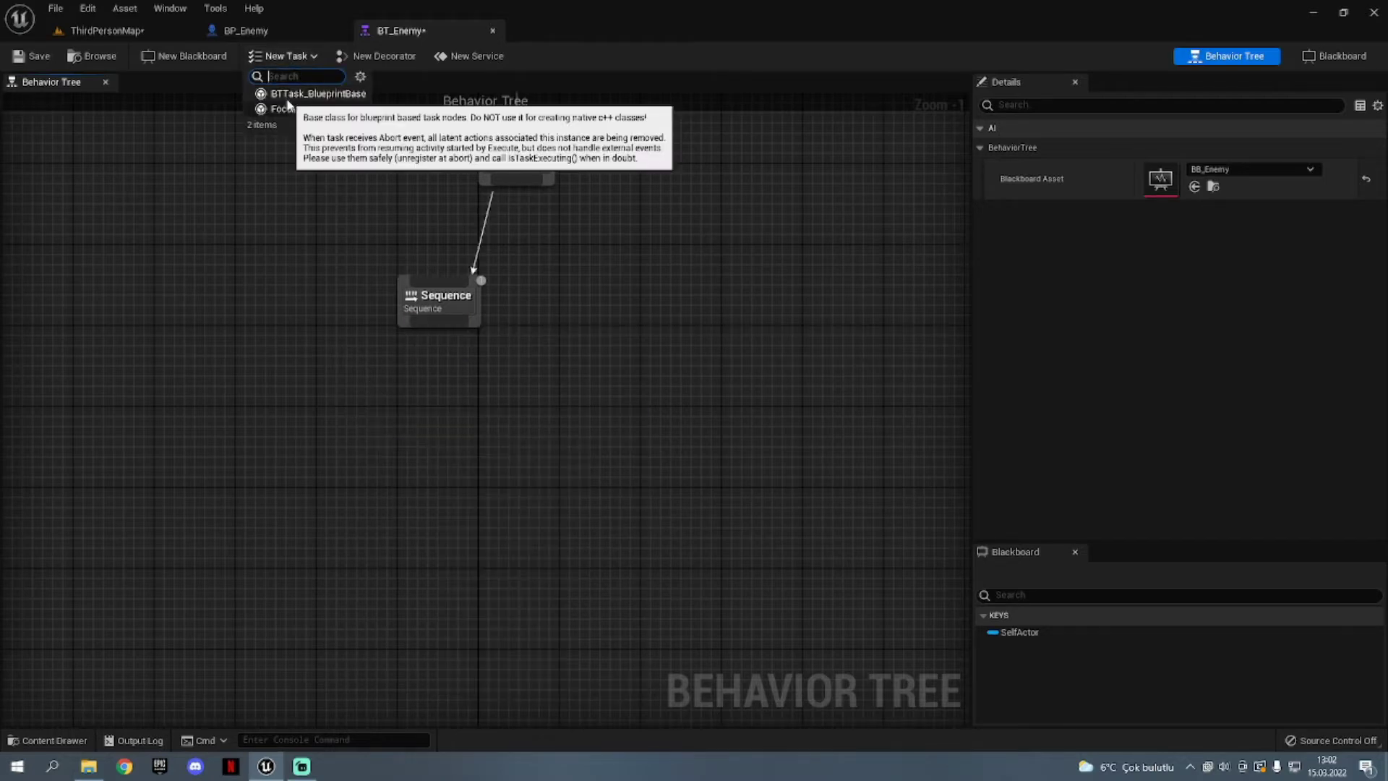
{"action": "left_click", "coordinate": [318, 94]}
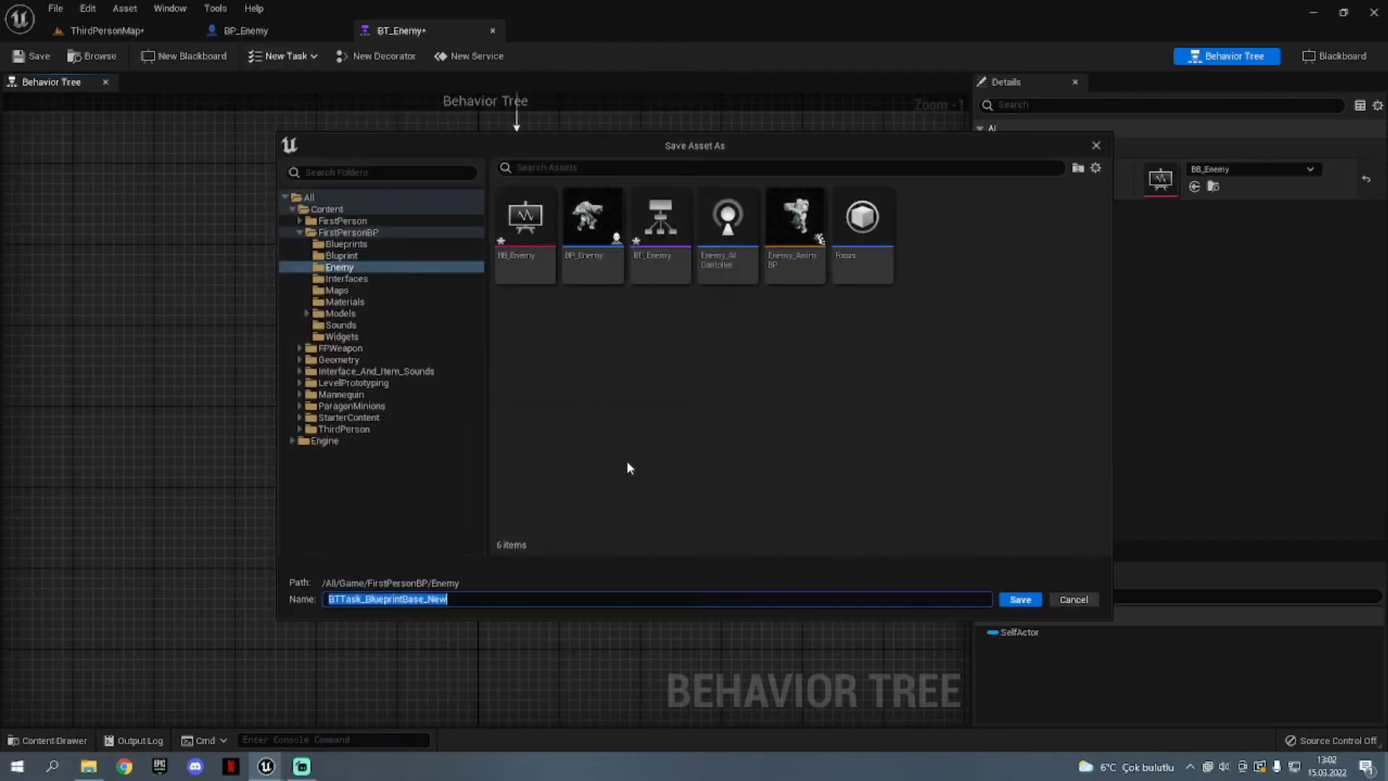
{"action": "type", "text": "Pa"}
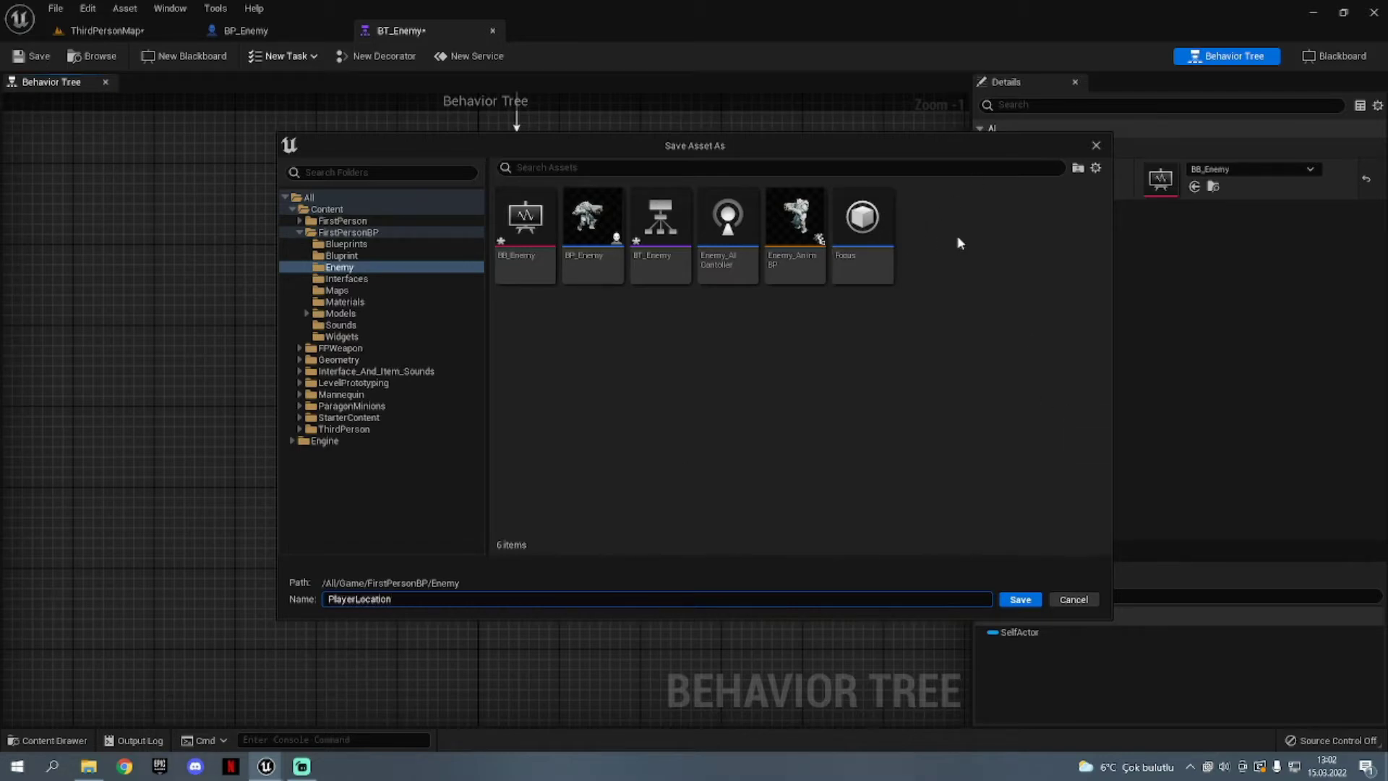
{"action": "left_click", "coordinate": [1020, 600]}
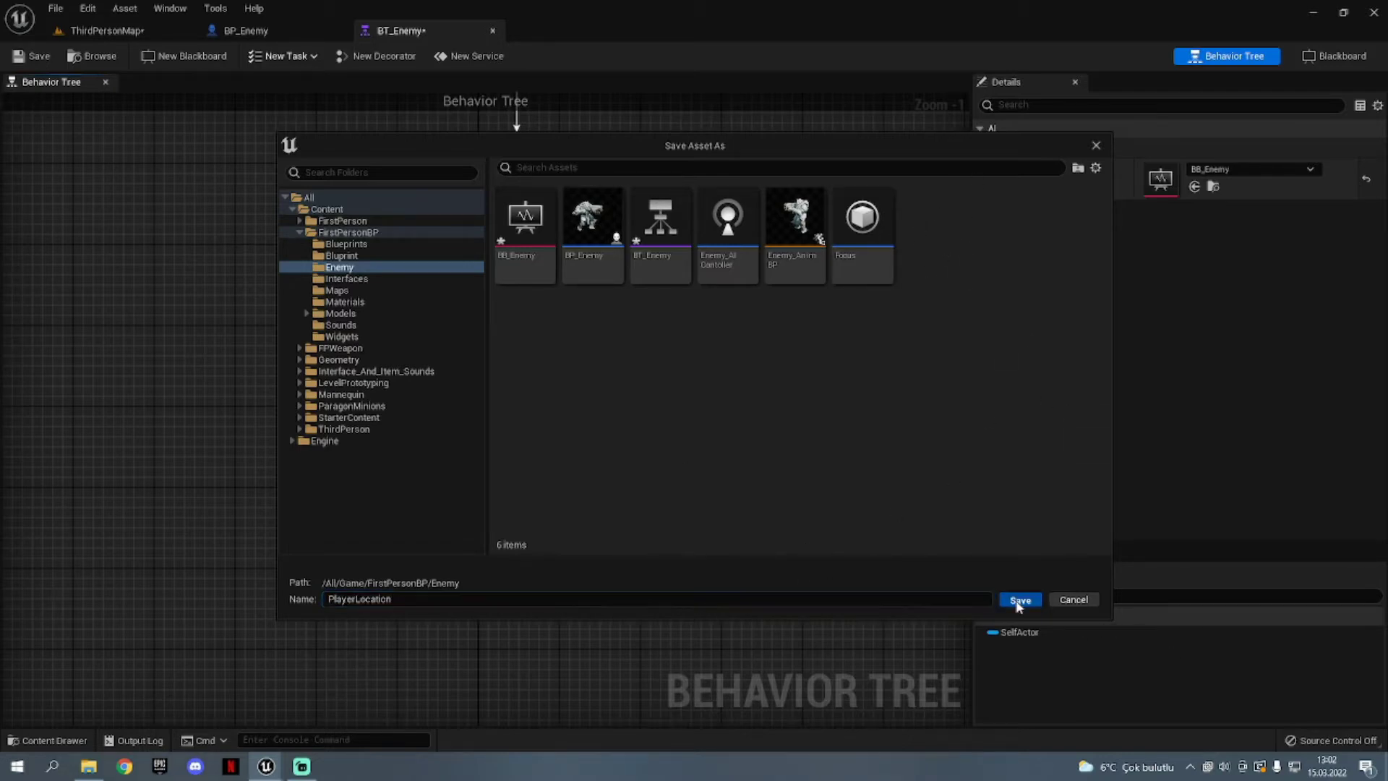
{"action": "right_click", "coordinate": [521, 309]}
Add an Event Receive Execute AI node to the task's event graph
{"action": "type", "text": "event "}
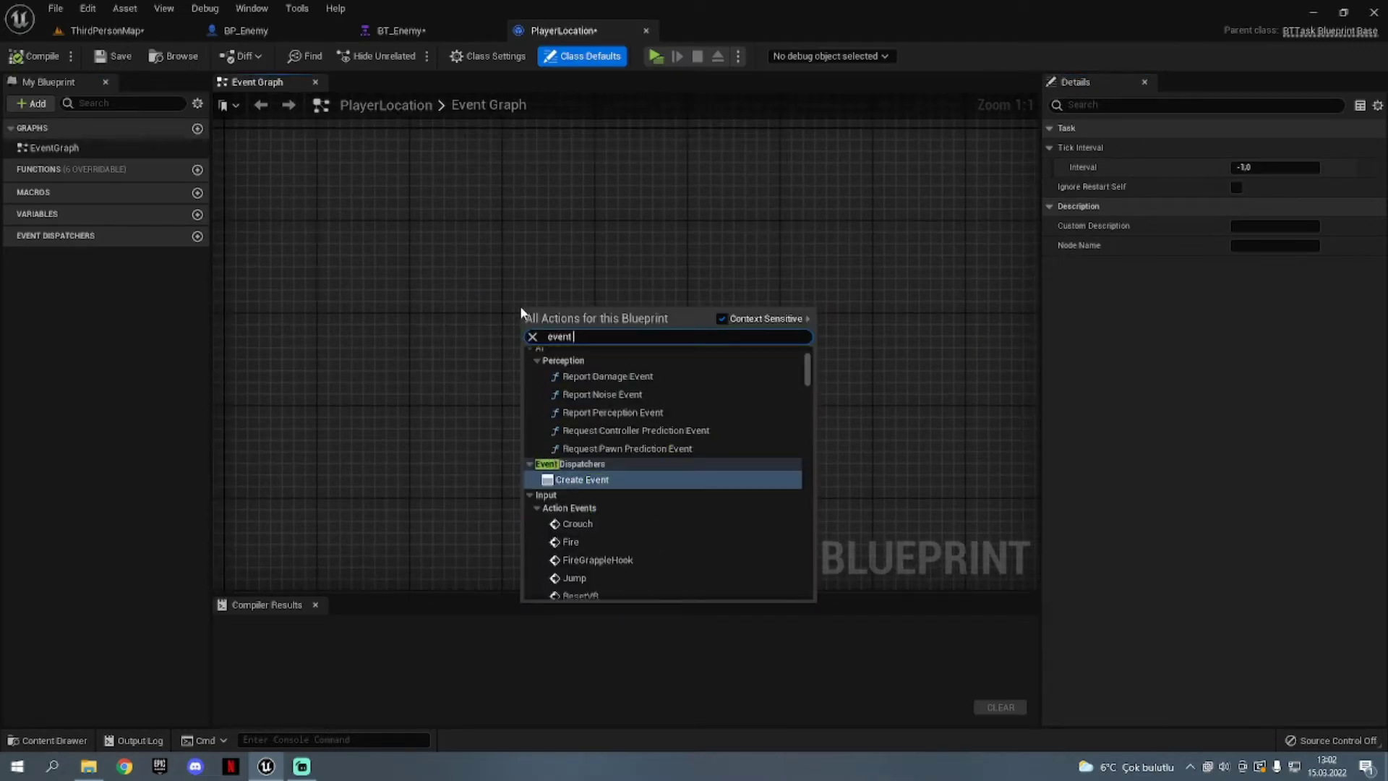
{"action": "type", "text": "exe"}
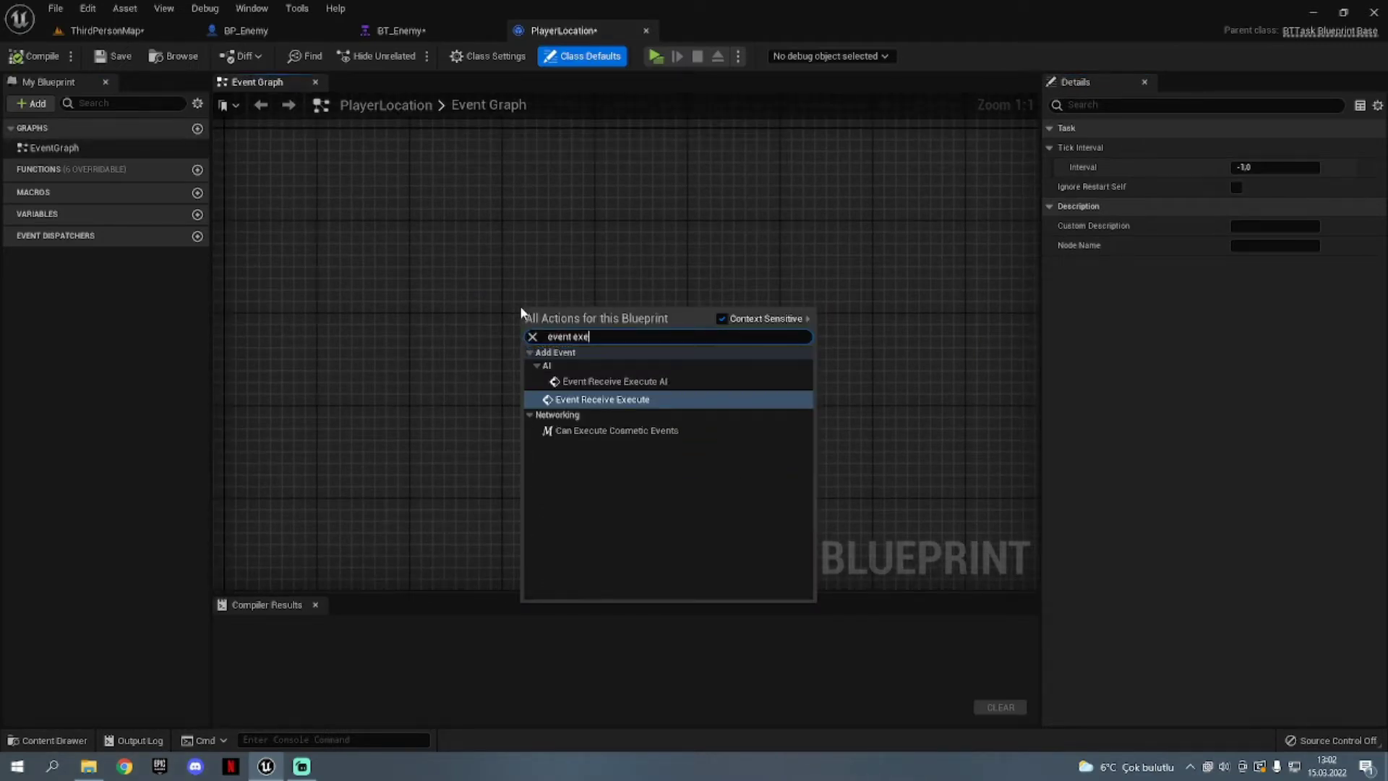
{"action": "left_click", "coordinate": [608, 385]}
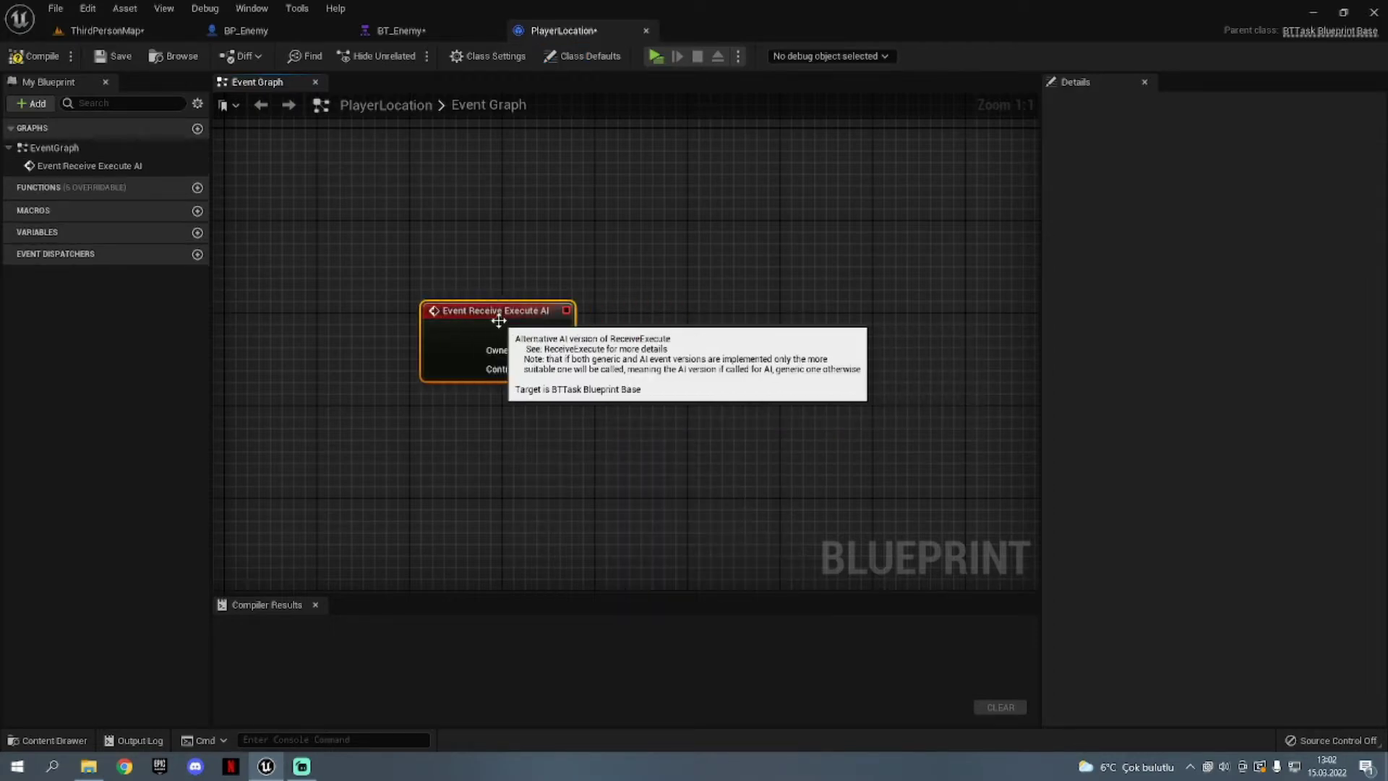
{"action": "right_click_drag", "start_coordinate": [648, 355], "coordinate": [468, 355]}
Add a Finish Execute node to the right of the execute event
{"action": "right_click", "coordinate": [718, 336]}
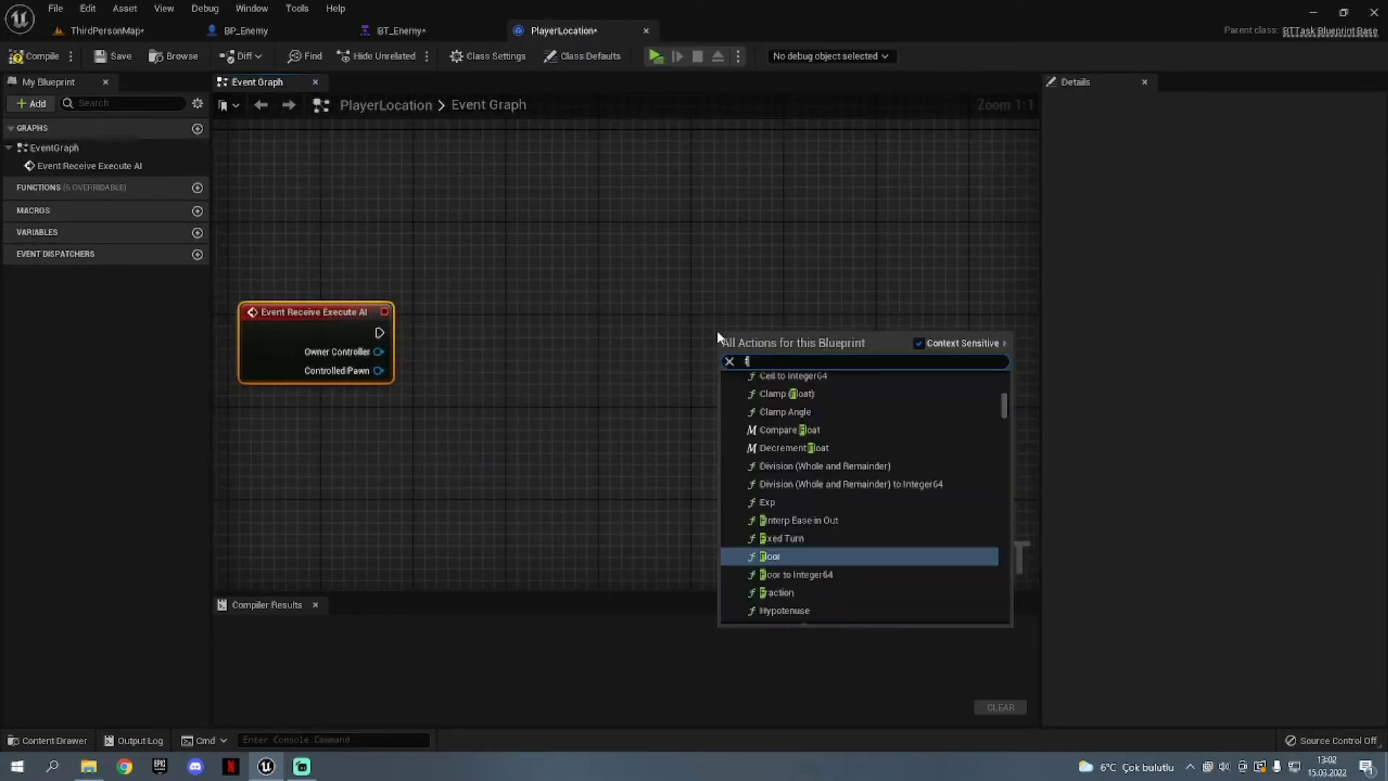
{"action": "type", "text": "finish"}
{"action": "left_click", "coordinate": [772, 421]}
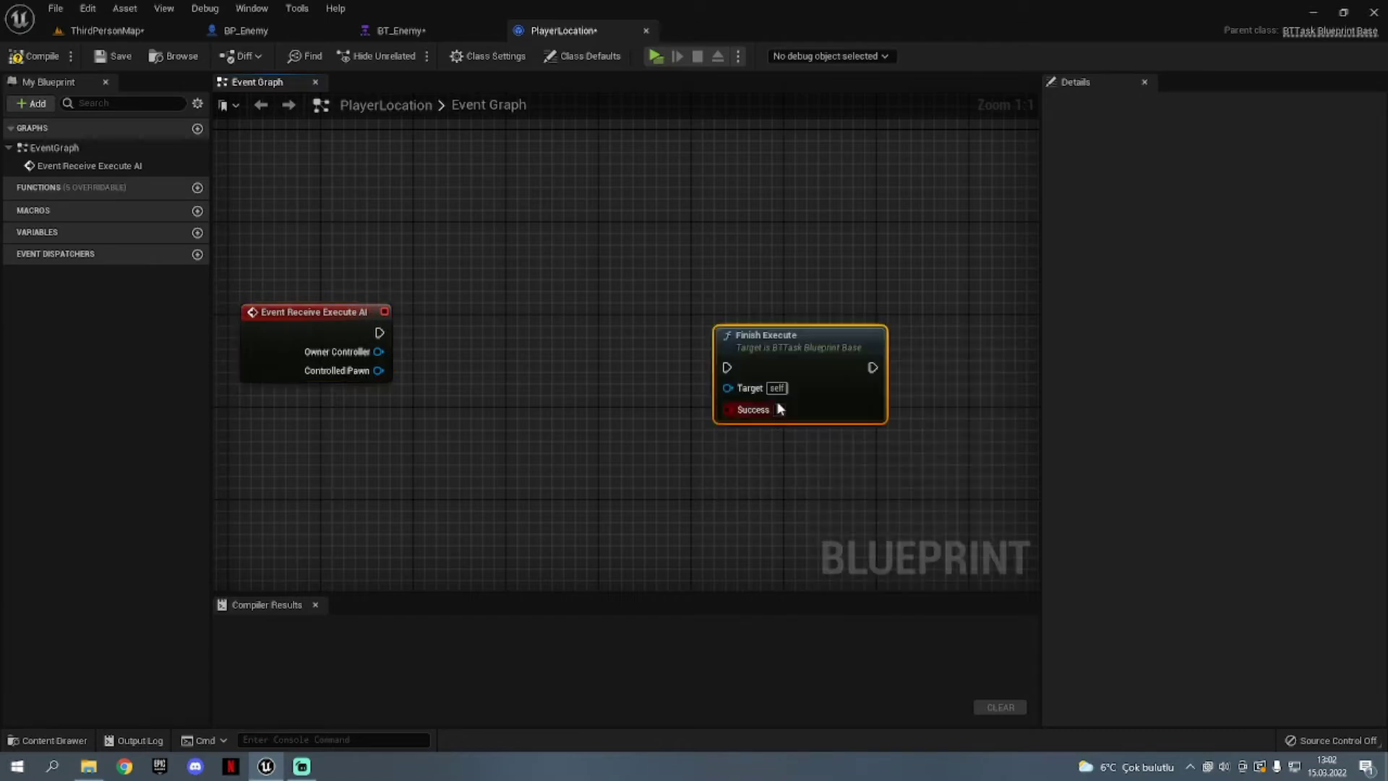
{"action": "left_click_drag", "start_coordinate": [780, 334], "coordinate": [863, 317]}
{"action": "right_click_drag", "start_coordinate": [697, 366], "coordinate": [819, 339]}
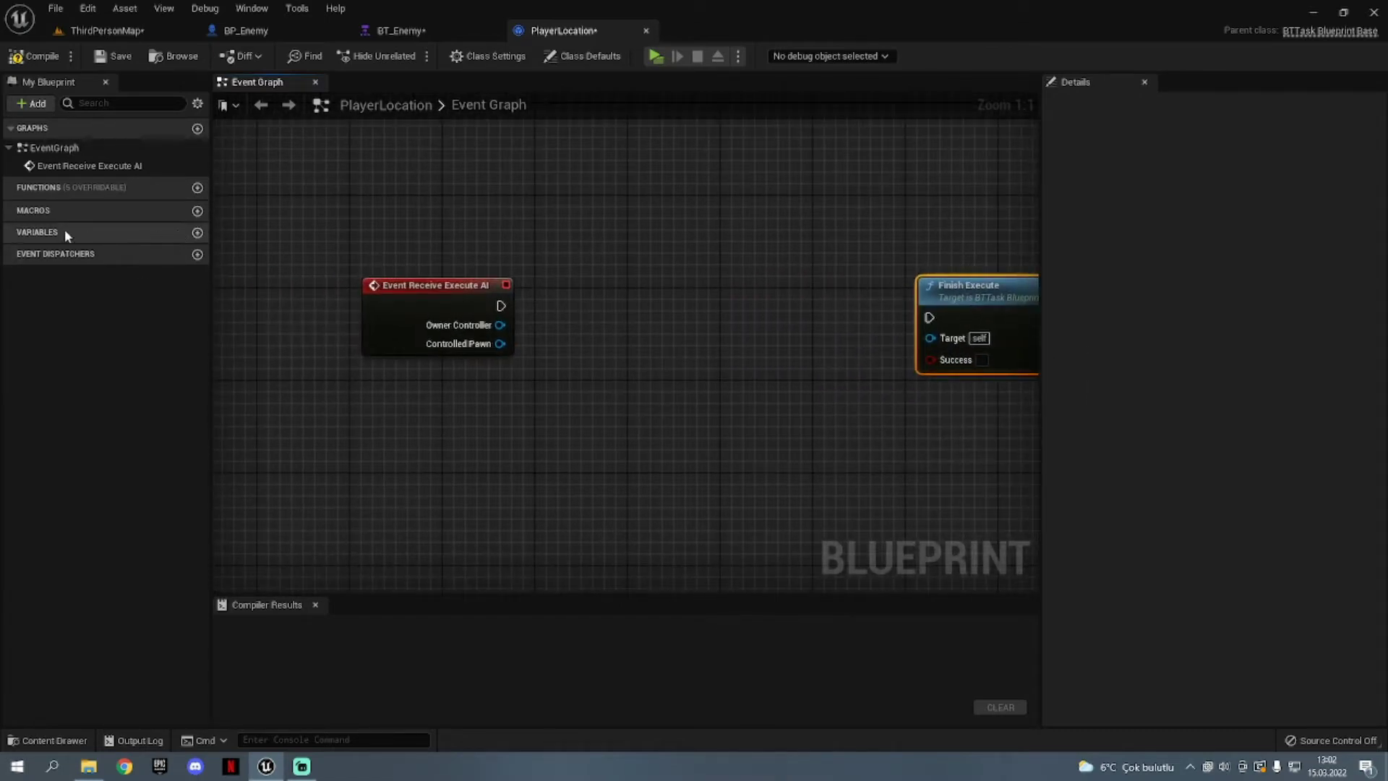
{"action": "left_click", "coordinate": [198, 233]}
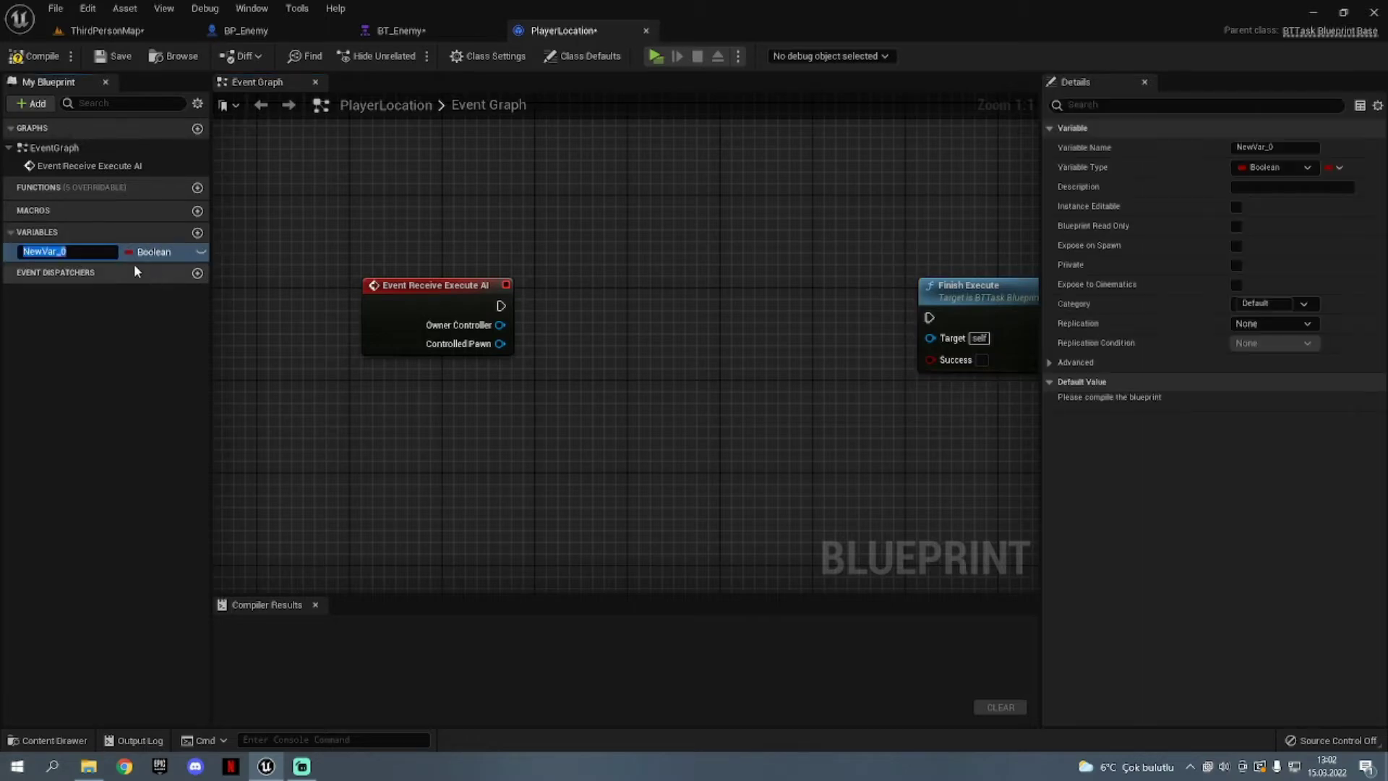
Name the new variable PlayerLocation, make it an instance-editable Blackboard Key Selector, and compile
{"action": "type", "text": "PlayerLocation"}
{"action": "key", "text": "Return"}
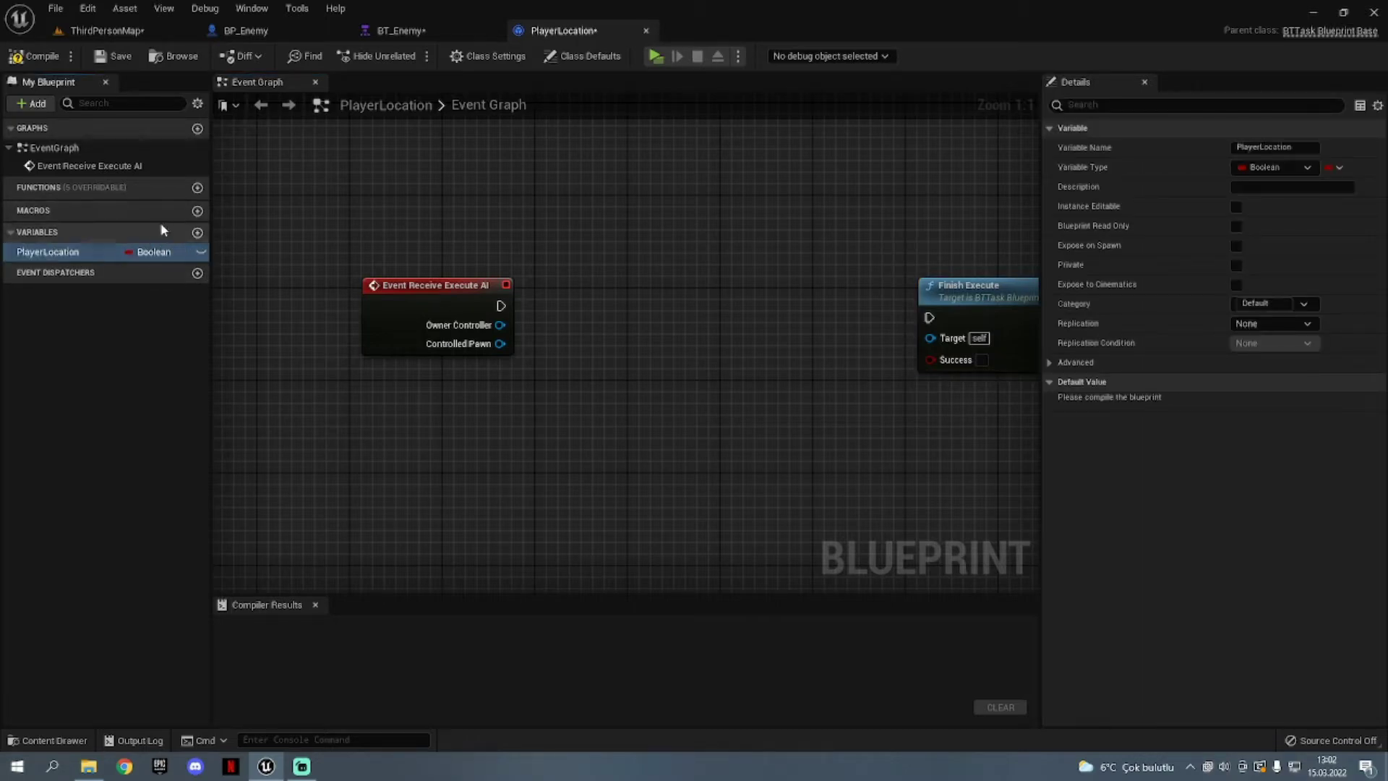
{"action": "left_click", "coordinate": [177, 252]}
{"action": "type", "text": "black"}
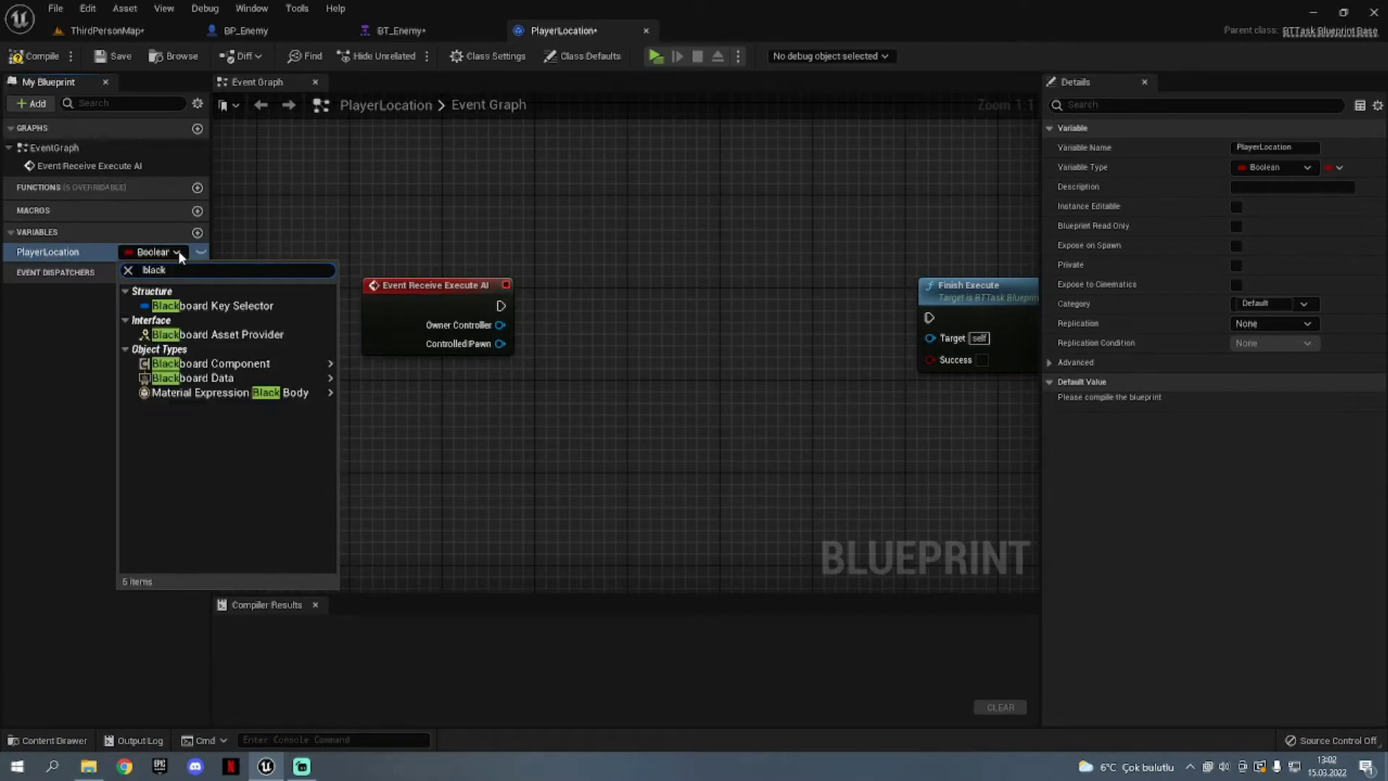
{"action": "left_click", "coordinate": [218, 303]}
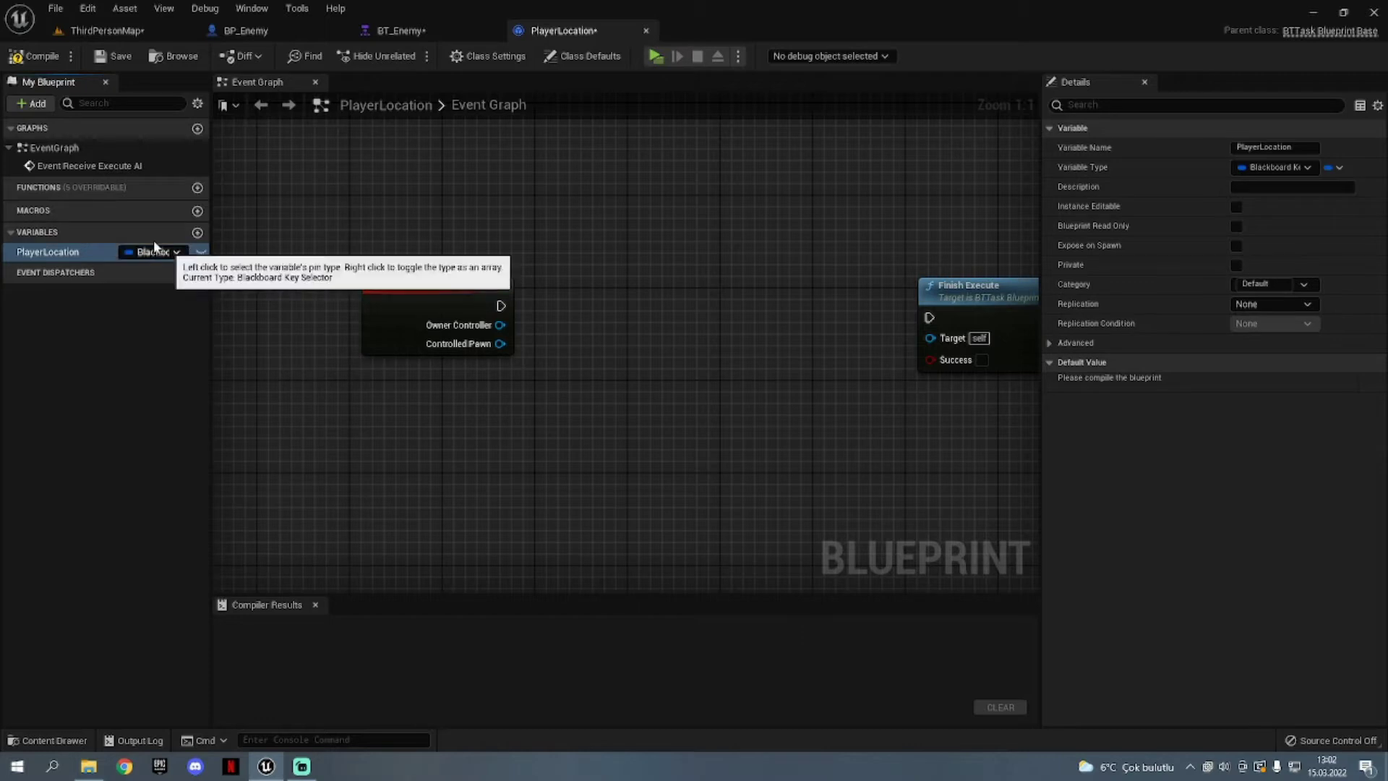
{"action": "left_click", "coordinate": [42, 57]}
{"action": "left_click", "coordinate": [201, 253]}
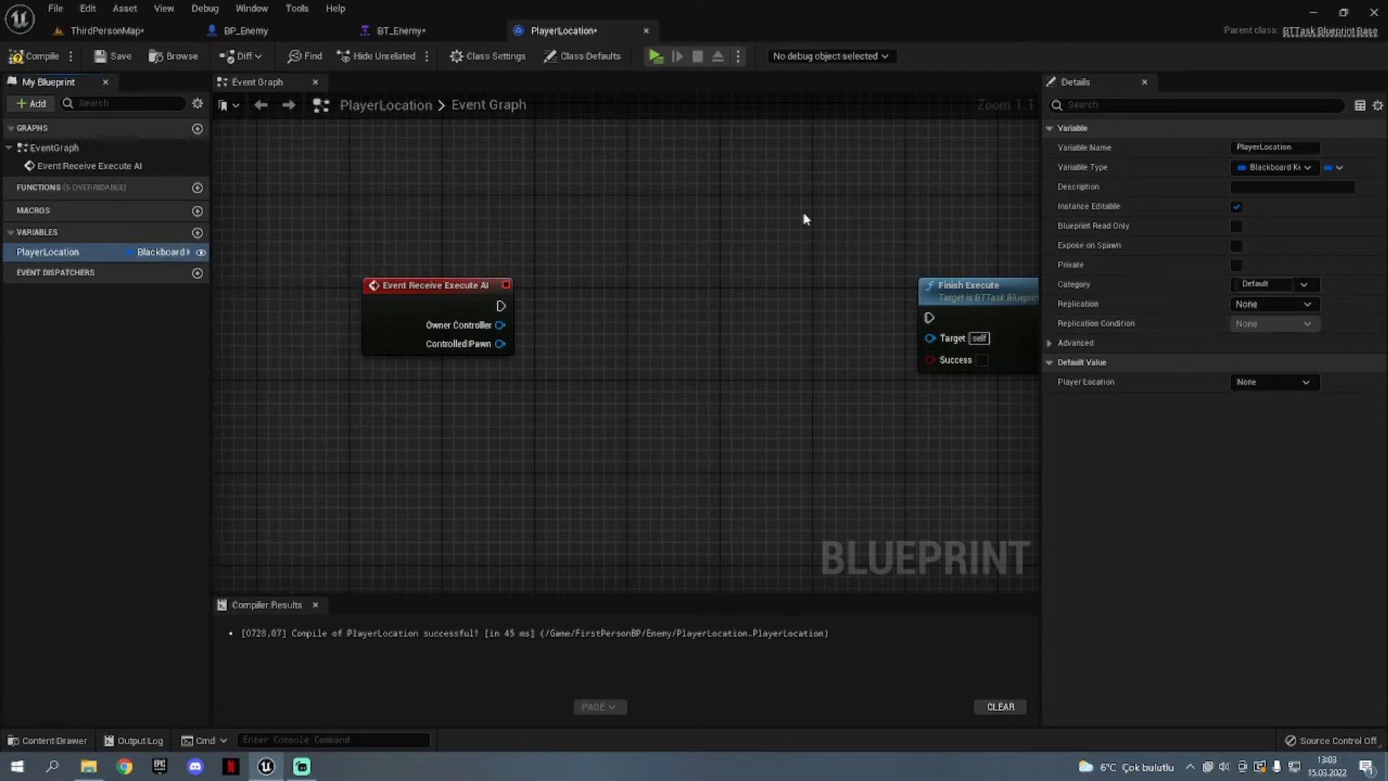
{"action": "left_click", "coordinate": [46, 61]}
Place a Player Location getter and add a Set Blackboard Value as Vector node from it
{"action": "right_click_drag", "start_coordinate": [320, 245], "coordinate": [172, 156]}
{"action": "mouse_move", "coordinate": [72, 255]}
{"action": "left_mouse_down", "text": "ctrl"}
{"action": "mouse_move", "coordinate": [462, 346]}
{"action": "mouse_move", "coordinate": [516, 288]}
{"action": "left_mouse_up", "text": "ctrl"}
{"action": "type", "text": "set"}
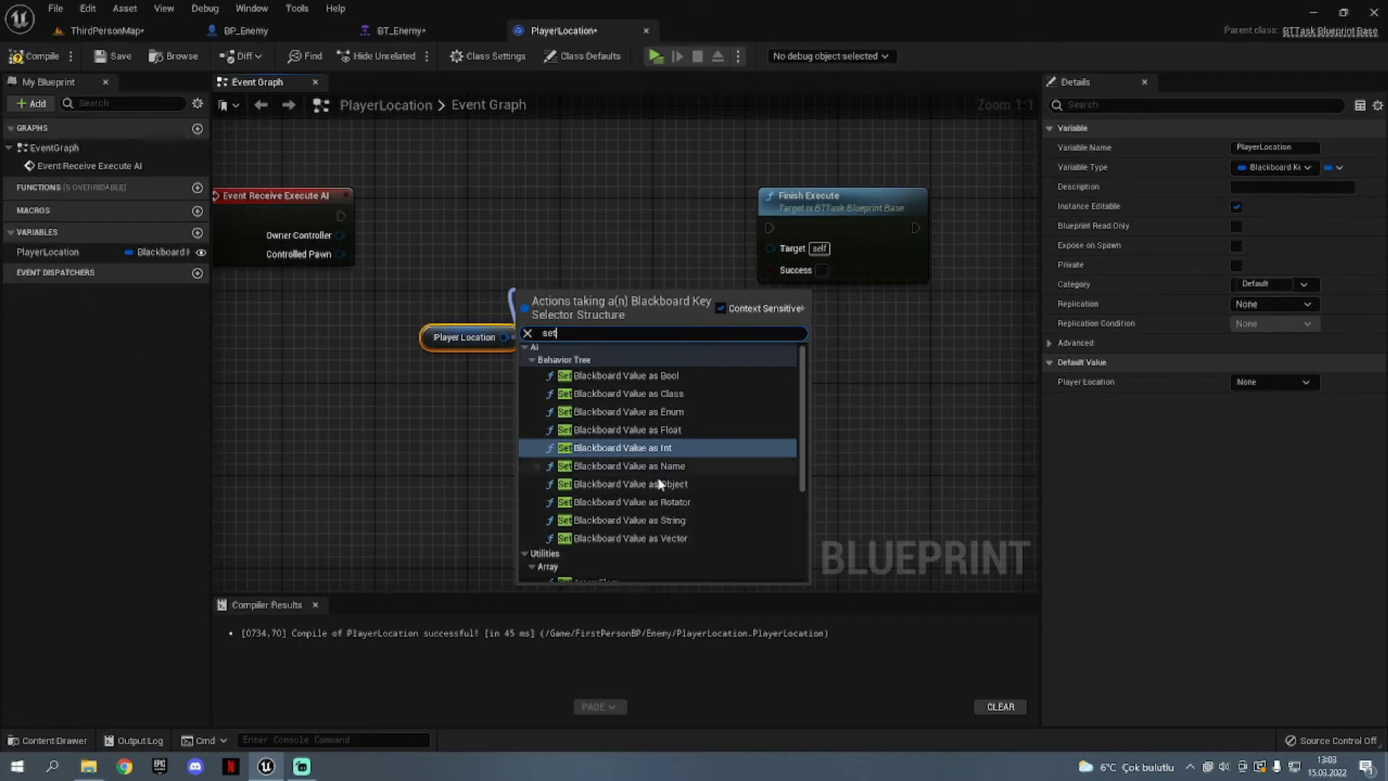
{"action": "left_click", "coordinate": [676, 538]}
{"action": "left_click_drag", "start_coordinate": [627, 304], "coordinate": [675, 225]}
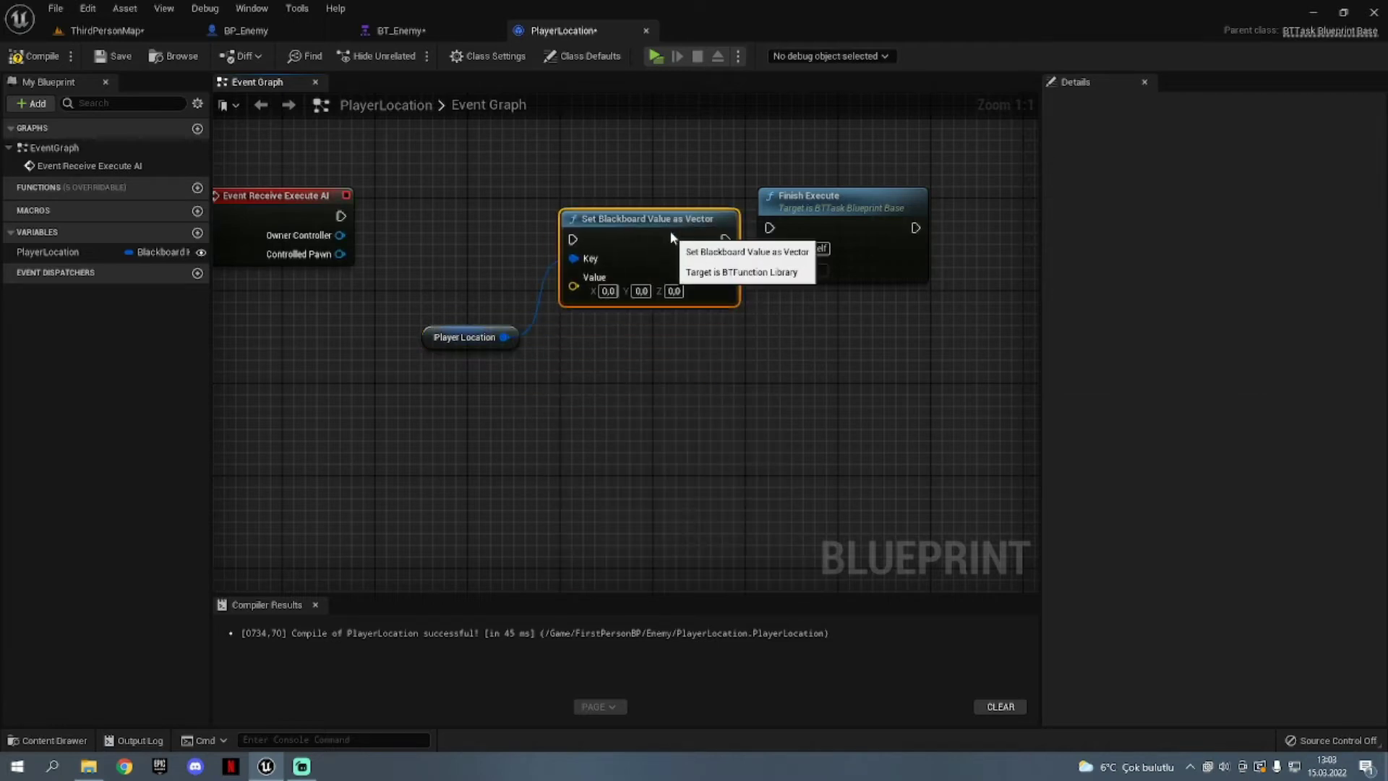
Wire the execute event into Set Blackboard Value as Vector, then into Finish Execute
{"action": "left_click_drag", "start_coordinate": [802, 199], "coordinate": [835, 207]}
{"action": "left_click_drag", "start_coordinate": [726, 240], "coordinate": [804, 239]}
{"action": "right_click_drag", "start_coordinate": [376, 265], "coordinate": [439, 256]}
{"action": "mouse_move", "coordinate": [353, 203]}
{"action": "left_mouse_down"}
{"action": "mouse_move", "coordinate": [347, 238]}
{"action": "mouse_move", "coordinate": [635, 231]}
{"action": "left_mouse_up"}
{"action": "left_click_drag", "start_coordinate": [301, 239], "coordinate": [297, 227]}
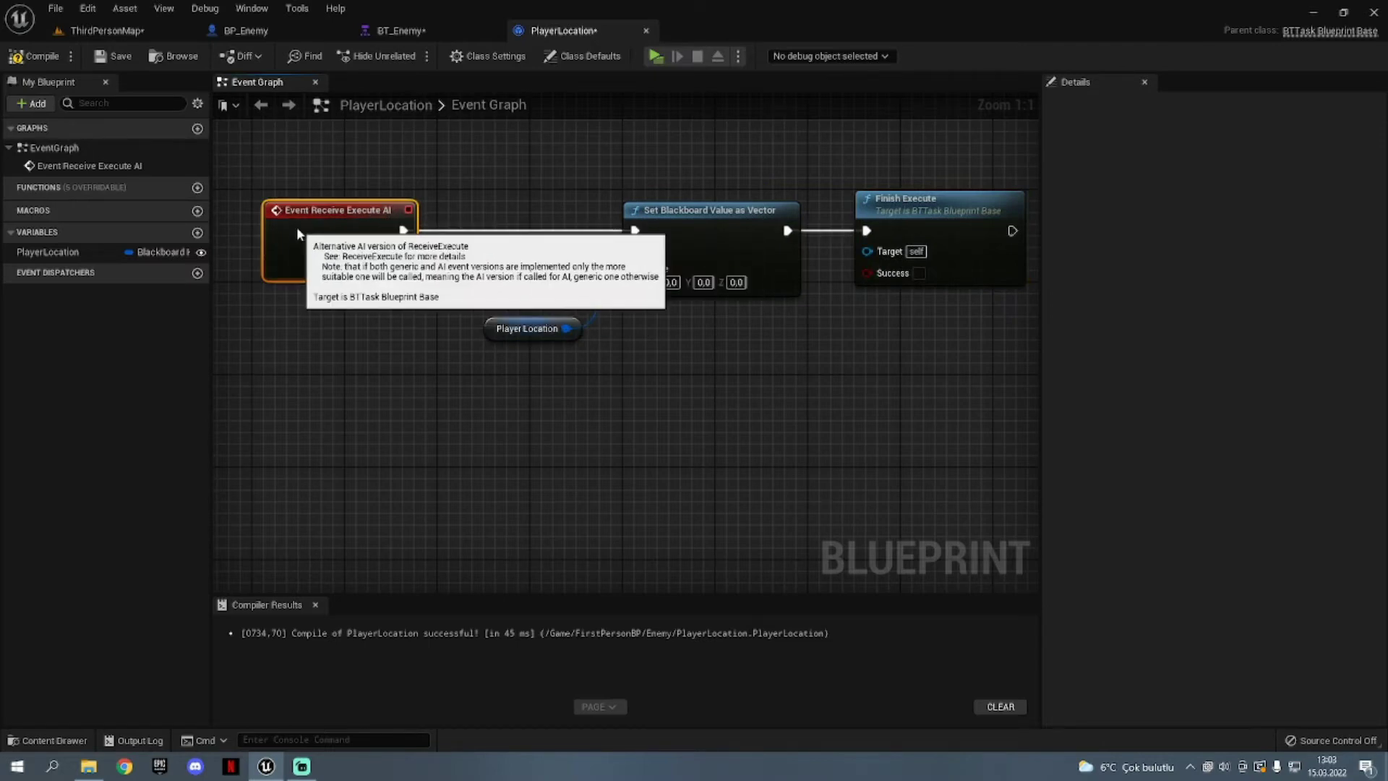
{"action": "left_click_drag", "start_coordinate": [496, 332], "coordinate": [449, 334]}
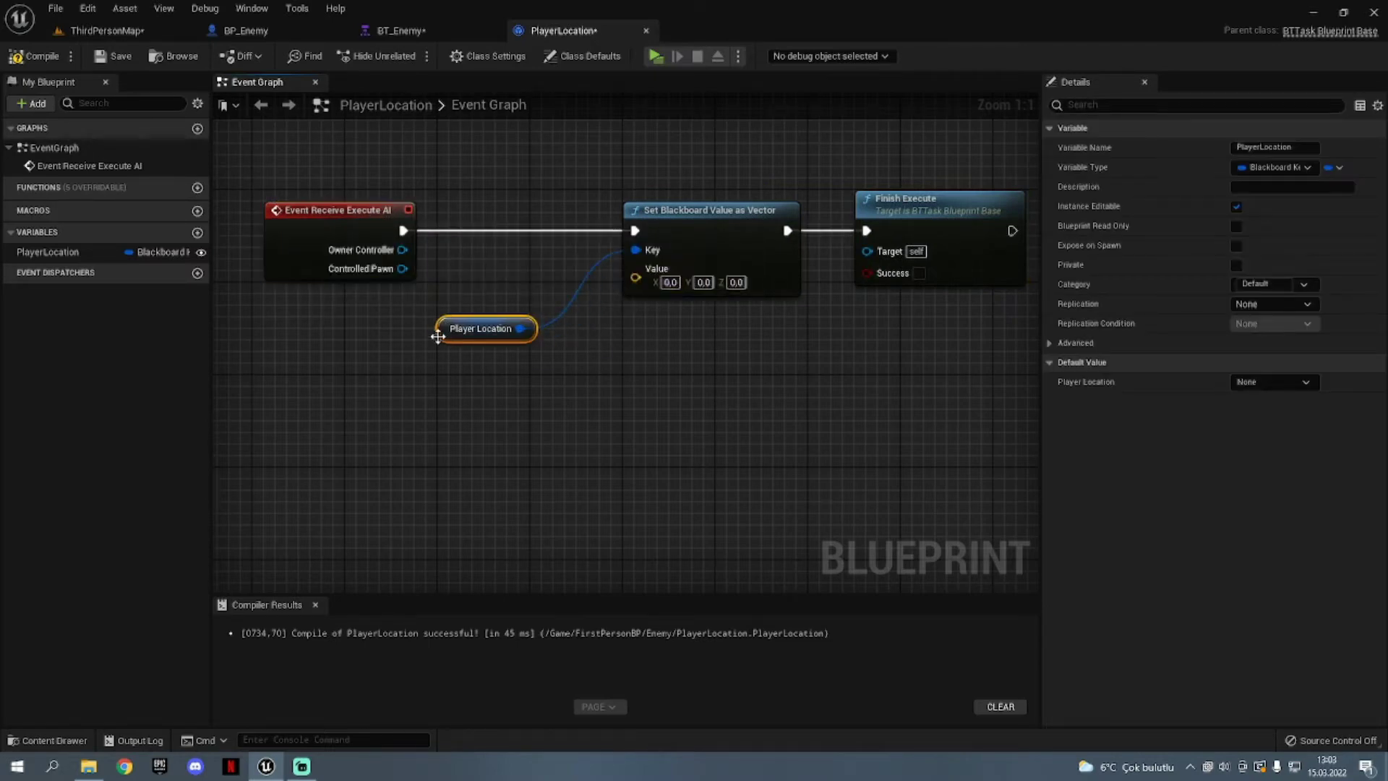
{"action": "right_click_drag", "start_coordinate": [283, 389], "coordinate": [454, 376]}
{"action": "right_click", "coordinate": [454, 375]}
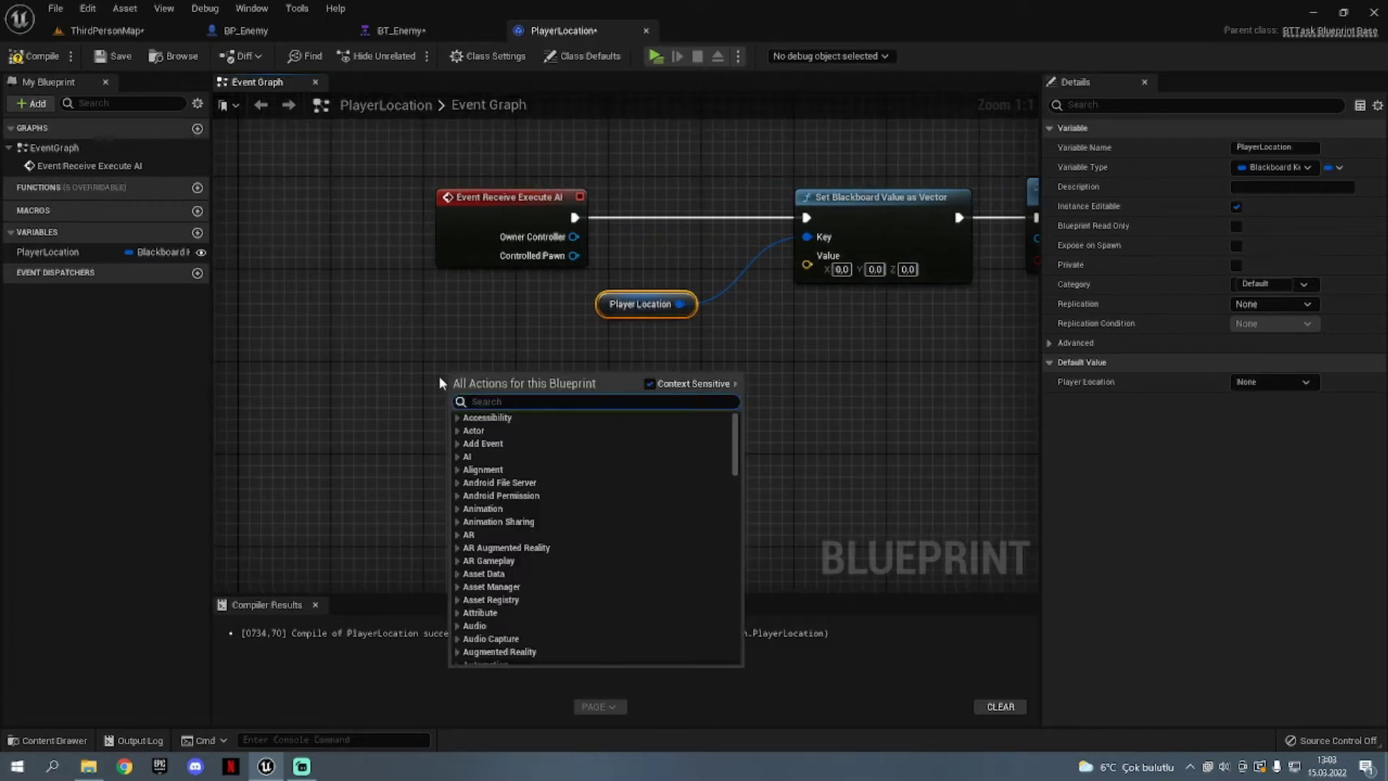
Add a Get Player Character node to the task graph
{"action": "type", "text": "get player"}
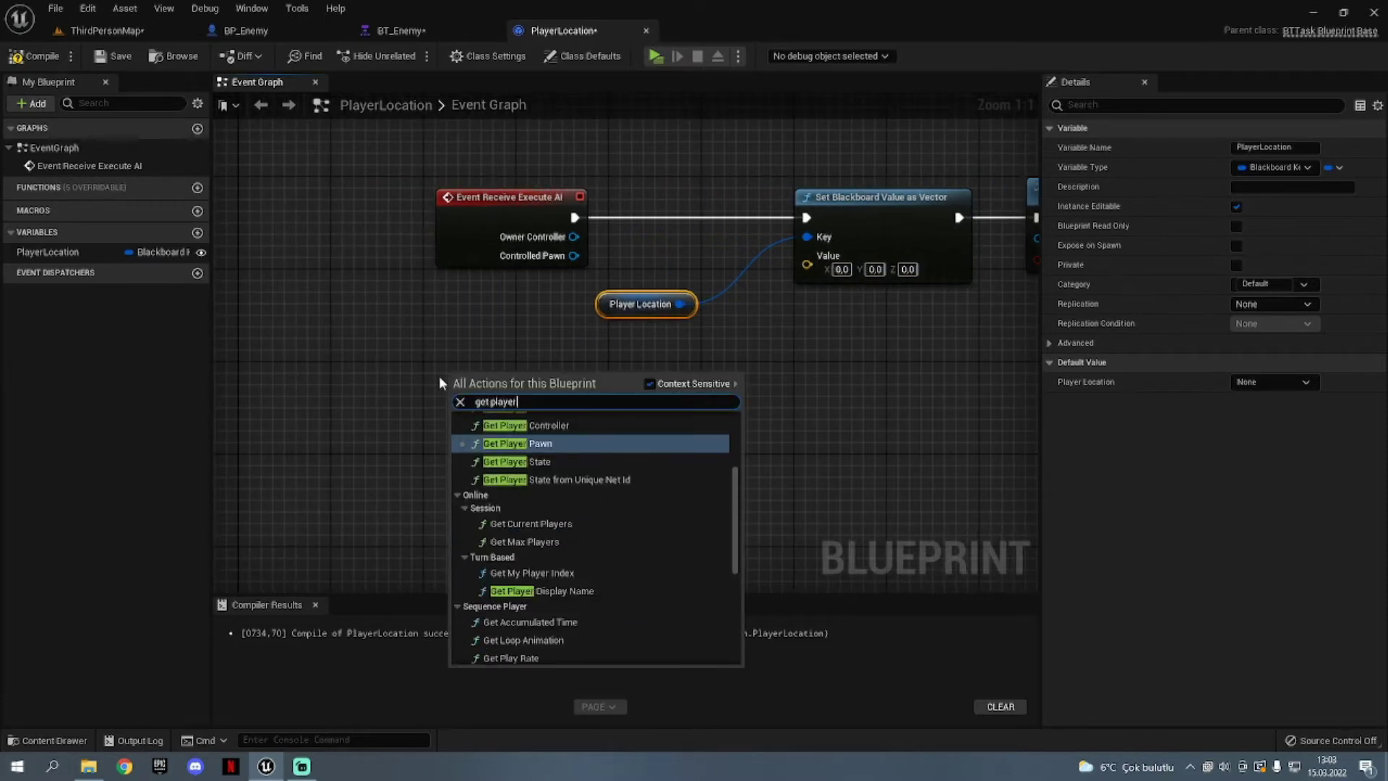
{"action": "left_click", "coordinate": [525, 469]}
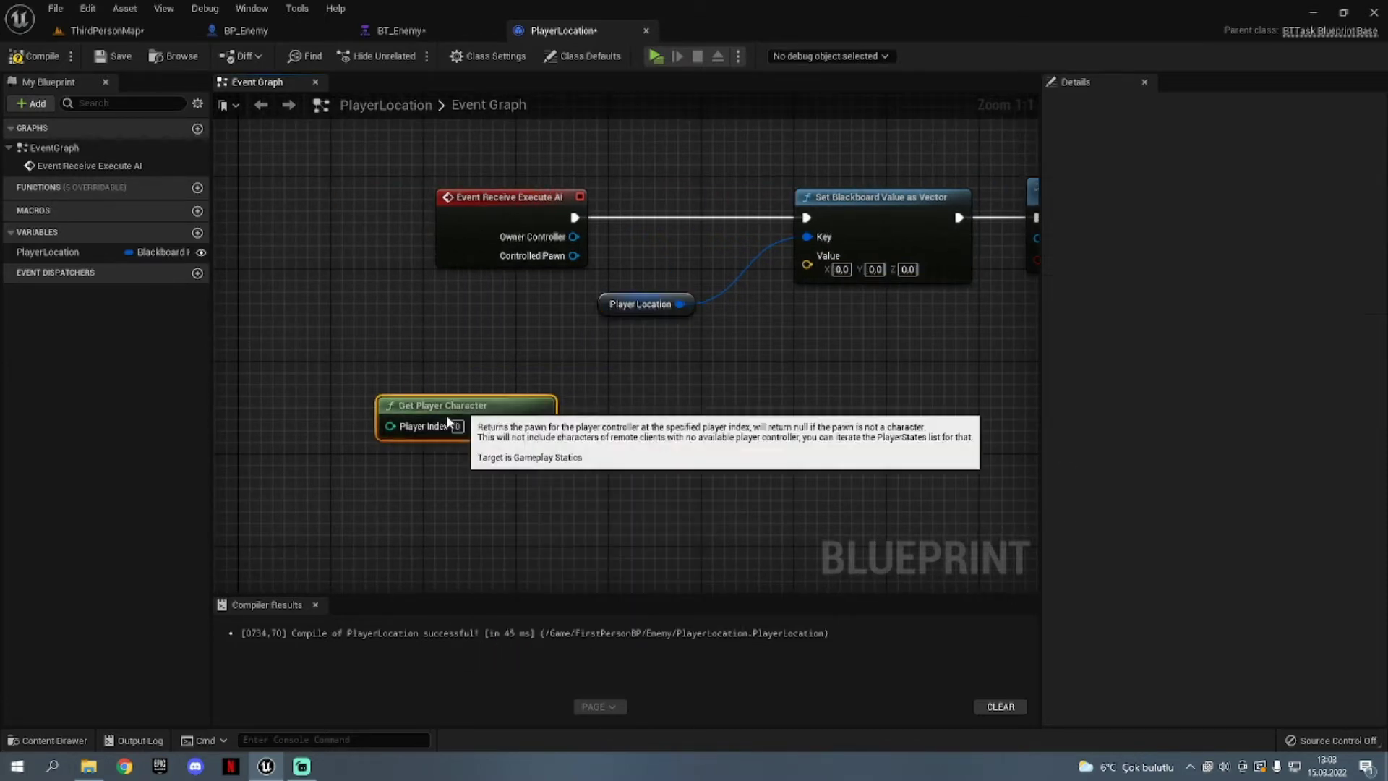
{"action": "left_click_drag", "start_coordinate": [521, 383], "coordinate": [370, 442]}
Feed the CapsuleComponent's Get World Location into the Set Blackboard Value input and compile
{"action": "left_click_drag", "start_coordinate": [460, 459], "coordinate": [527, 465]}
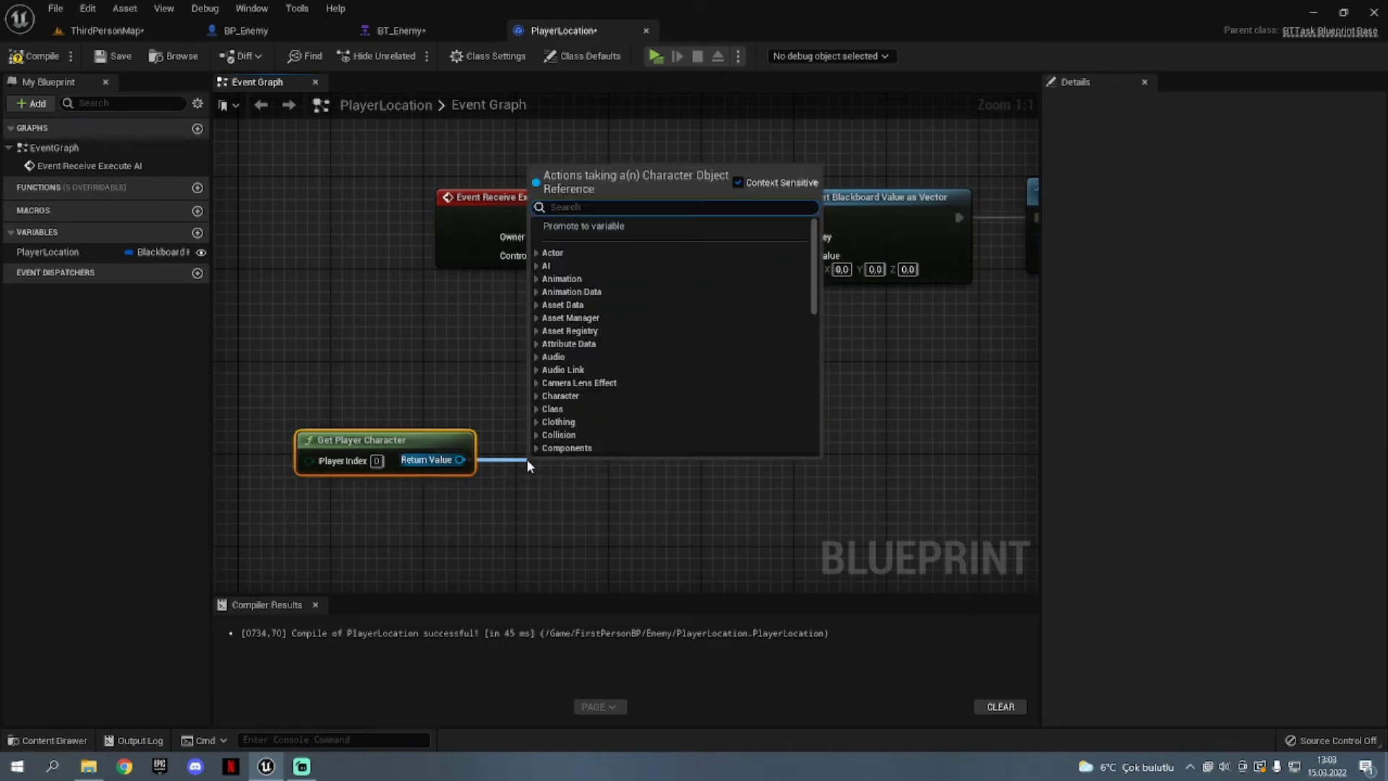
{"action": "type", "text": "get world"}
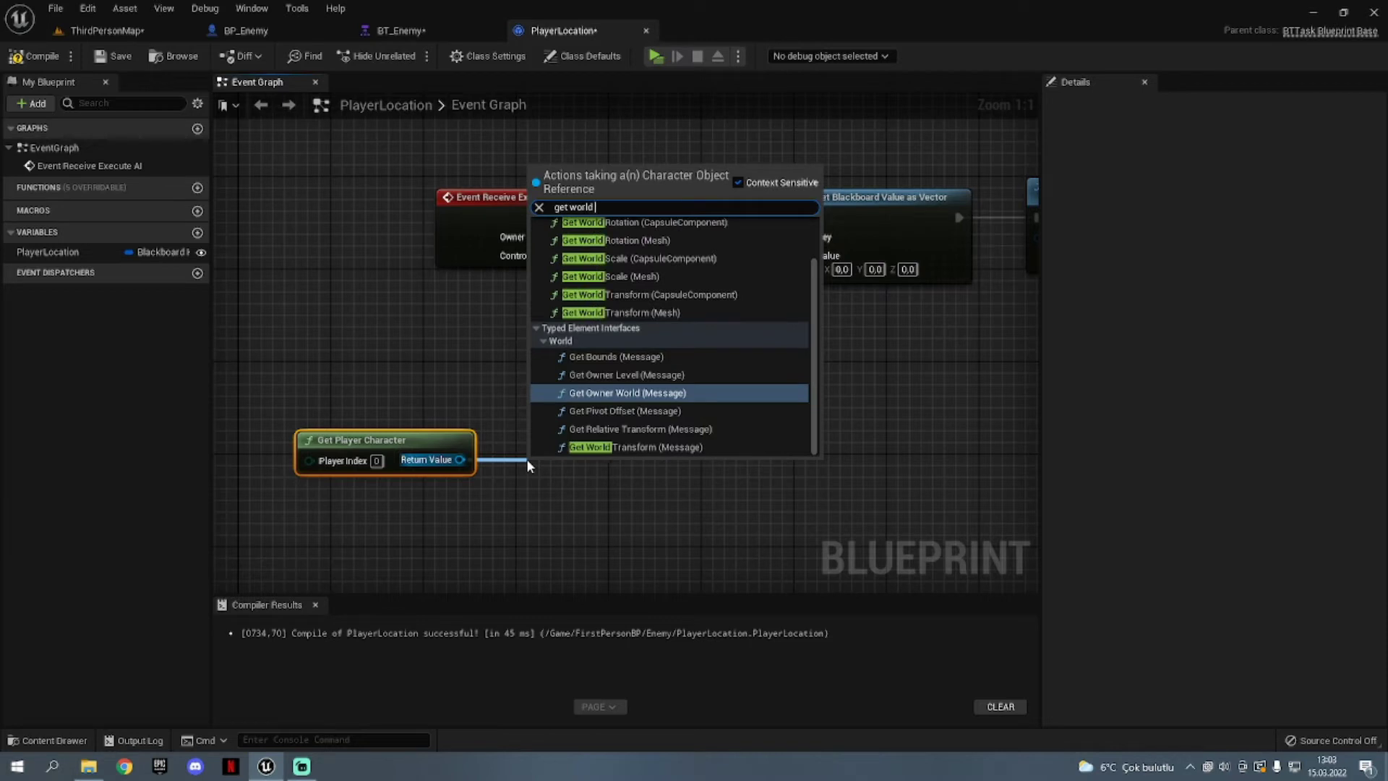
{"action": "type", "text": " loca"}
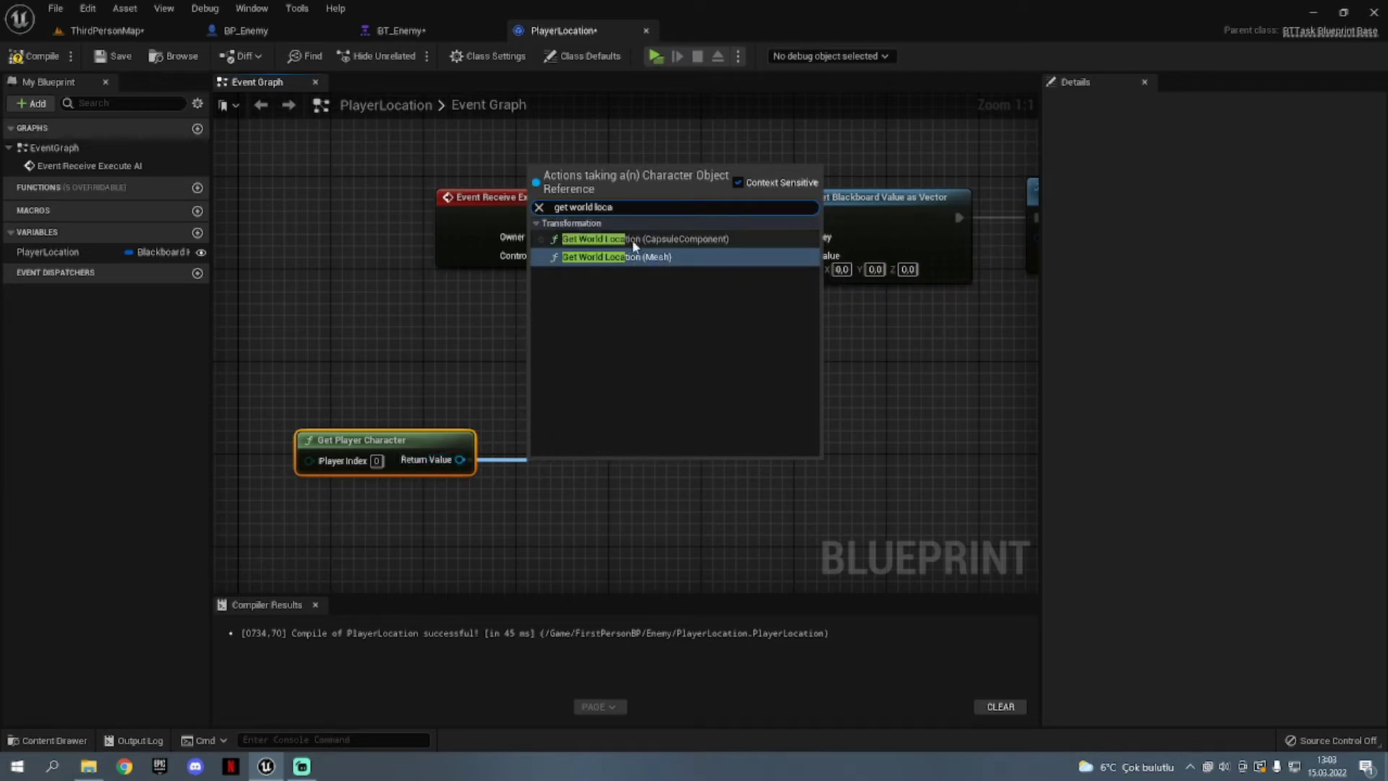
{"action": "left_click", "coordinate": [636, 241]}
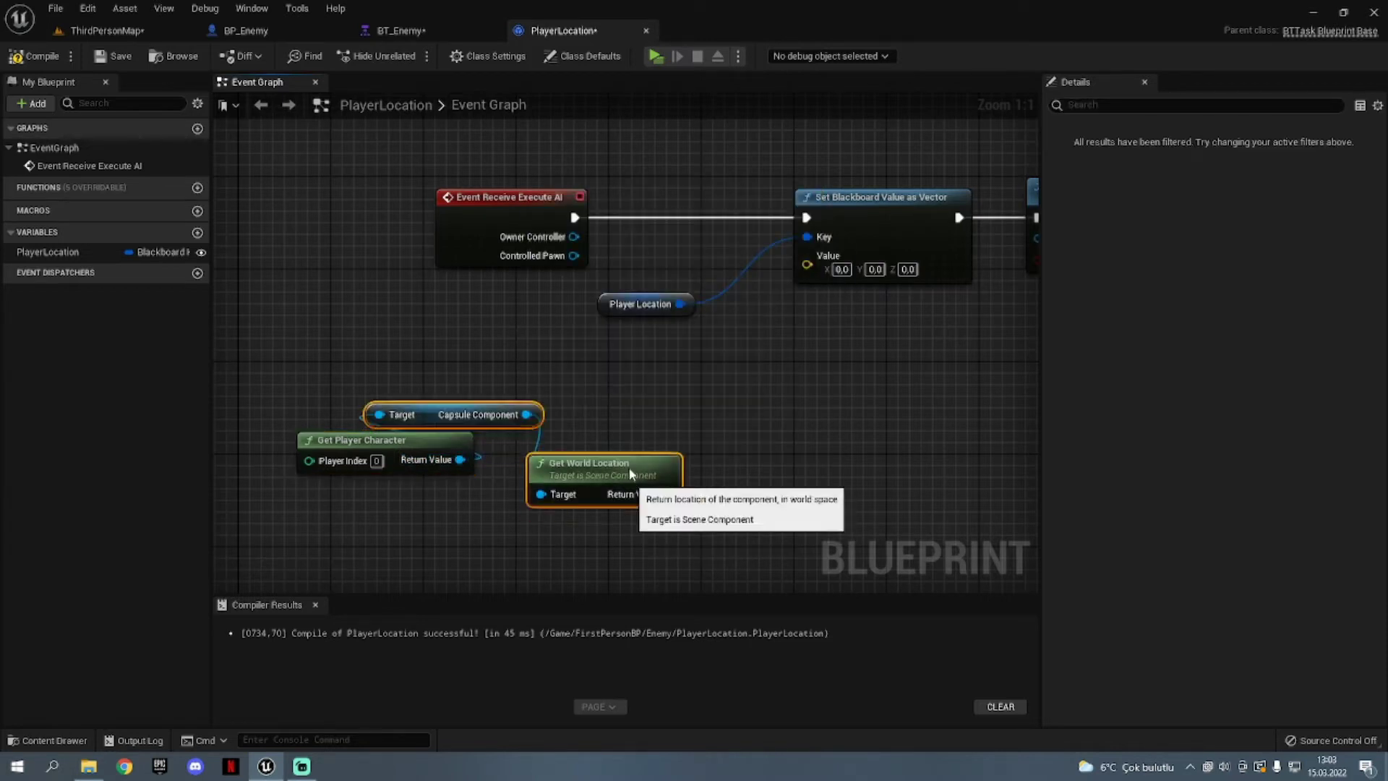
{"action": "left_click_drag", "start_coordinate": [639, 466], "coordinate": [808, 265]}
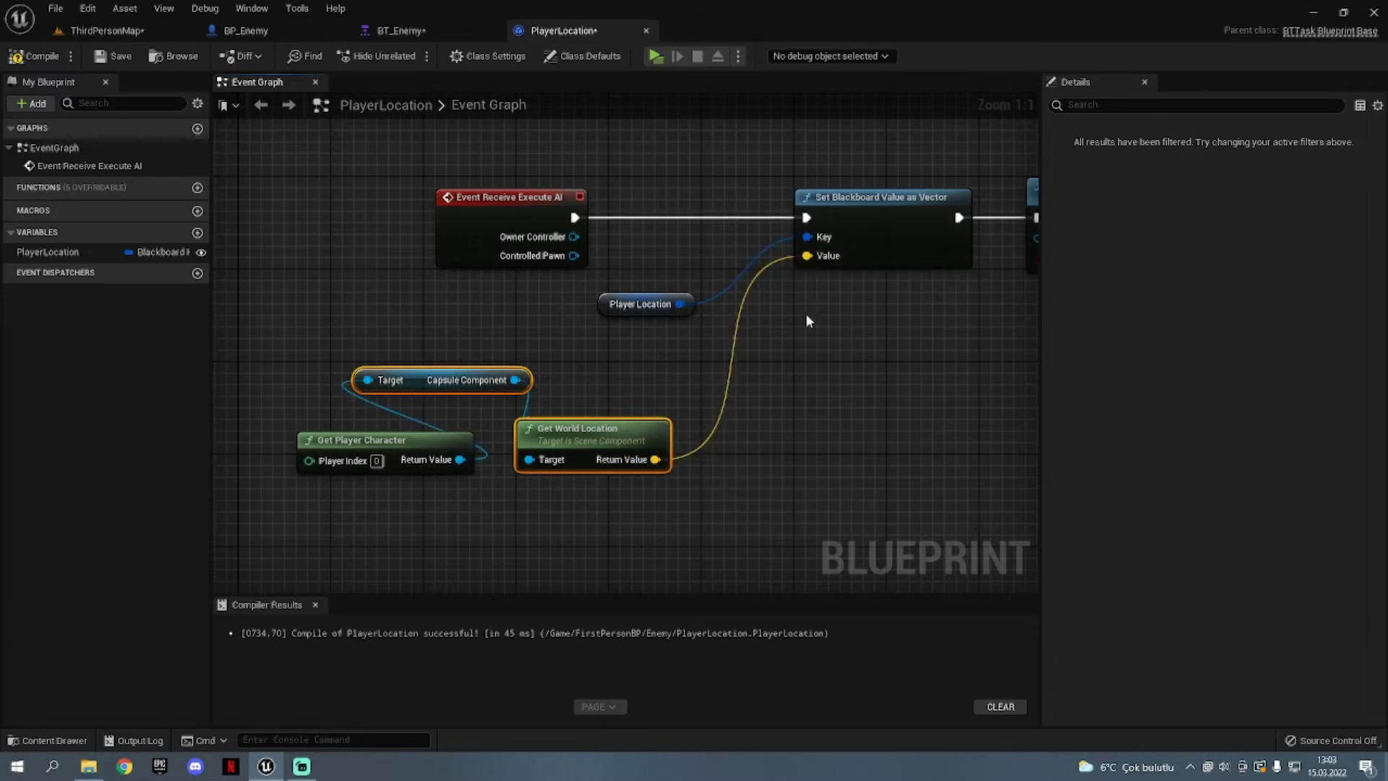
{"action": "right_click_drag", "start_coordinate": [810, 279], "coordinate": [509, 256]}
{"action": "left_click", "coordinate": [30, 61]}
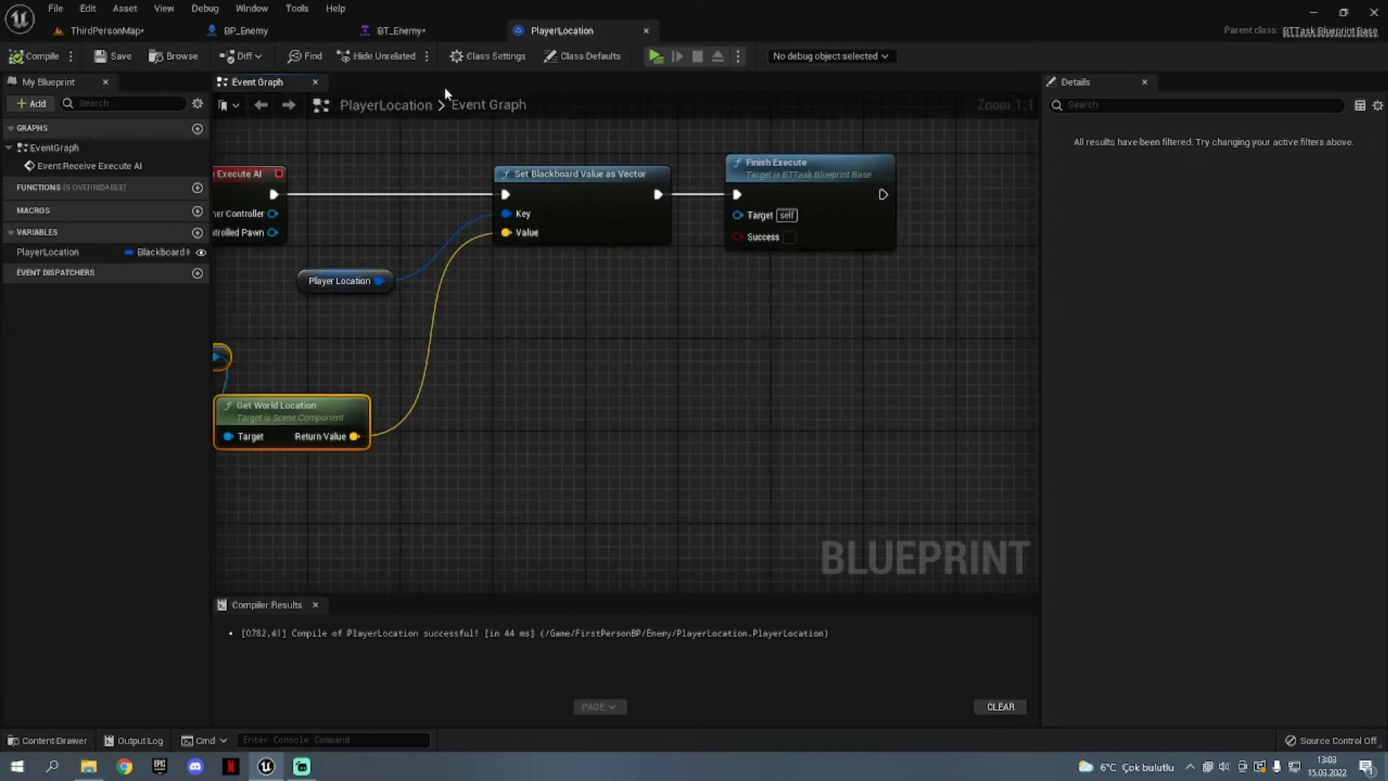
{"action": "left_click", "coordinate": [789, 237]}
Save the PlayerLocation task and attach a Player Location task under BT_Enemy's Sequence
{"action": "right_click_drag", "start_coordinate": [758, 296], "coordinate": [692, 345]}
{"action": "left_click", "coordinate": [110, 55]}
{"action": "left_click", "coordinate": [401, 30]}
{"action": "right_click_drag", "start_coordinate": [460, 343], "coordinate": [532, 343]}
{"action": "left_click_drag", "start_coordinate": [484, 322], "coordinate": [445, 388]}
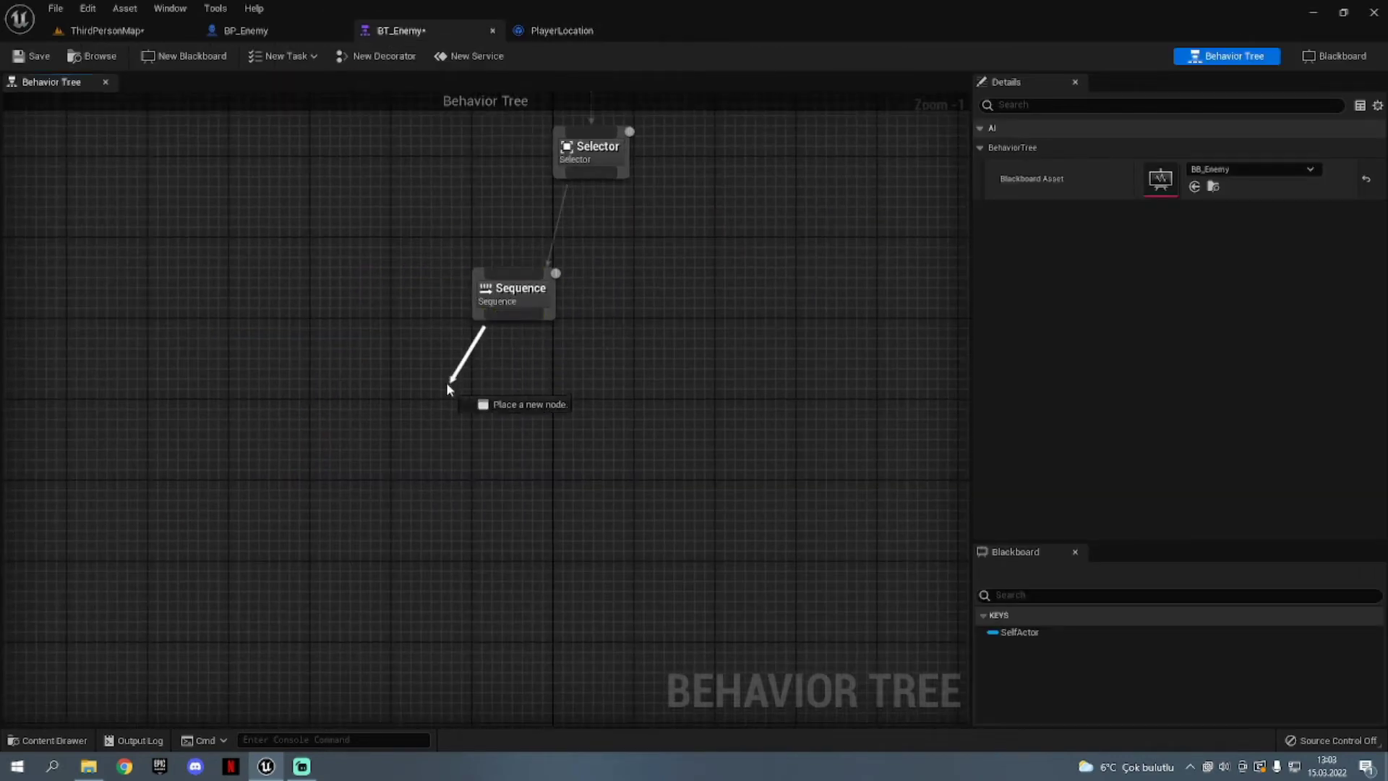
{"action": "type", "text": "player"}
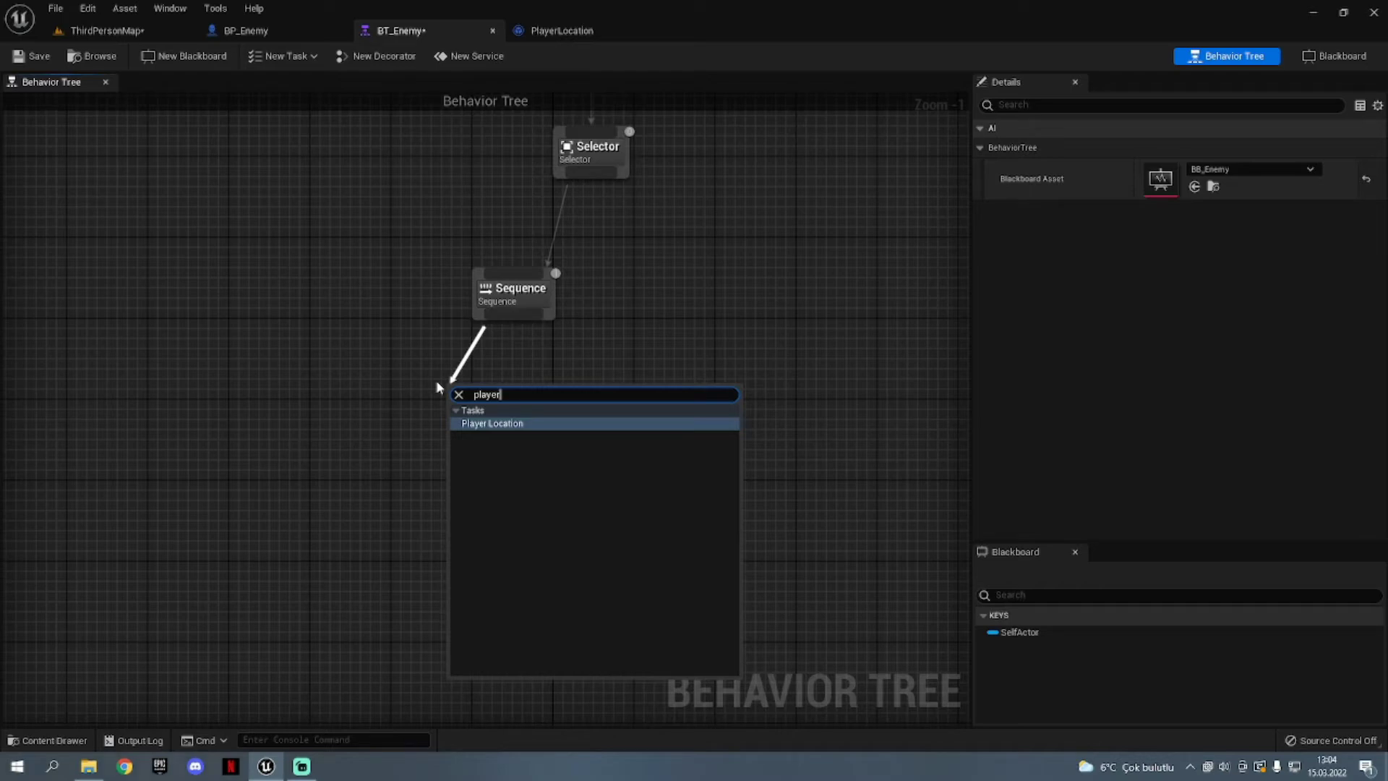
{"action": "left_click", "coordinate": [506, 424]}
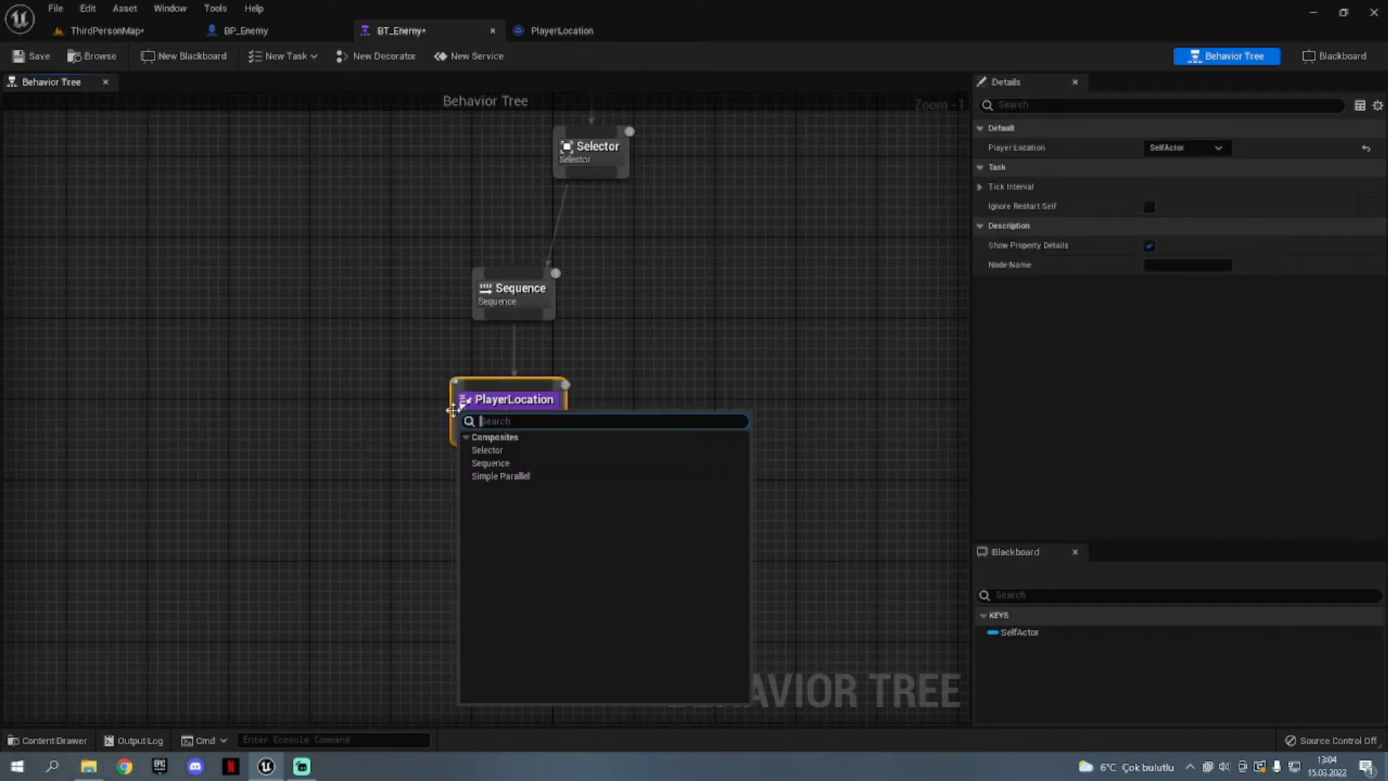
{"action": "left_click_drag", "start_coordinate": [457, 415], "coordinate": [357, 435]}
Review the task's Player Location key options, which only offer SelfActor
{"action": "left_click", "coordinate": [1216, 150]}
{"action": "left_click", "coordinate": [1203, 169]}
{"action": "right_click_drag", "start_coordinate": [746, 423], "coordinate": [720, 418]}
{"action": "left_click", "coordinate": [1157, 150]}
{"action": "left_click", "coordinate": [1167, 171]}
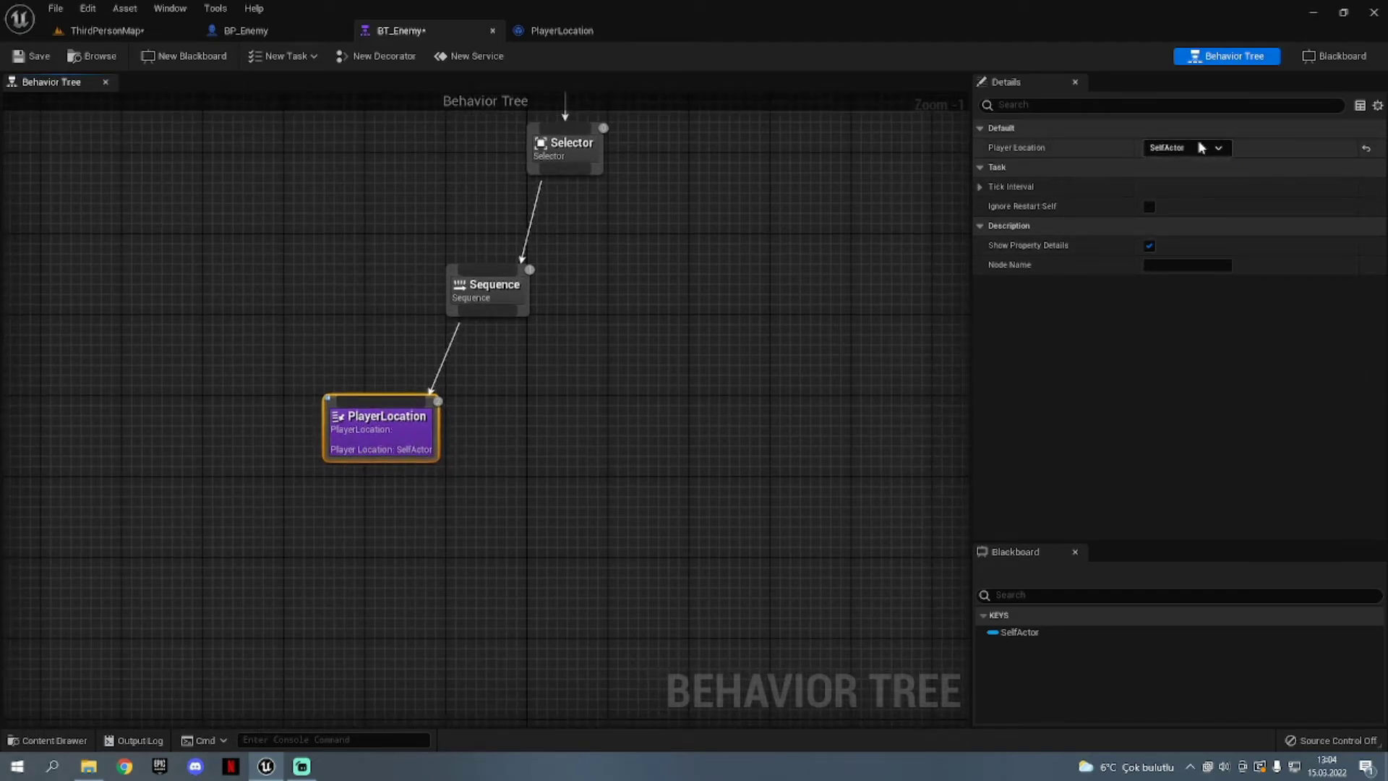
{"action": "left_click", "coordinate": [1301, 58]}
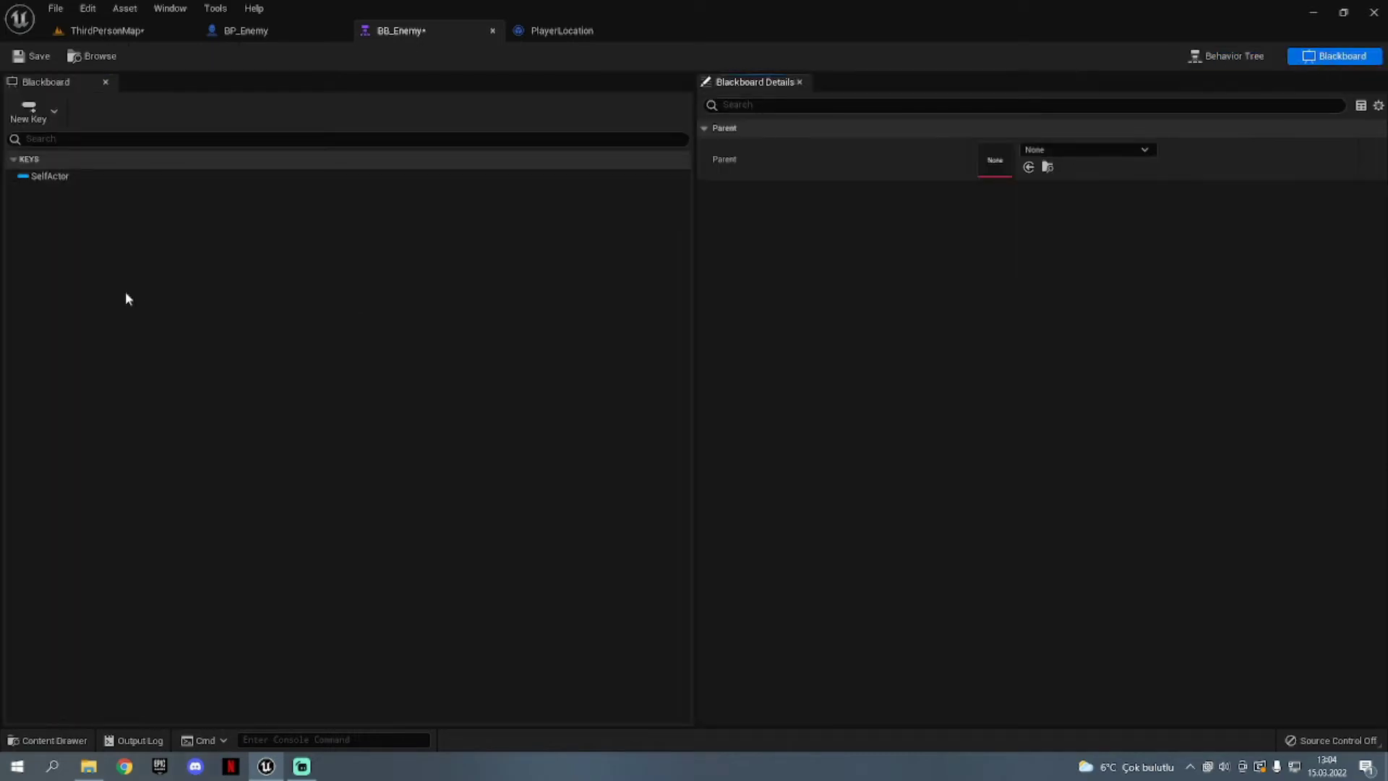
Create a new Vector key in BB_Enemy and rename it PlayerLocation
{"action": "left_click", "coordinate": [96, 181]}
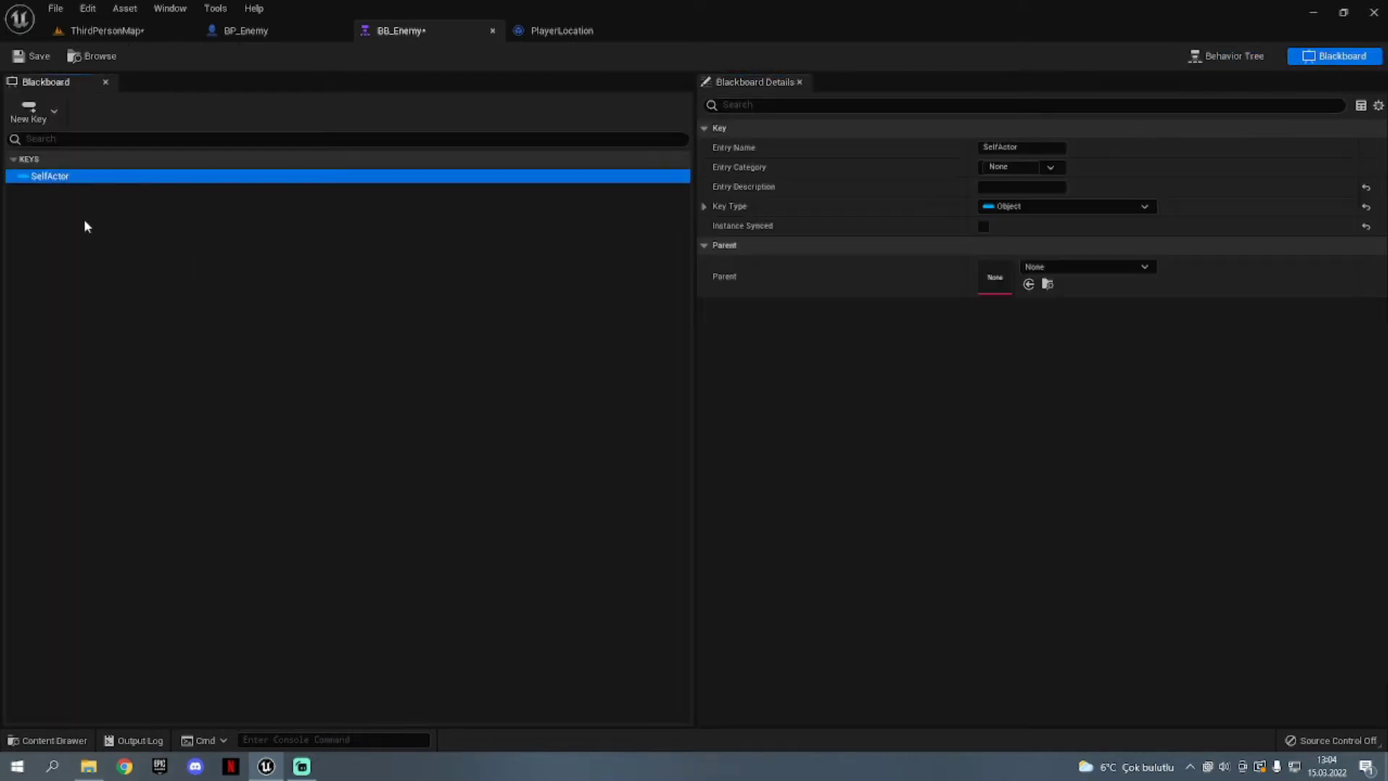
{"action": "left_click", "coordinate": [35, 115]}
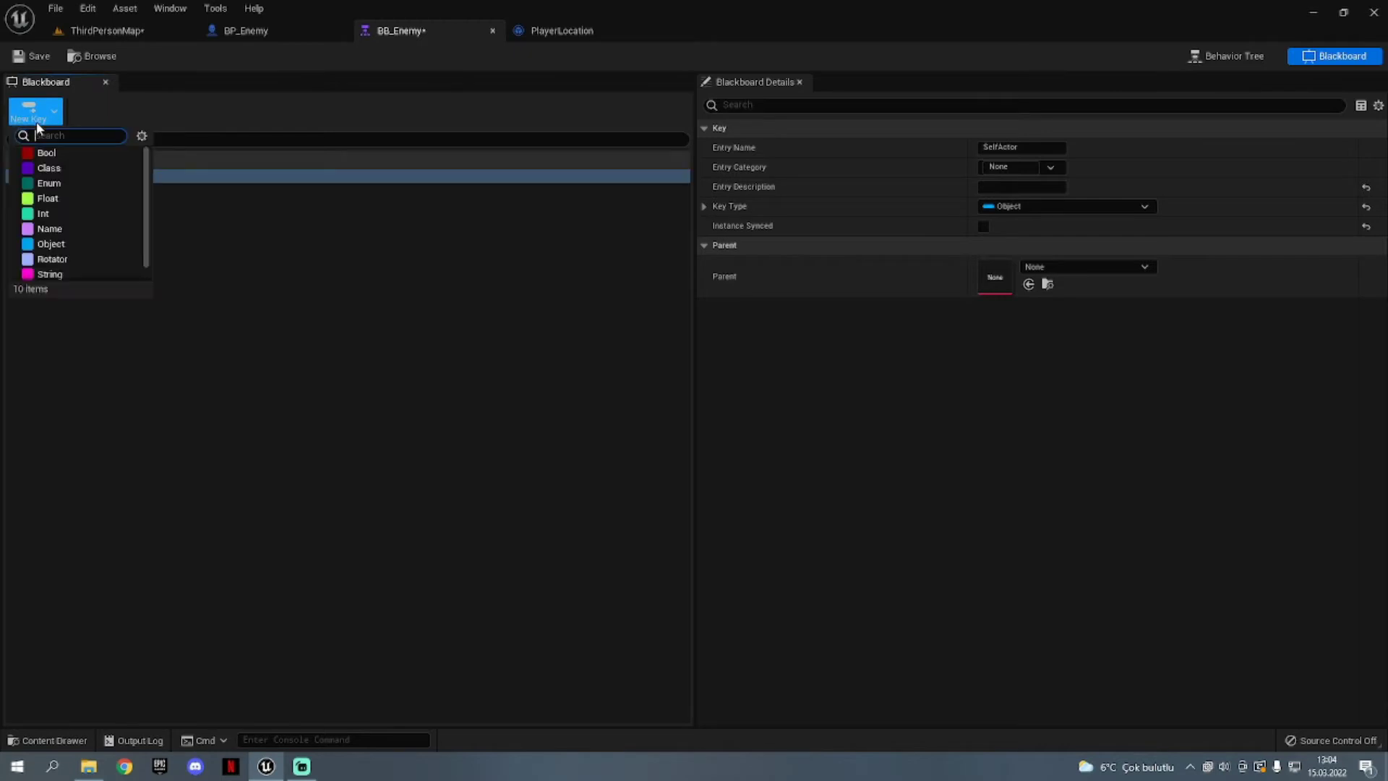
{"action": "scroll", "coordinate": [50, 264], "scroll_direction": "down", "scroll_amount": 1}
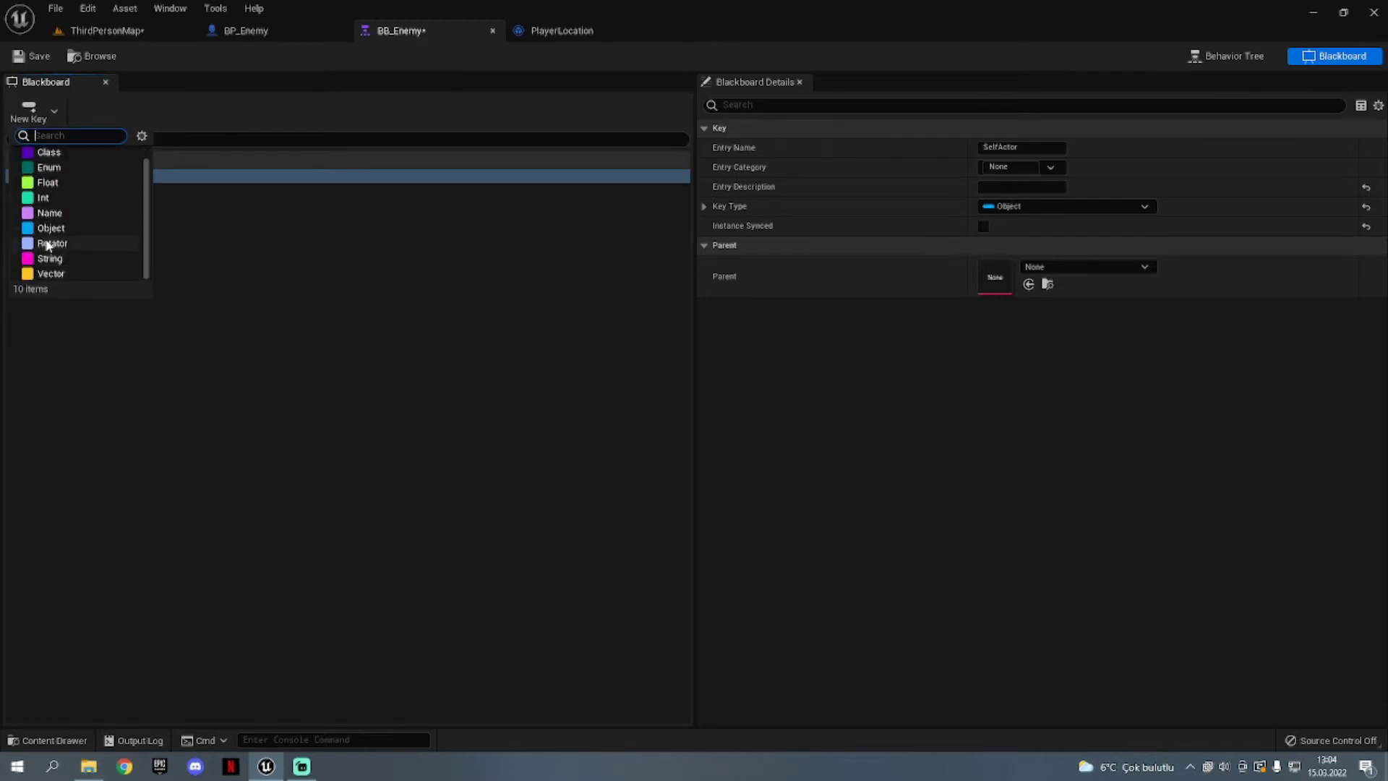
{"action": "left_click", "coordinate": [73, 266]}
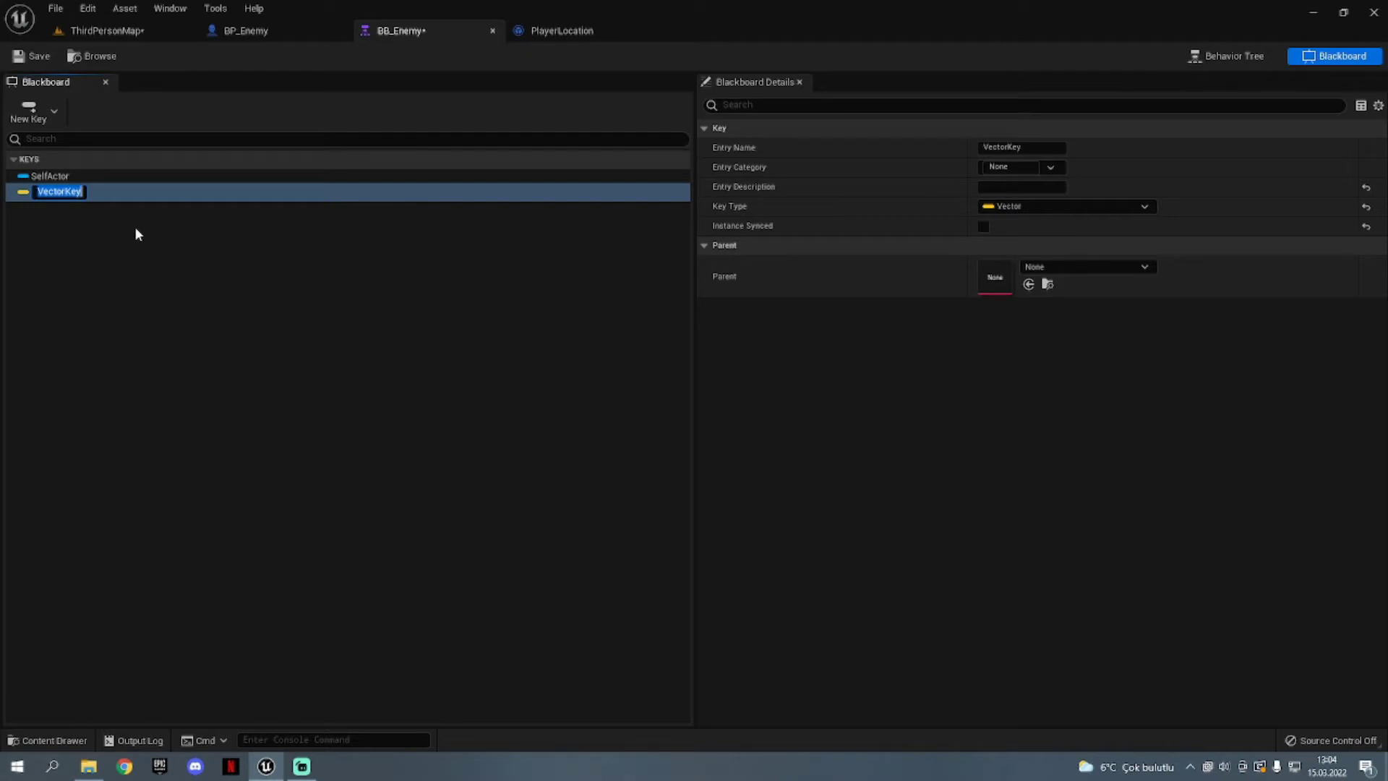
{"action": "type", "text": "PlayerLoca"}
{"action": "type", "text": "tion"}
{"action": "key", "text": "Return"}
{"action": "left_click", "coordinate": [67, 275]}
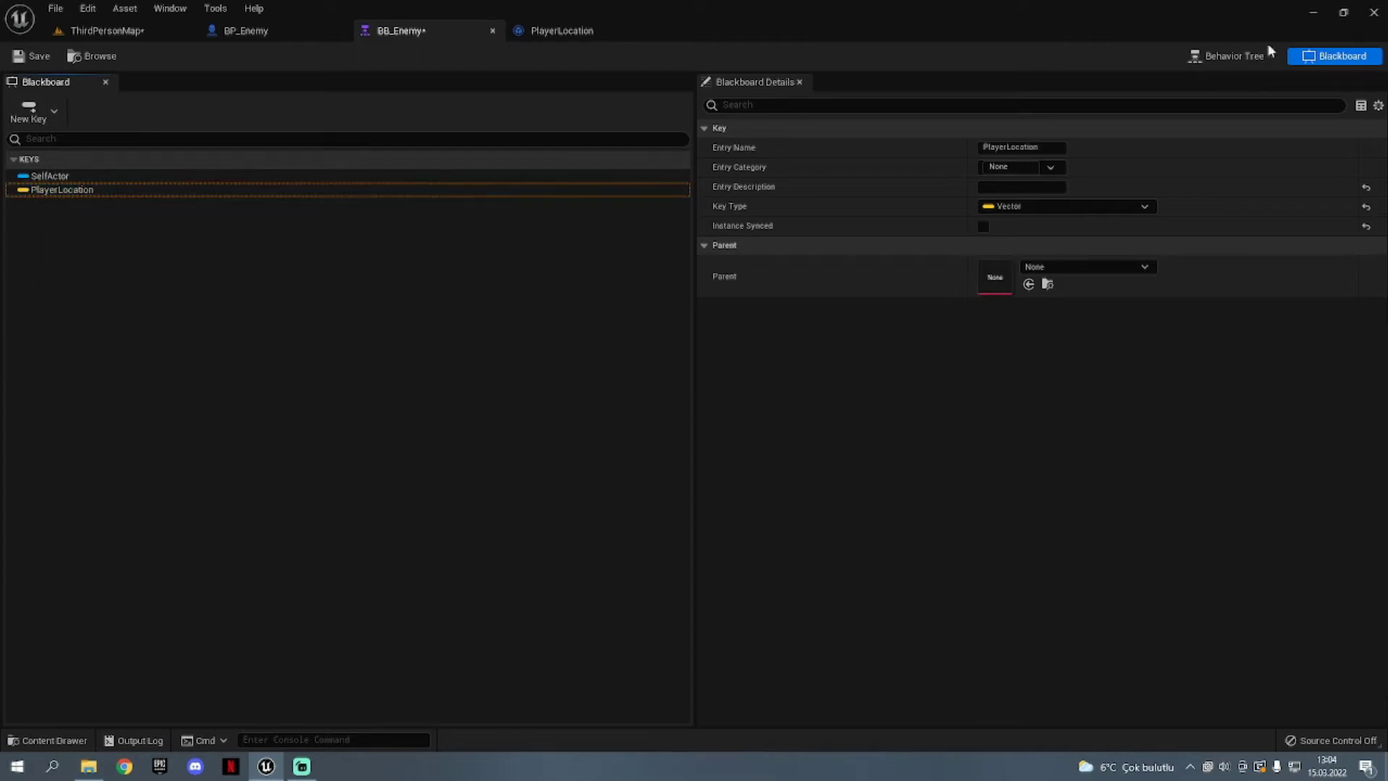
{"action": "left_click", "coordinate": [1237, 57]}
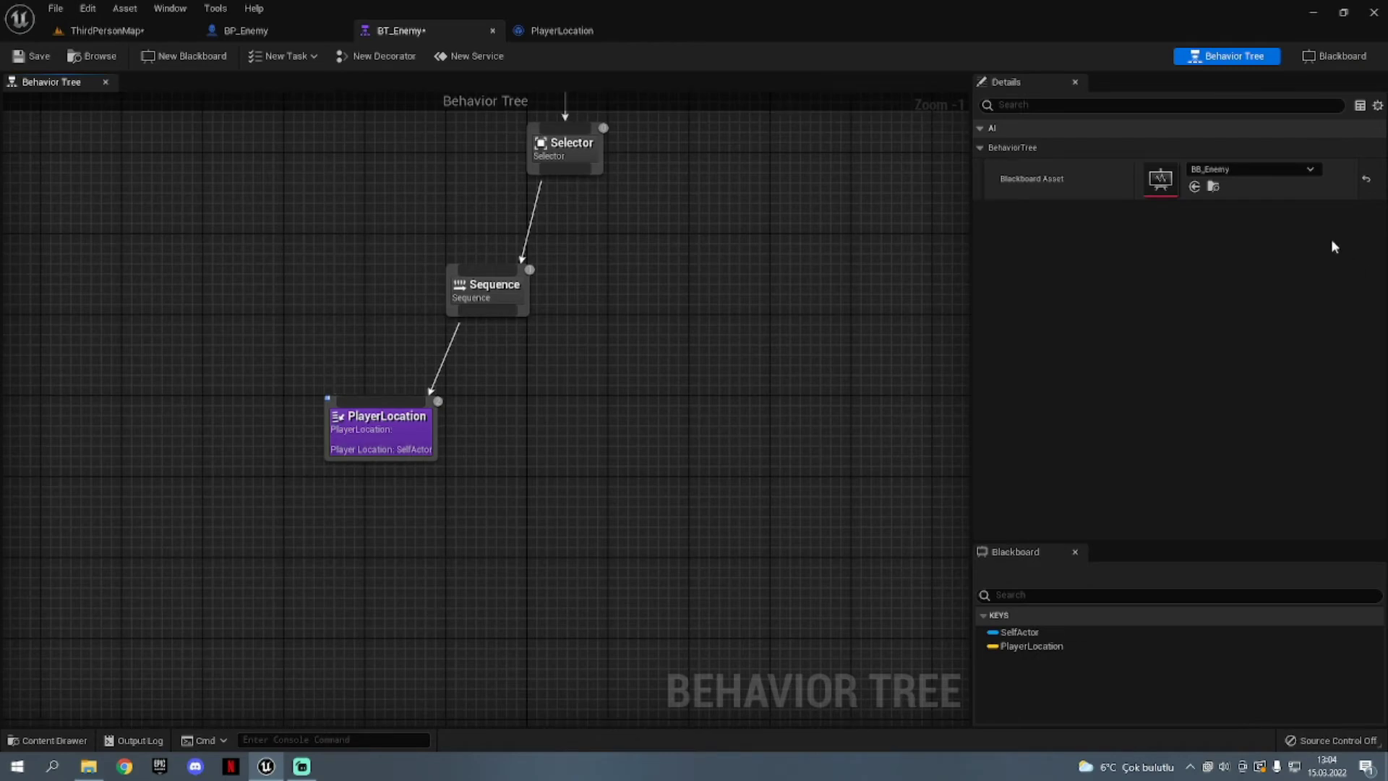
Set the PlayerLocation task's Player Location key to PlayerLocation and verify the task's variable
{"action": "left_click", "coordinate": [338, 432]}
{"action": "left_click", "coordinate": [1187, 149]}
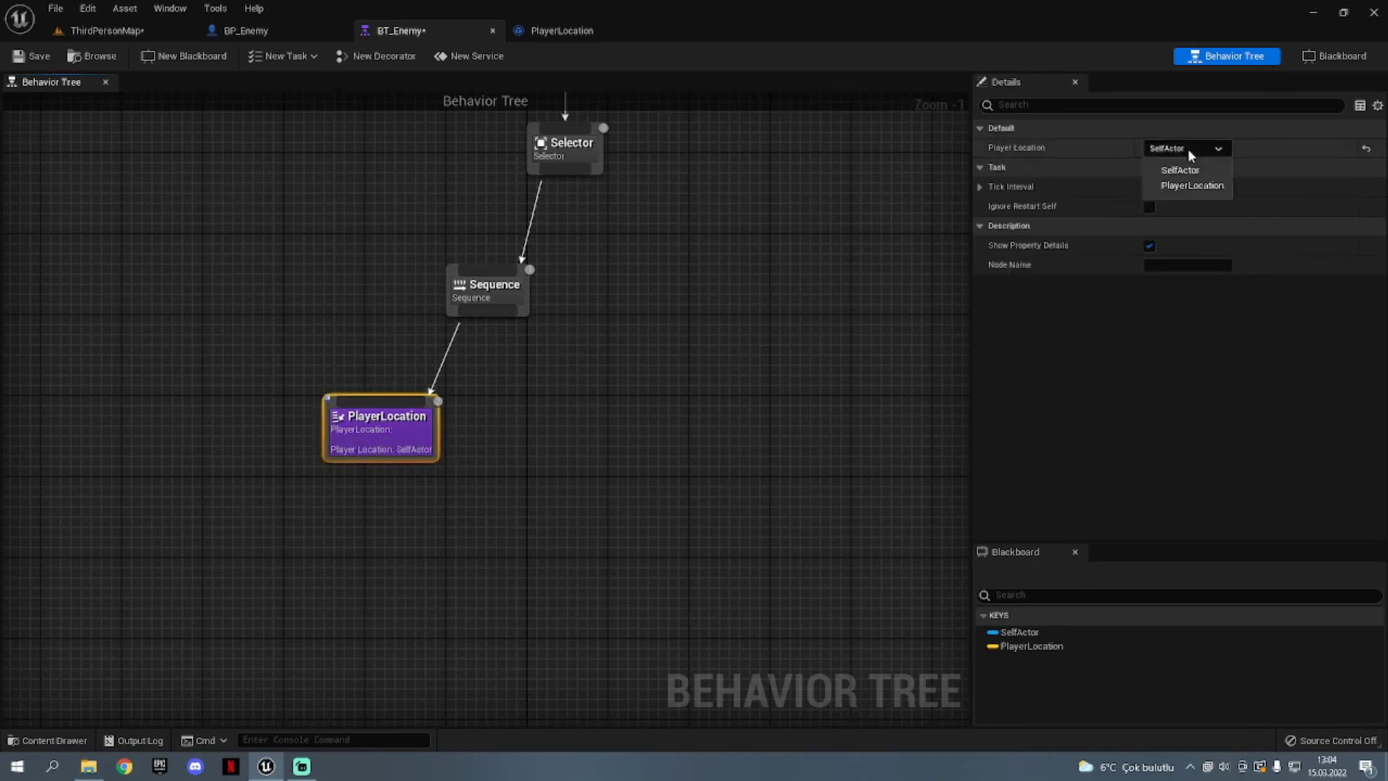
{"action": "left_click", "coordinate": [1192, 190]}
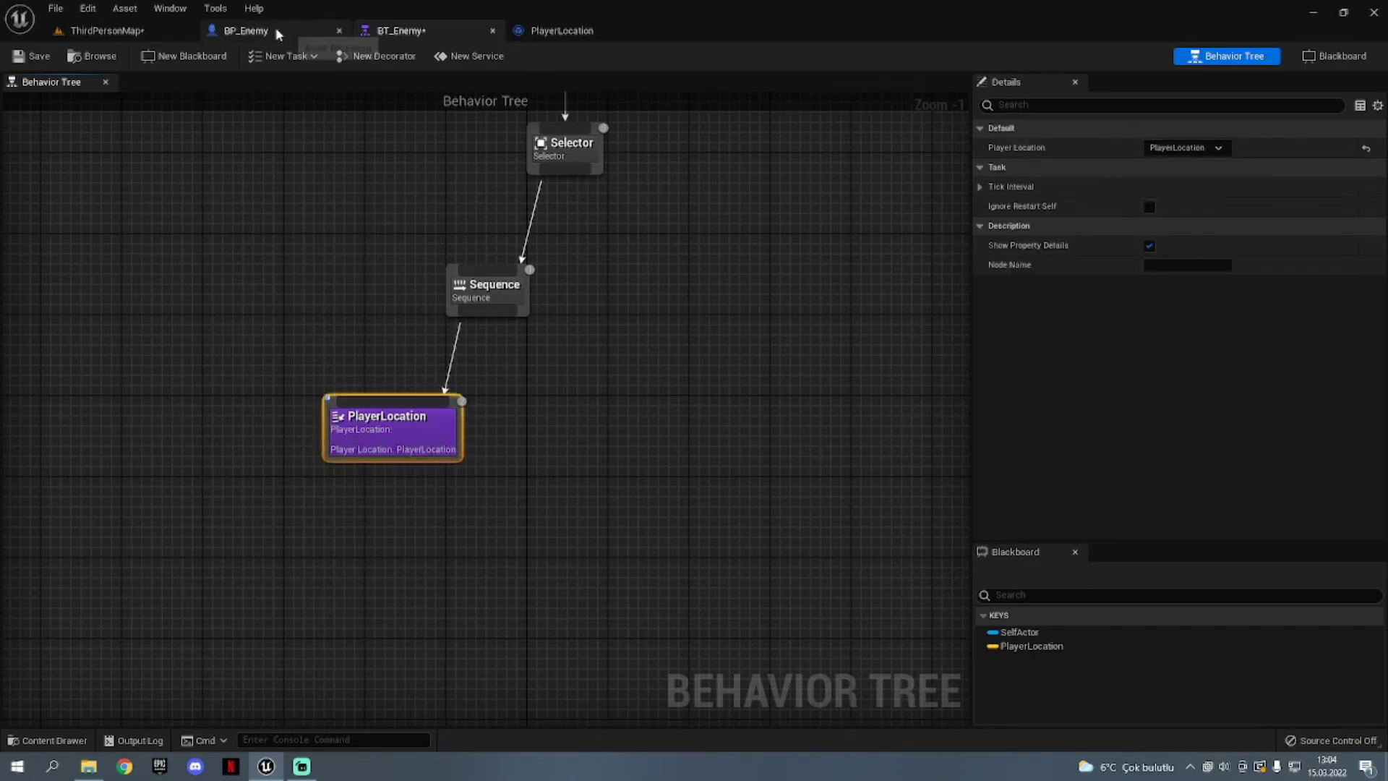
{"action": "left_click", "coordinate": [273, 30]}
{"action": "left_click", "coordinate": [549, 31]}
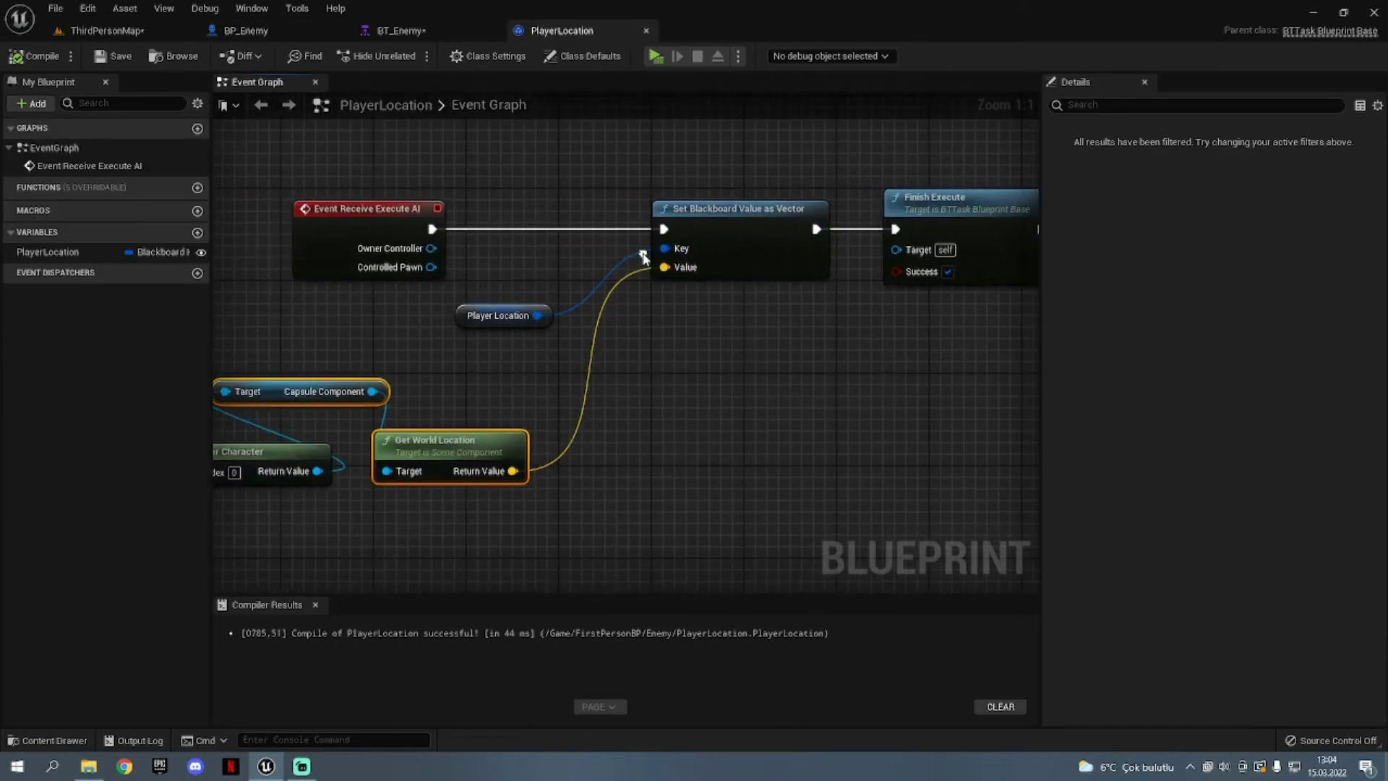
{"action": "left_click", "coordinate": [48, 251]}
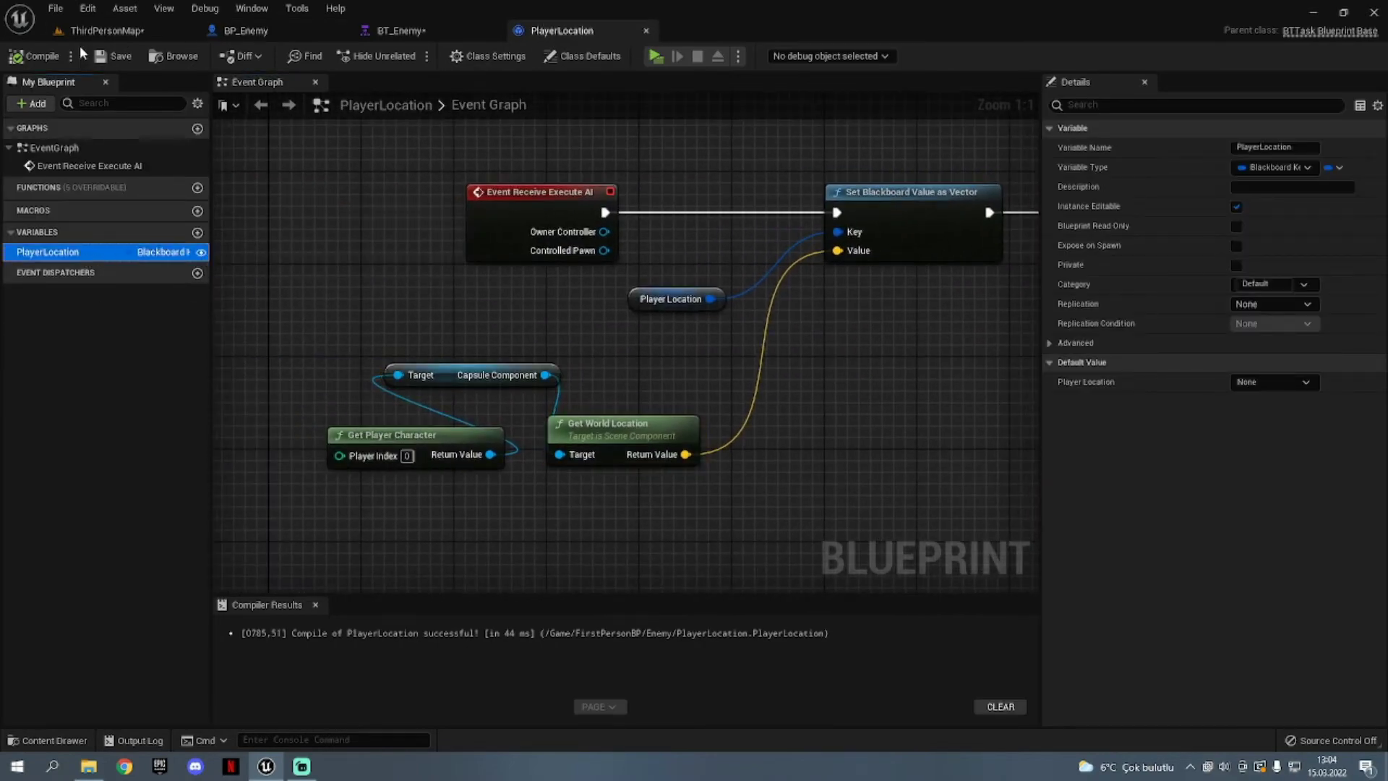
{"action": "left_click", "coordinate": [401, 30]}
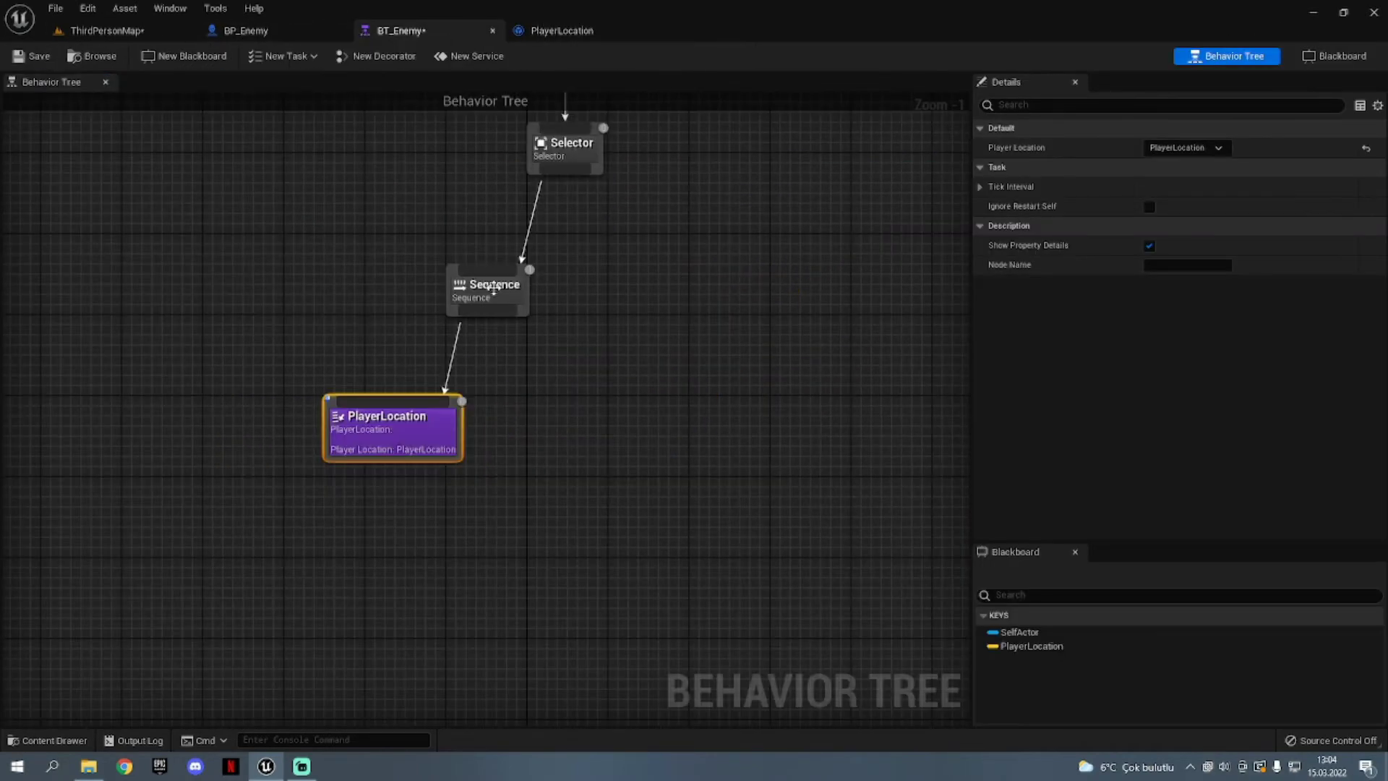
Reposition the PlayerLocation task node under Sequence
{"action": "right_click_drag", "start_coordinate": [374, 426], "coordinate": [516, 425]}
{"action": "left_click_drag", "start_coordinate": [516, 424], "coordinate": [465, 424]}
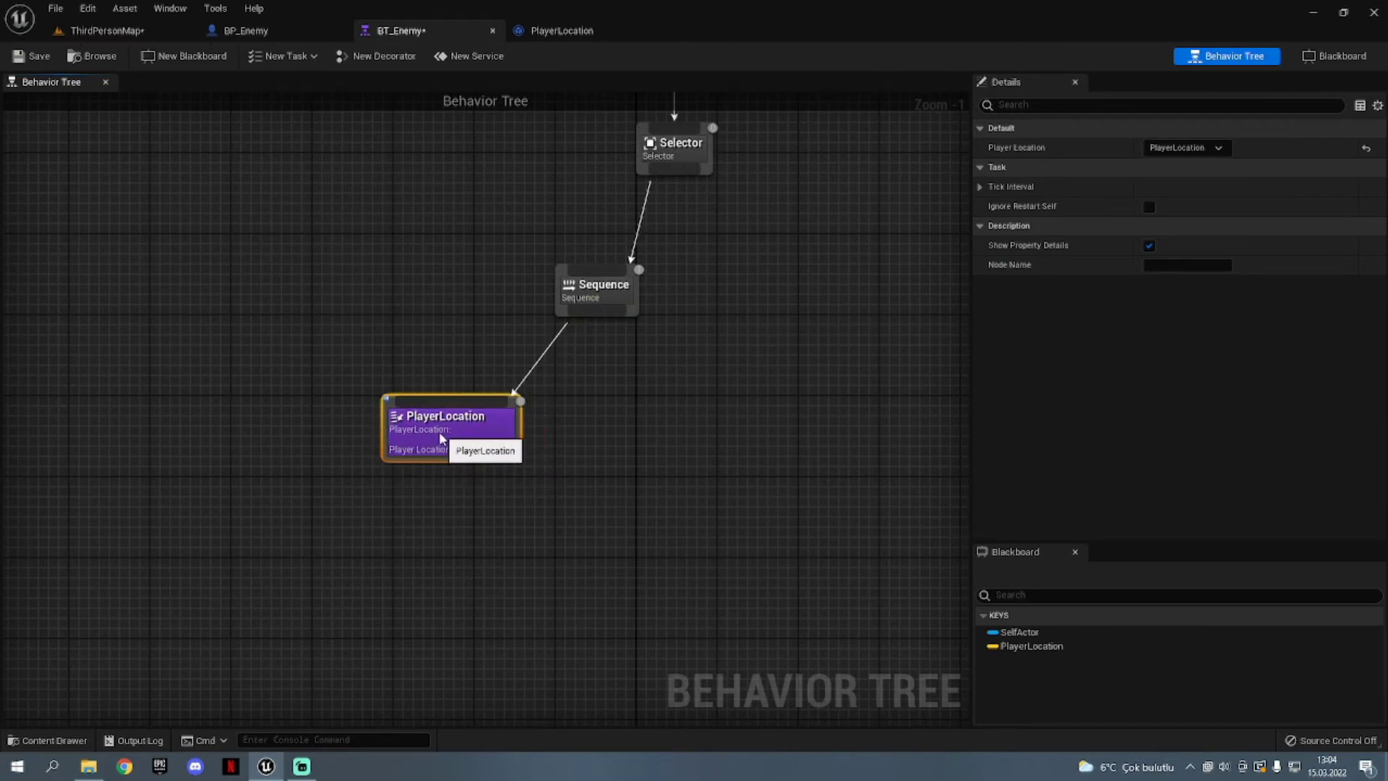
{"action": "right_click_drag", "start_coordinate": [499, 457], "coordinate": [418, 479]}
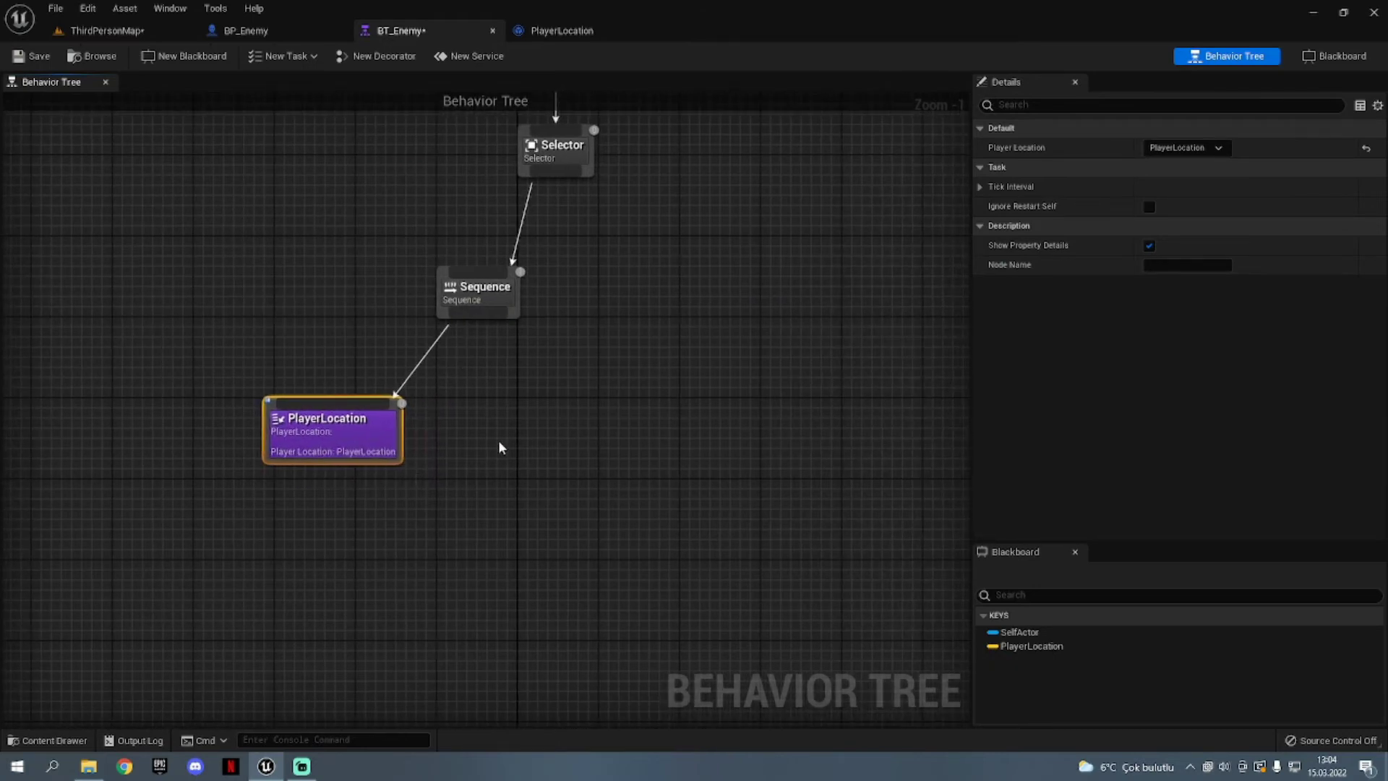
{"action": "right_click_drag", "start_coordinate": [490, 429], "coordinate": [530, 414]}
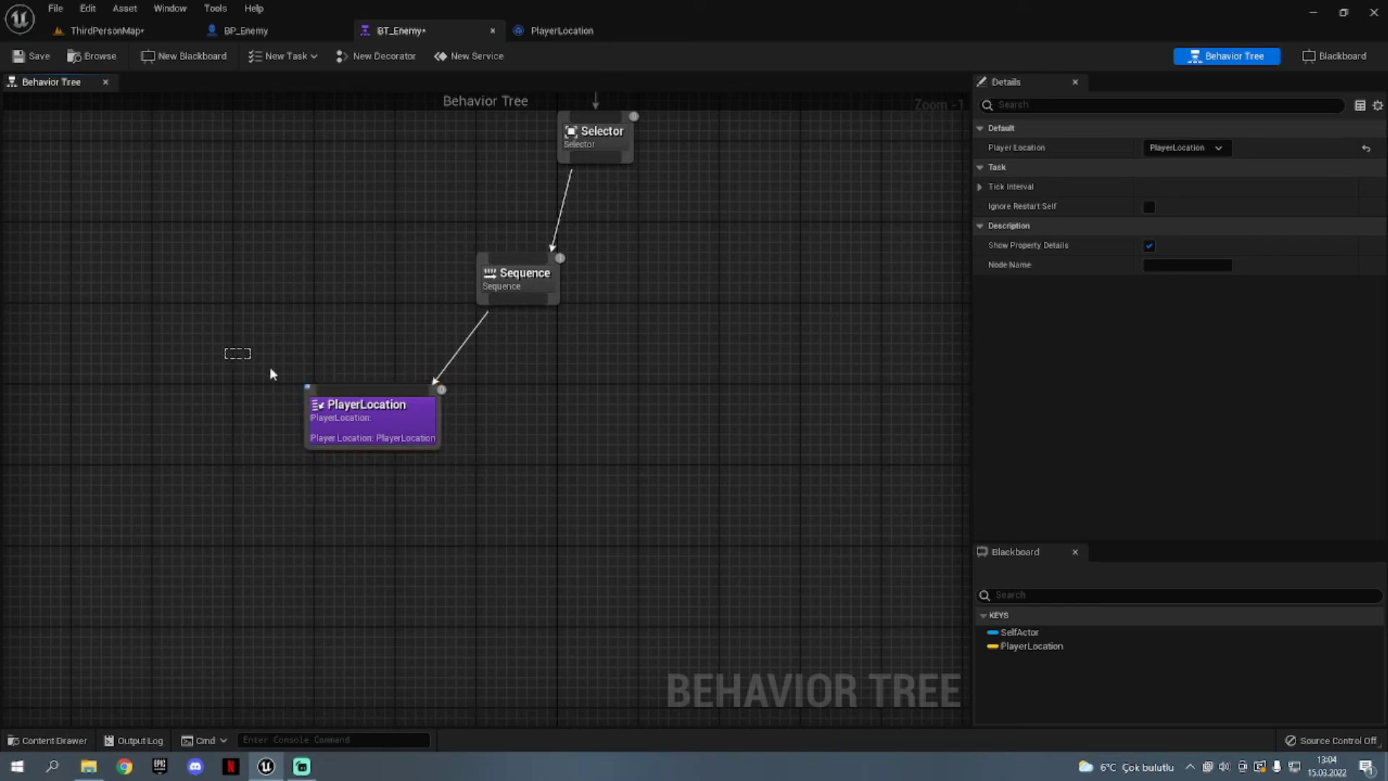
{"action": "left_click_drag", "start_coordinate": [506, 300], "coordinate": [555, 365]}
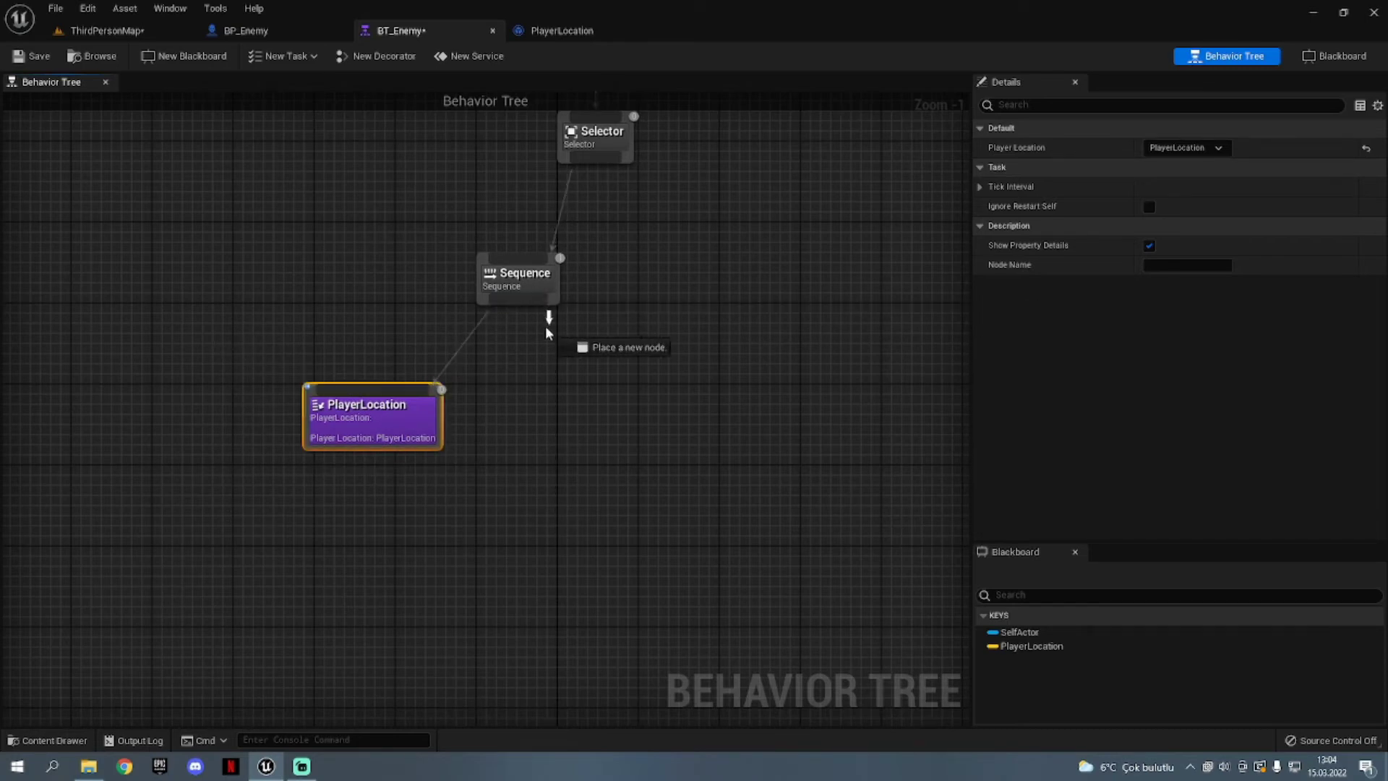
Add a Move To task under Sequence after PlayerLocation
{"action": "type", "text": "move"}
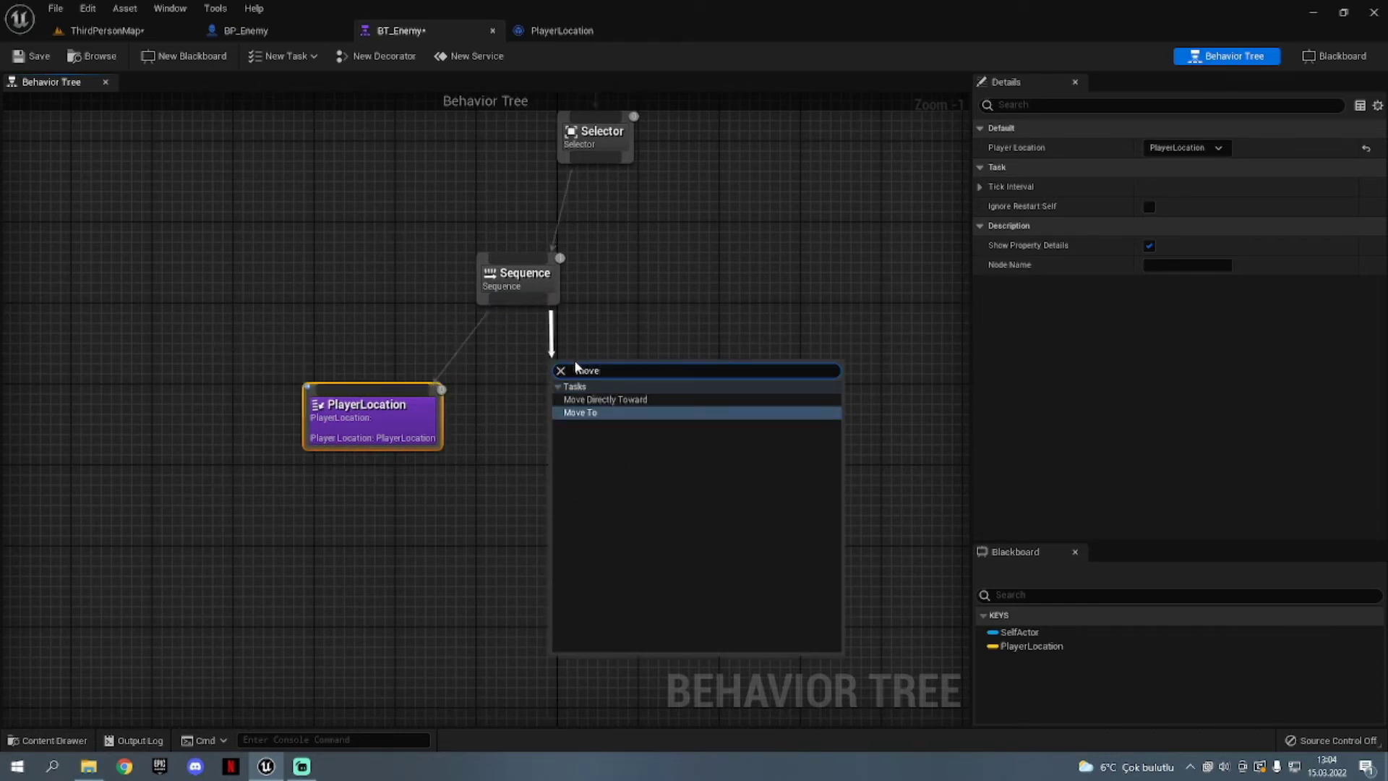
{"action": "left_click", "coordinate": [630, 413]}
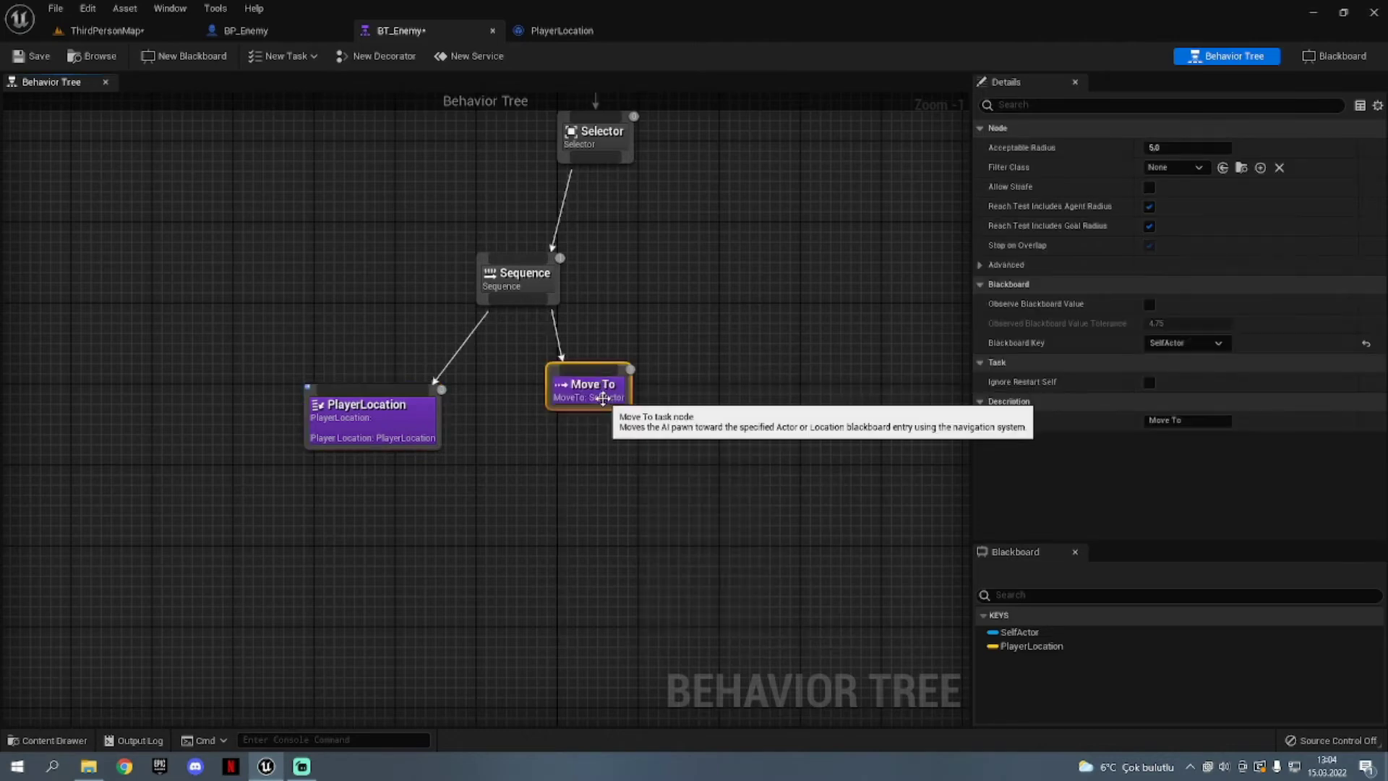
{"action": "left_click", "coordinate": [302, 60]}
{"action": "left_click", "coordinate": [791, 308]}
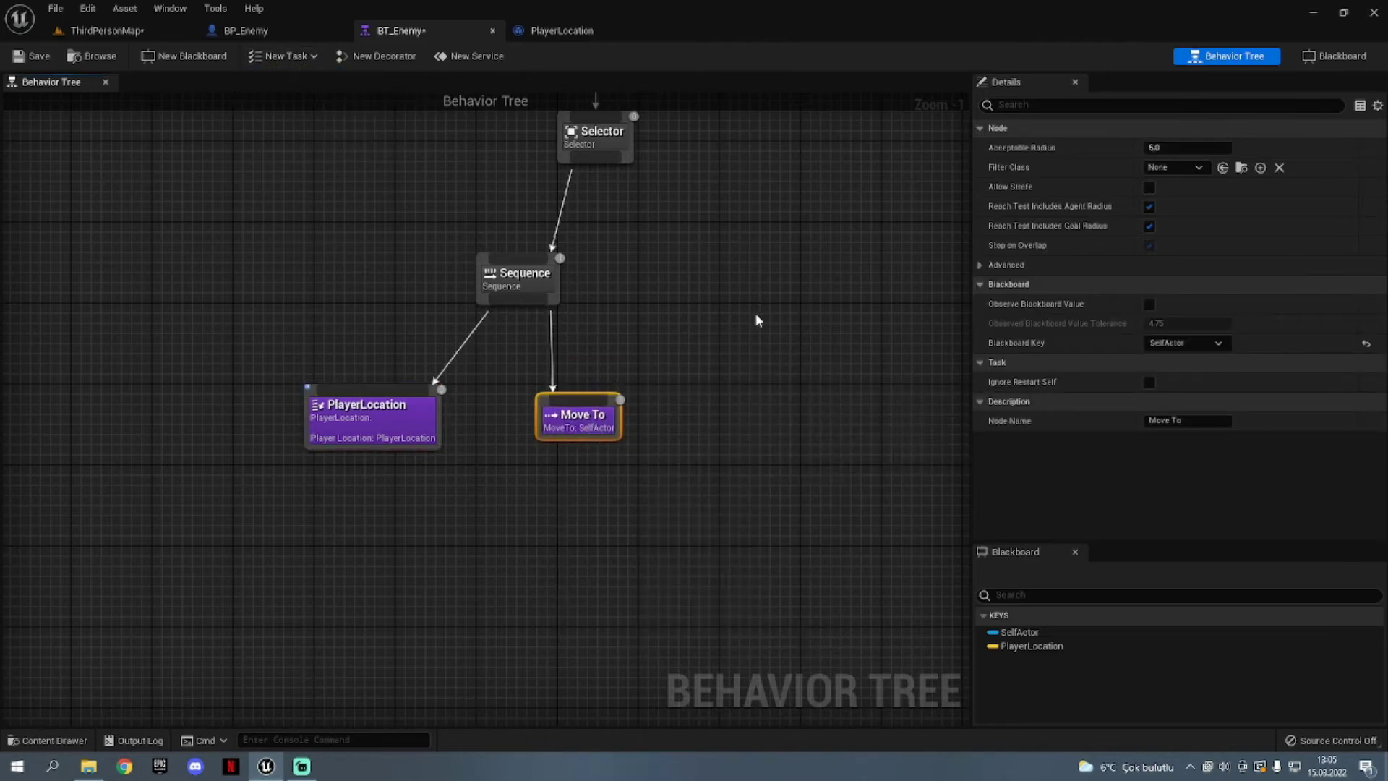
{"action": "left_click_drag", "start_coordinate": [579, 419], "coordinate": [568, 429]}
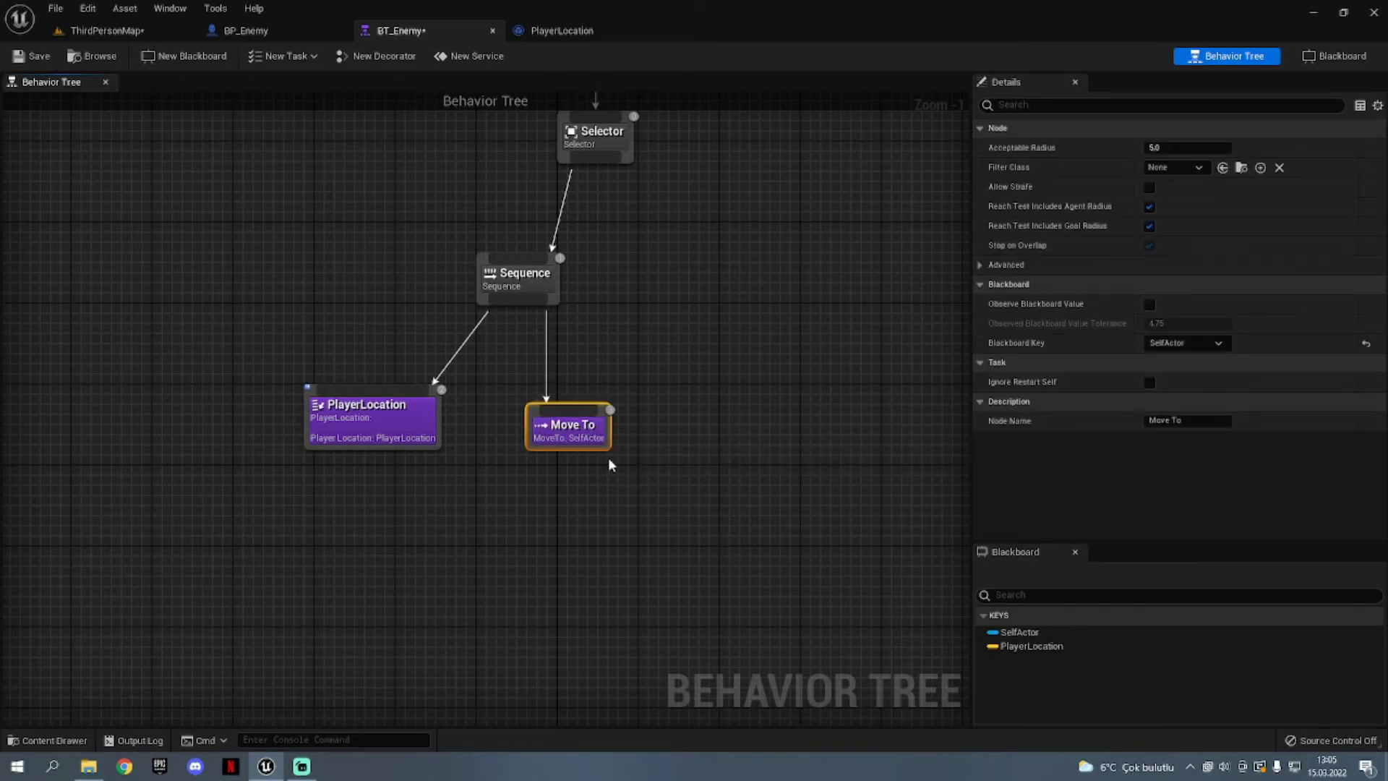
Set the Move To Blackboard Key to PlayerLocation and save BT_Enemy
{"action": "left_click", "coordinate": [1183, 343]}
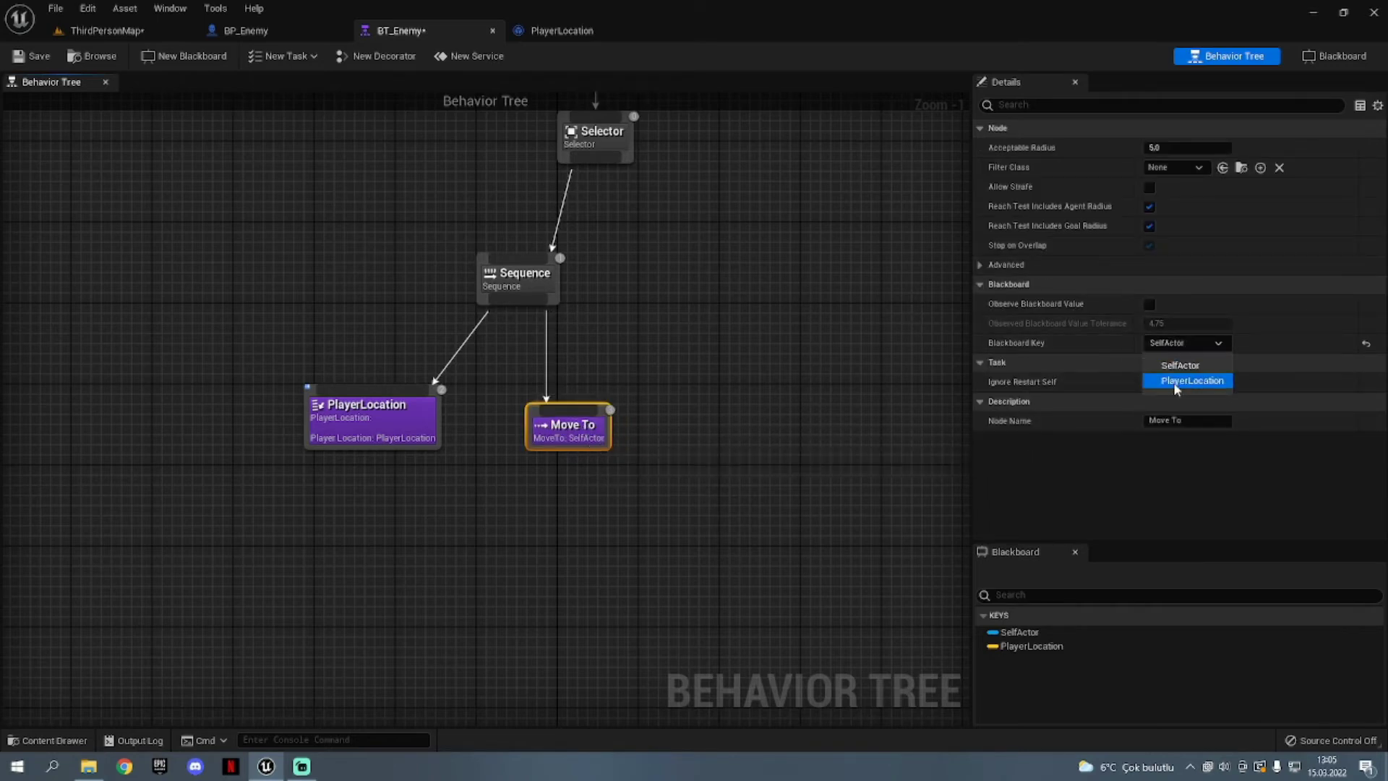
{"action": "left_click", "coordinate": [1186, 381]}
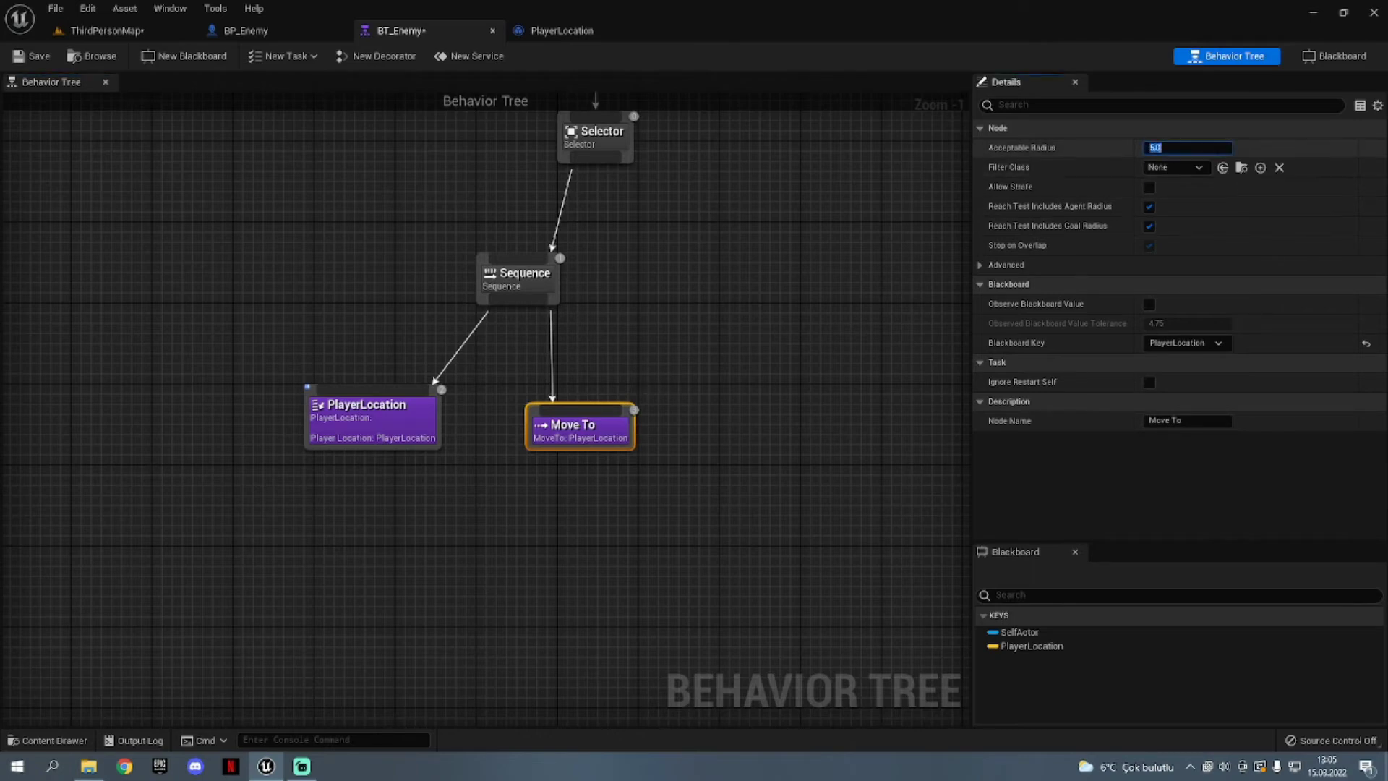
{"action": "left_click", "coordinate": [886, 335]}
{"action": "left_click", "coordinate": [29, 56]}
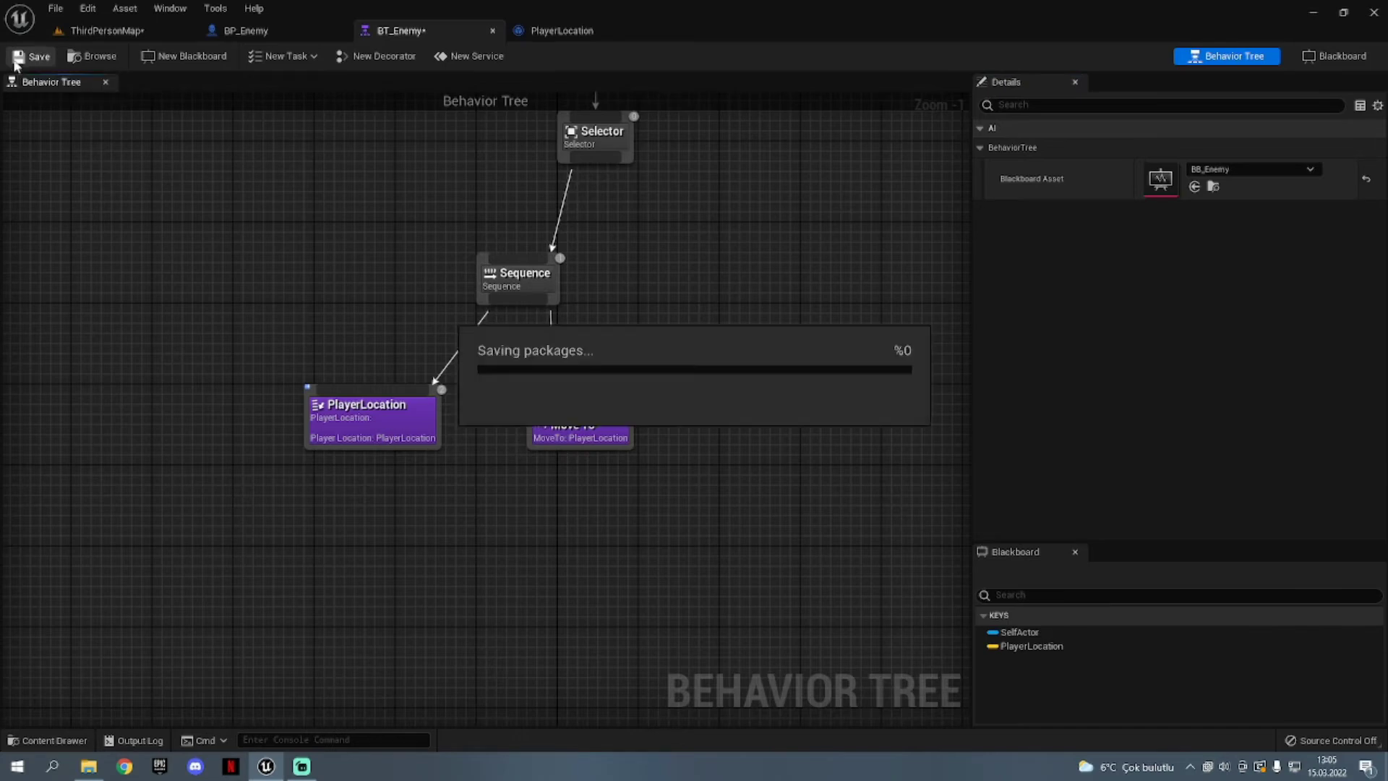
{"action": "left_click", "coordinate": [611, 428]}
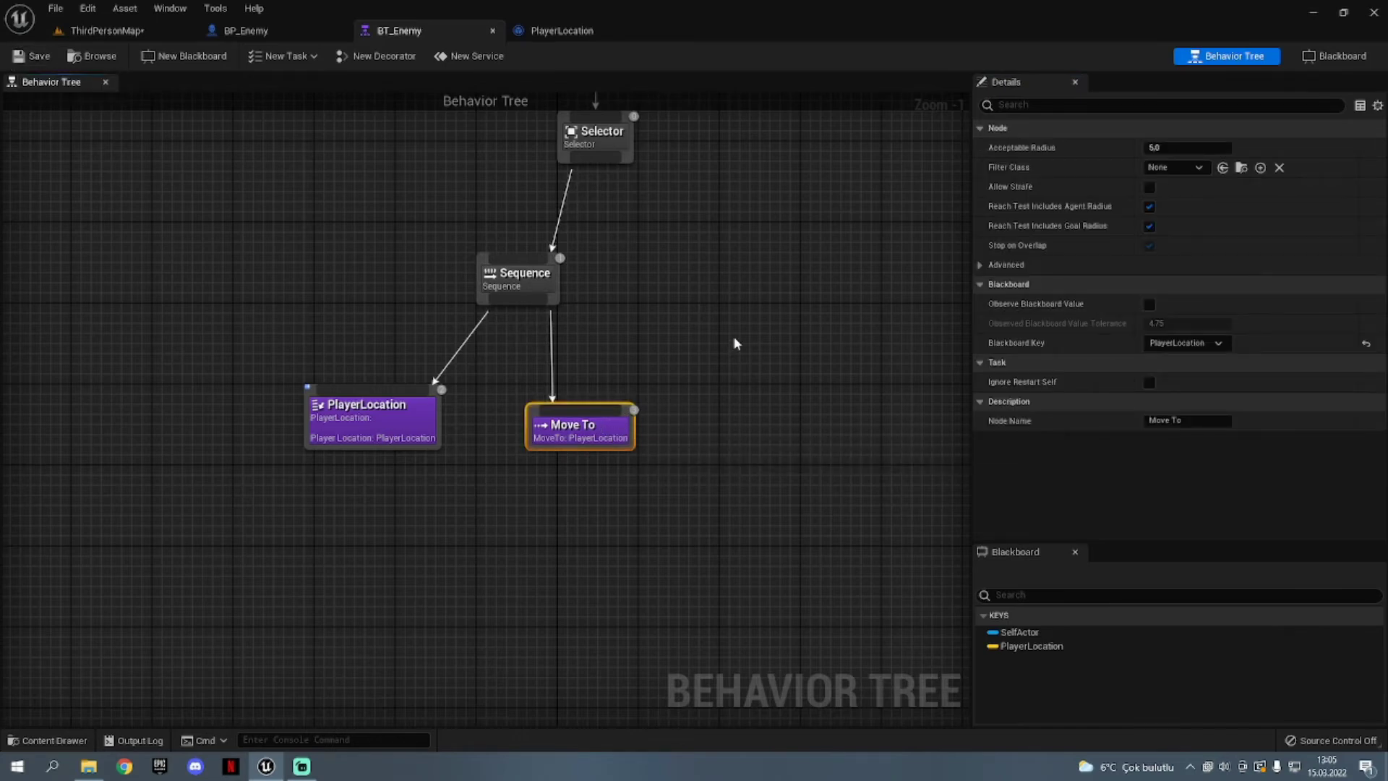
{"action": "right_click_drag", "start_coordinate": [651, 441], "coordinate": [692, 410]}
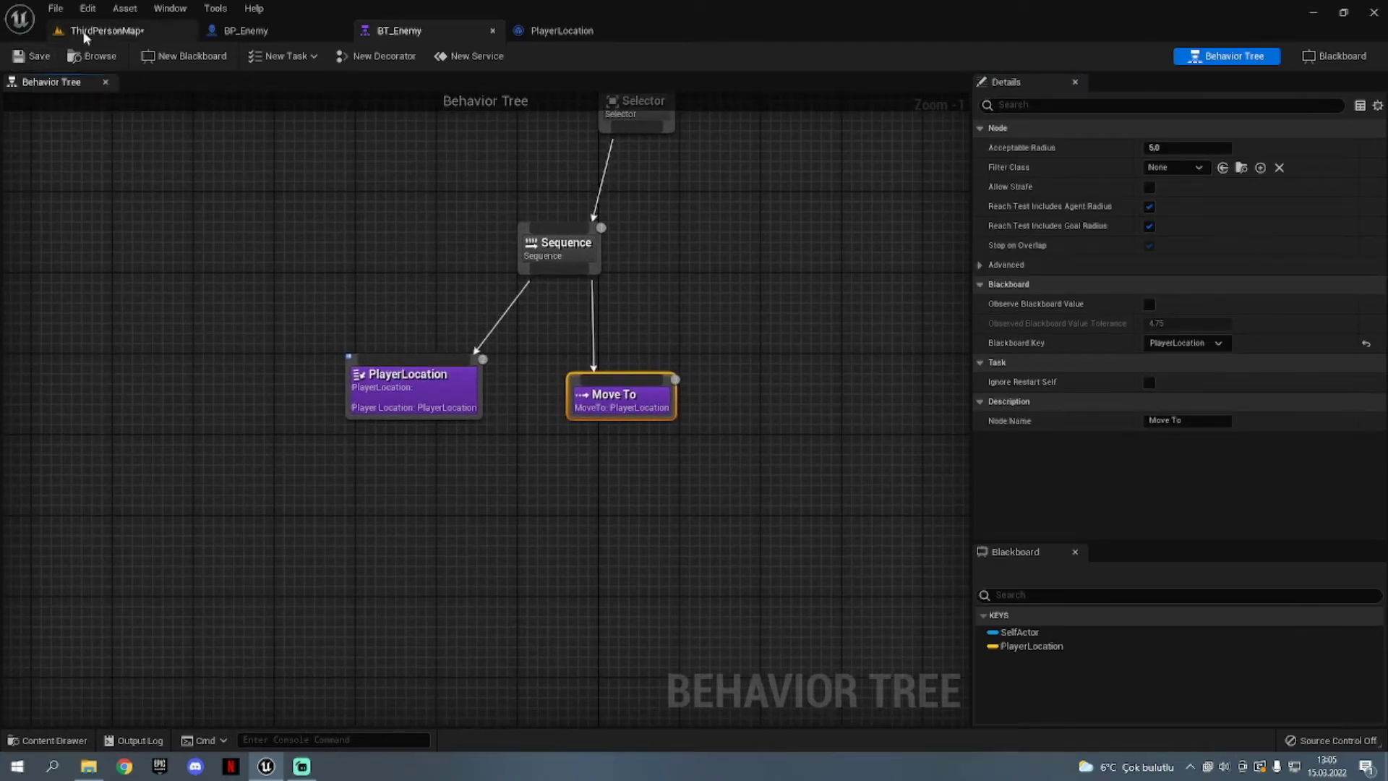
{"action": "left_click", "coordinate": [105, 30]}
Playtest the enemy chase, then set the Move To acceptable radius to 25
{"action": "left_click", "coordinate": [309, 56]}
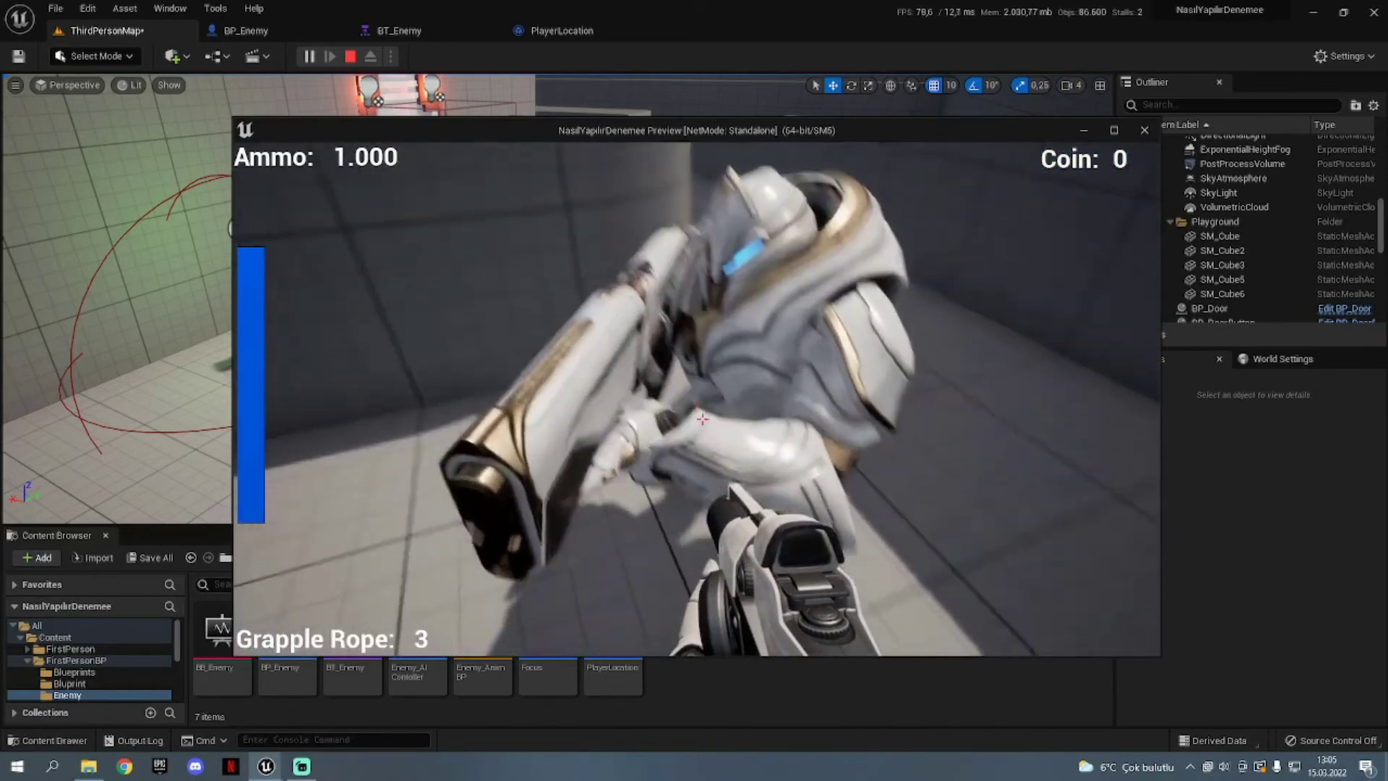
{"action": "key", "text": "Escape"}
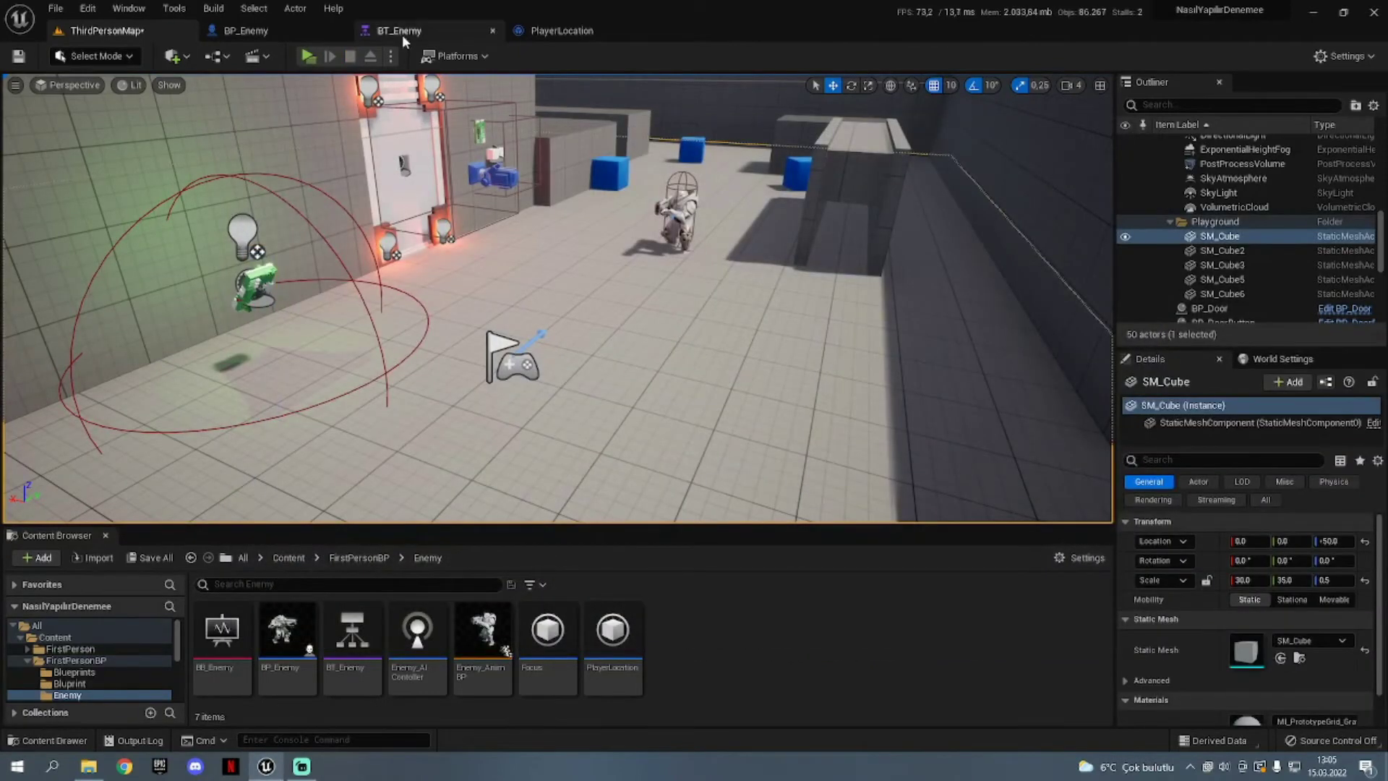
{"action": "left_click", "coordinate": [397, 31]}
{"action": "left_click", "coordinate": [1185, 147]}
{"action": "type", "text": "5"}
{"action": "key", "text": "Return"}
Playtest again from ThirdPersonMap and raise the Move To acceptable radius to 100
{"action": "left_click", "coordinate": [105, 31]}
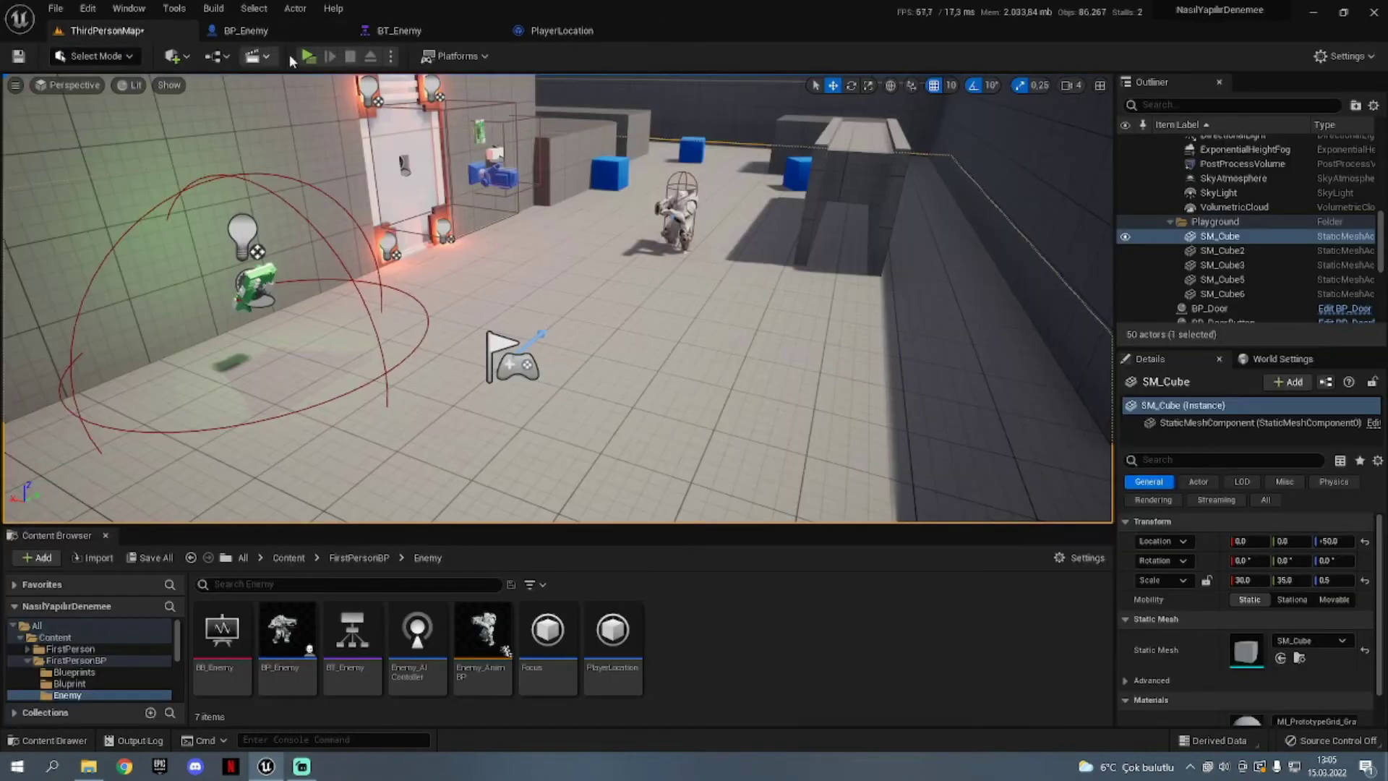
{"action": "left_click", "coordinate": [305, 56]}
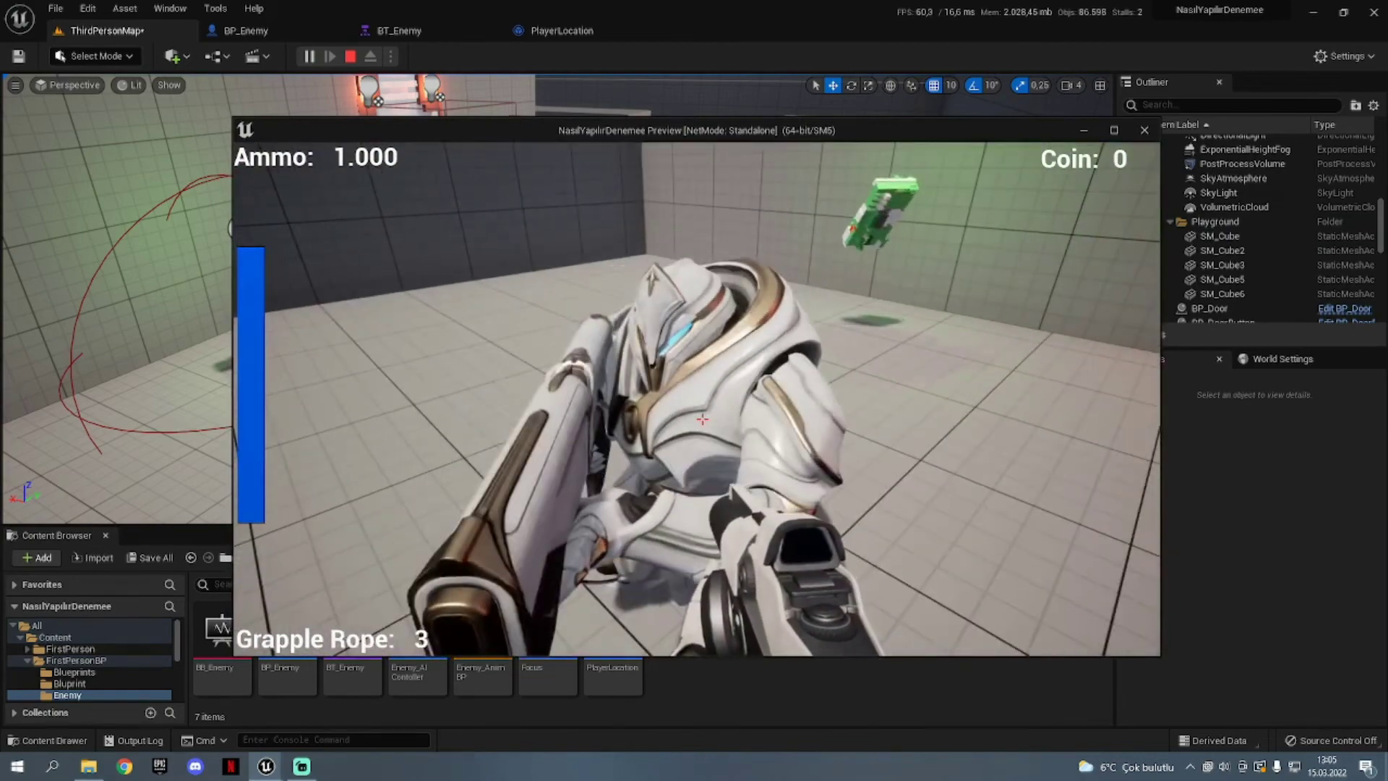
{"action": "key", "text": "Escape"}
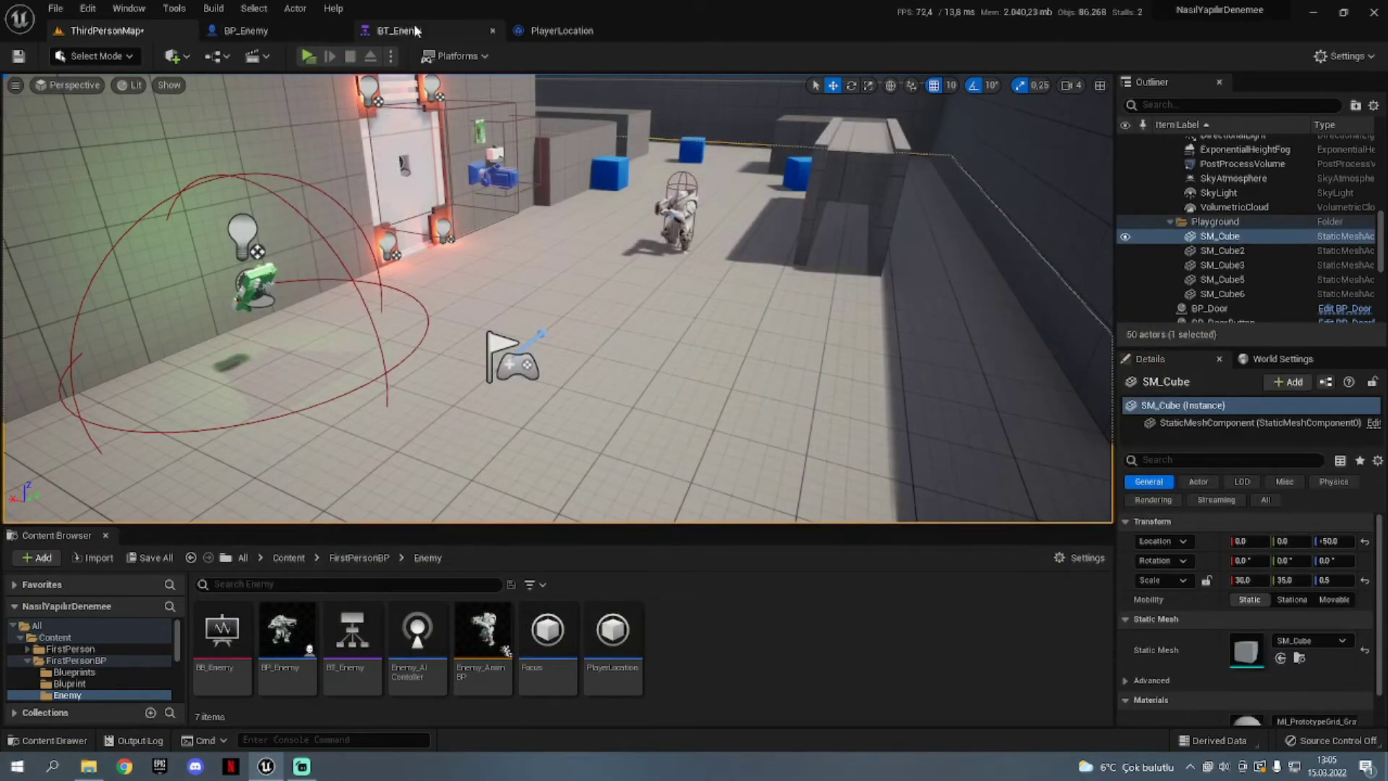
{"action": "left_click", "coordinate": [398, 30]}
{"action": "left_click", "coordinate": [1186, 148]}
{"action": "key", "text": "Return"}
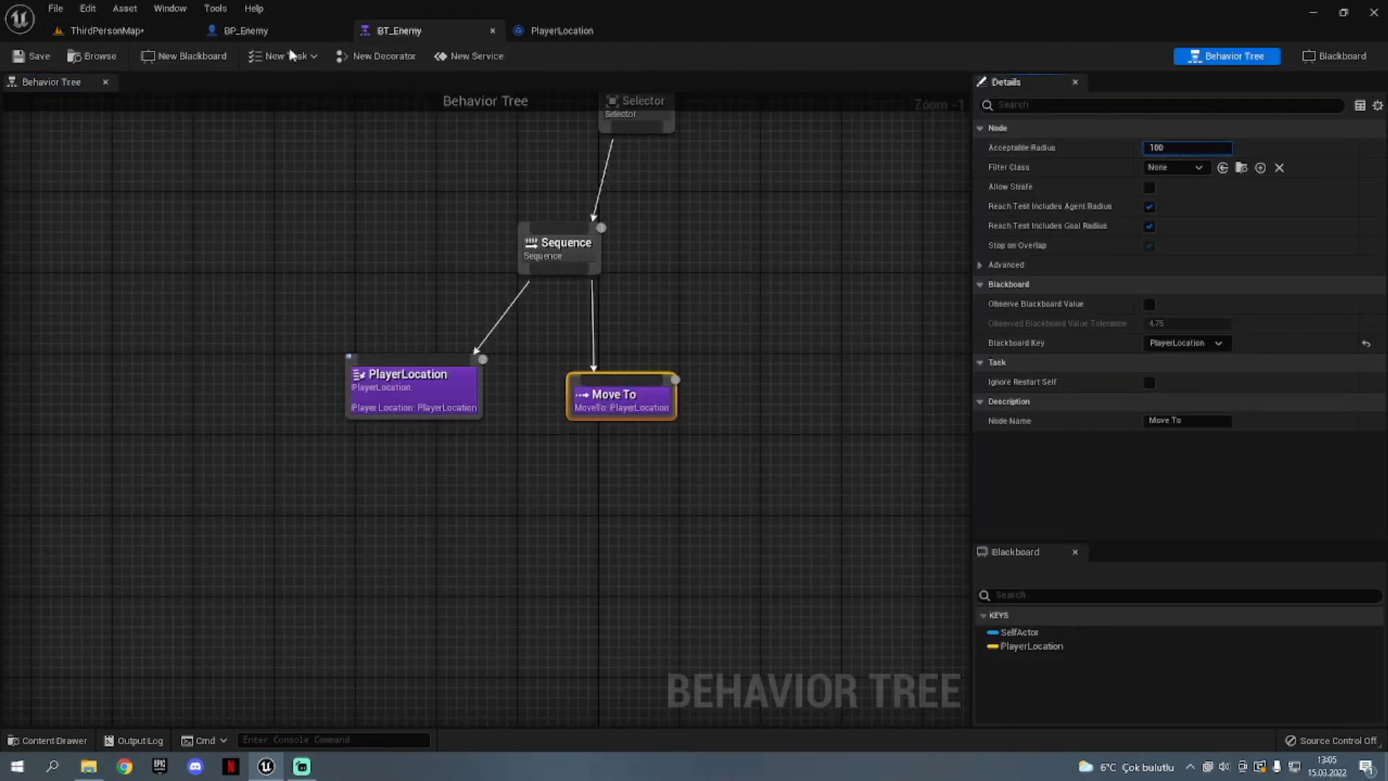
Playtest the enemy chase, then check BP_Enemy and return to BT_Enemy
{"action": "left_click", "coordinate": [107, 31]}
{"action": "key", "text": "alt+p"}
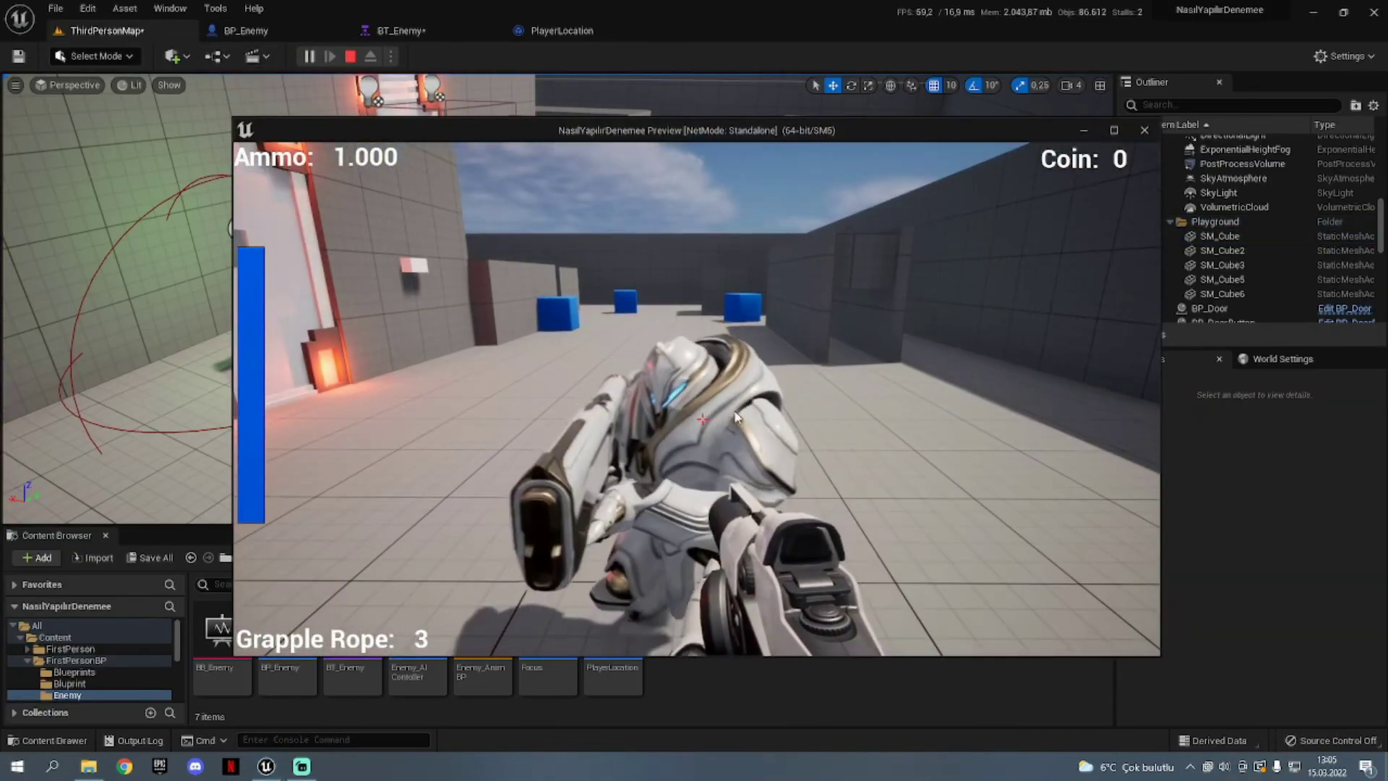
{"action": "key", "text": "Escape"}
{"action": "left_click", "coordinate": [305, 35]}
{"action": "left_click", "coordinate": [399, 30]}
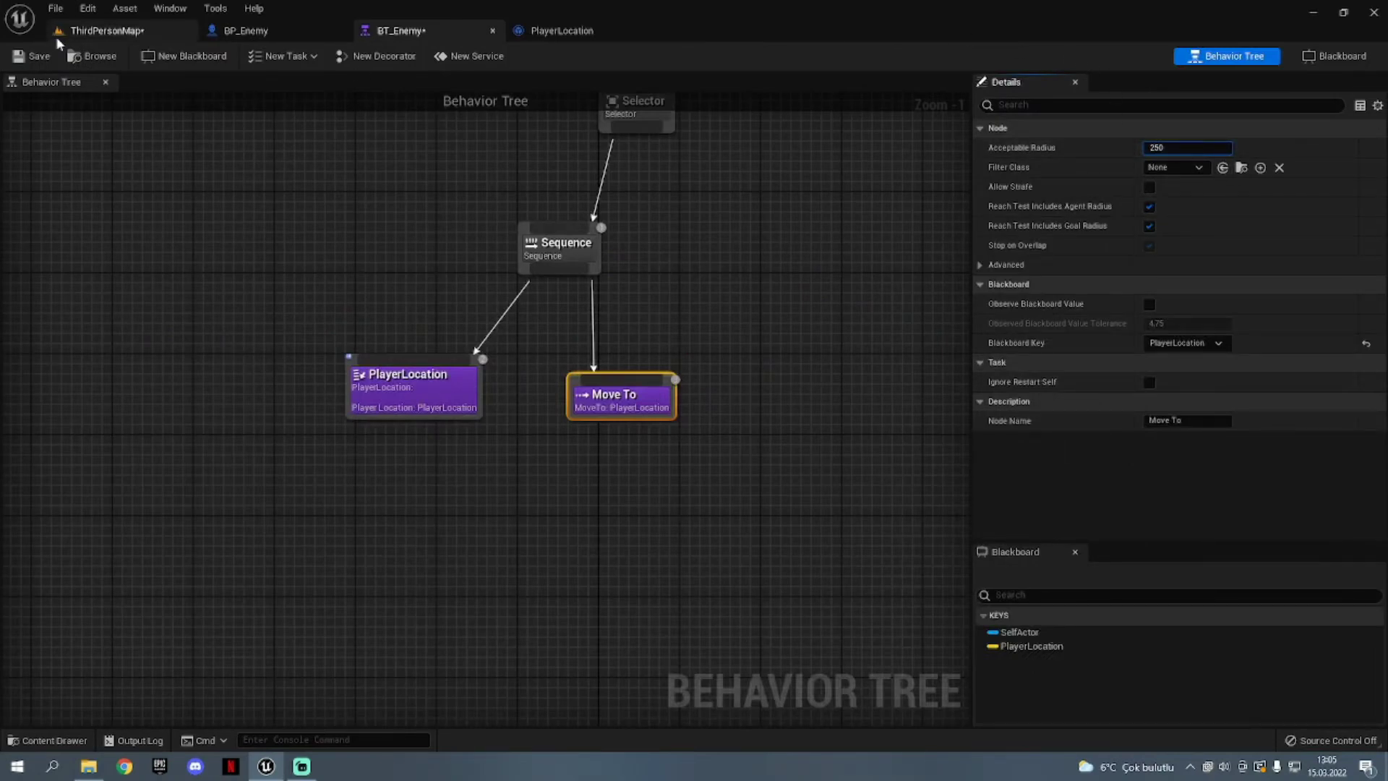
Playtest again, then set the Move To acceptable radius to 750
{"action": "left_click", "coordinate": [101, 31]}
{"action": "left_click", "coordinate": [308, 56]}
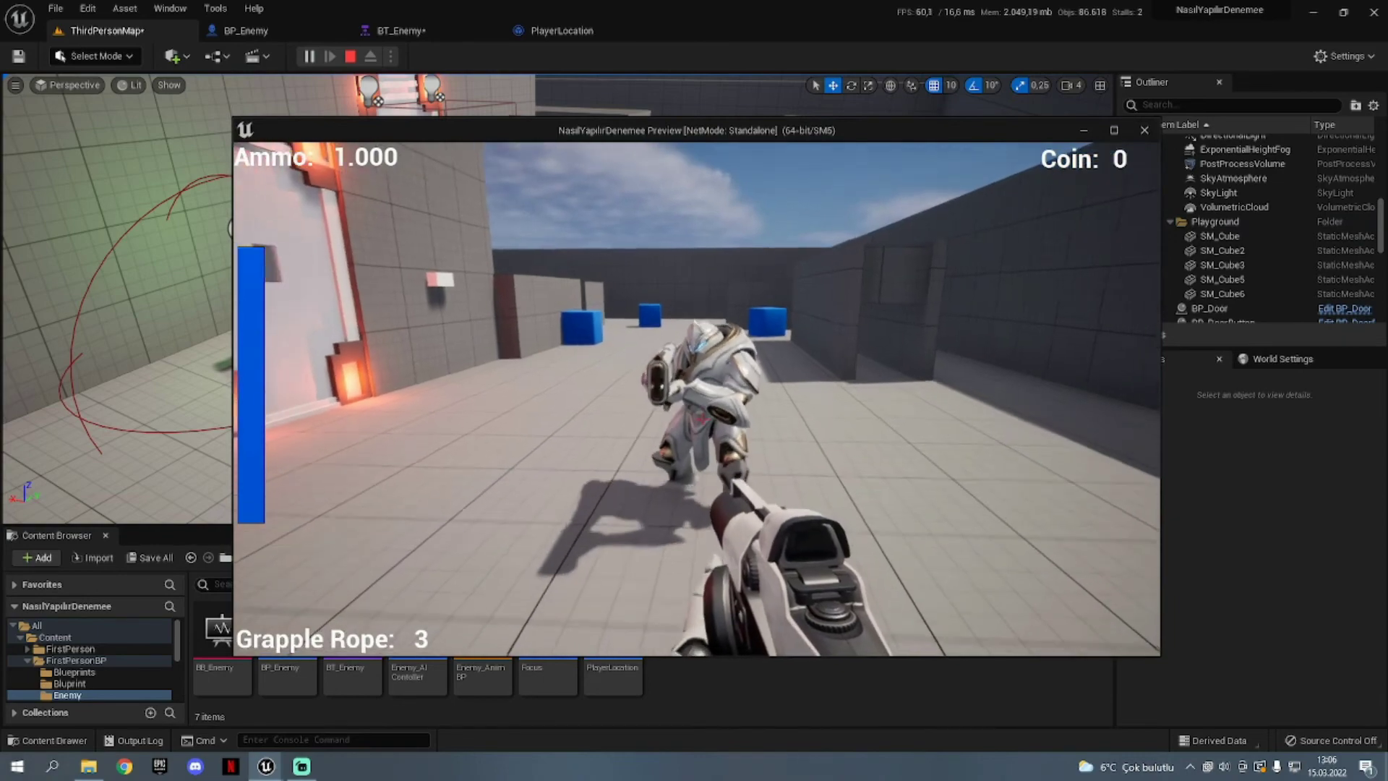
{"action": "key", "text": "Escape"}
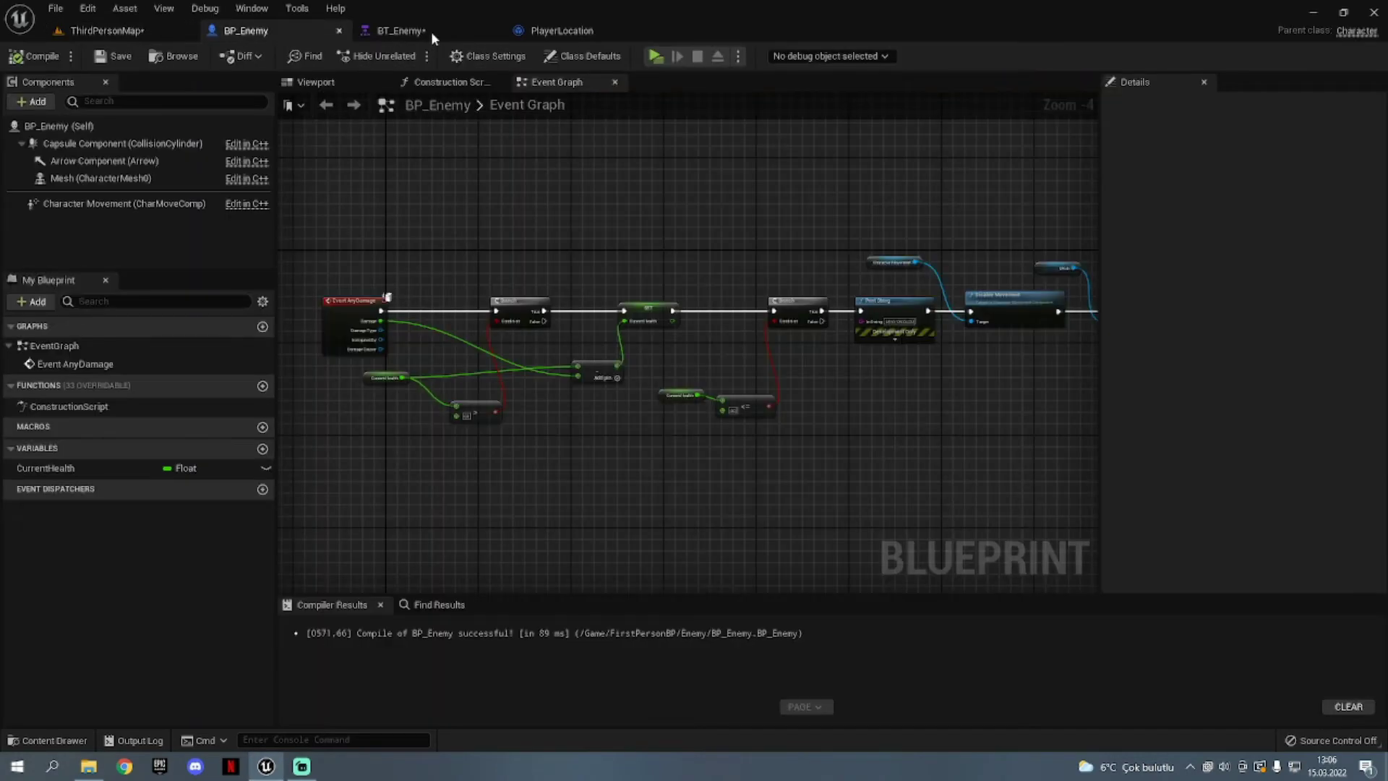
{"action": "left_click", "coordinate": [429, 33]}
{"action": "left_click", "coordinate": [1164, 147]}
{"action": "type", "text": "750"}
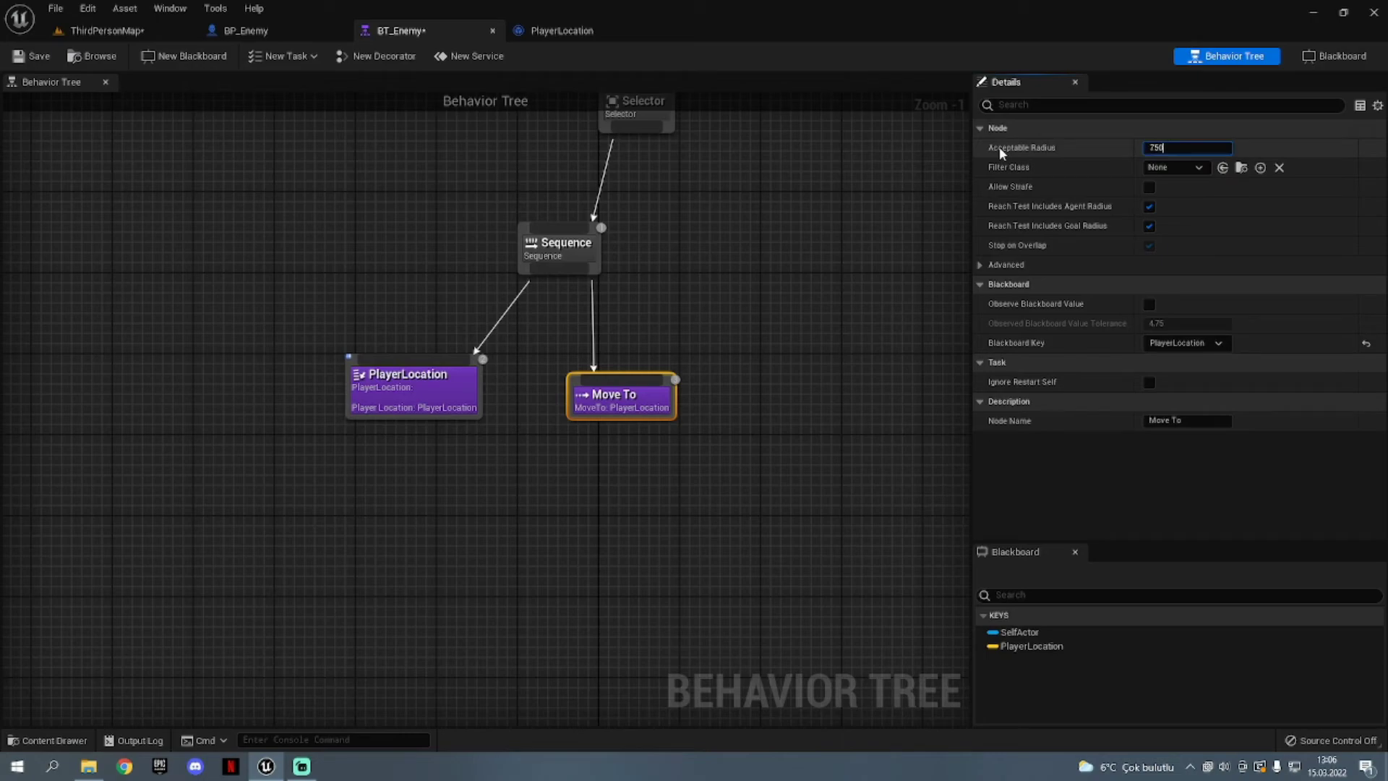
{"action": "key", "text": "Return"}
Playtest the chase with the 750 radius and return to BT_Enemy
{"action": "left_click", "coordinate": [107, 31]}
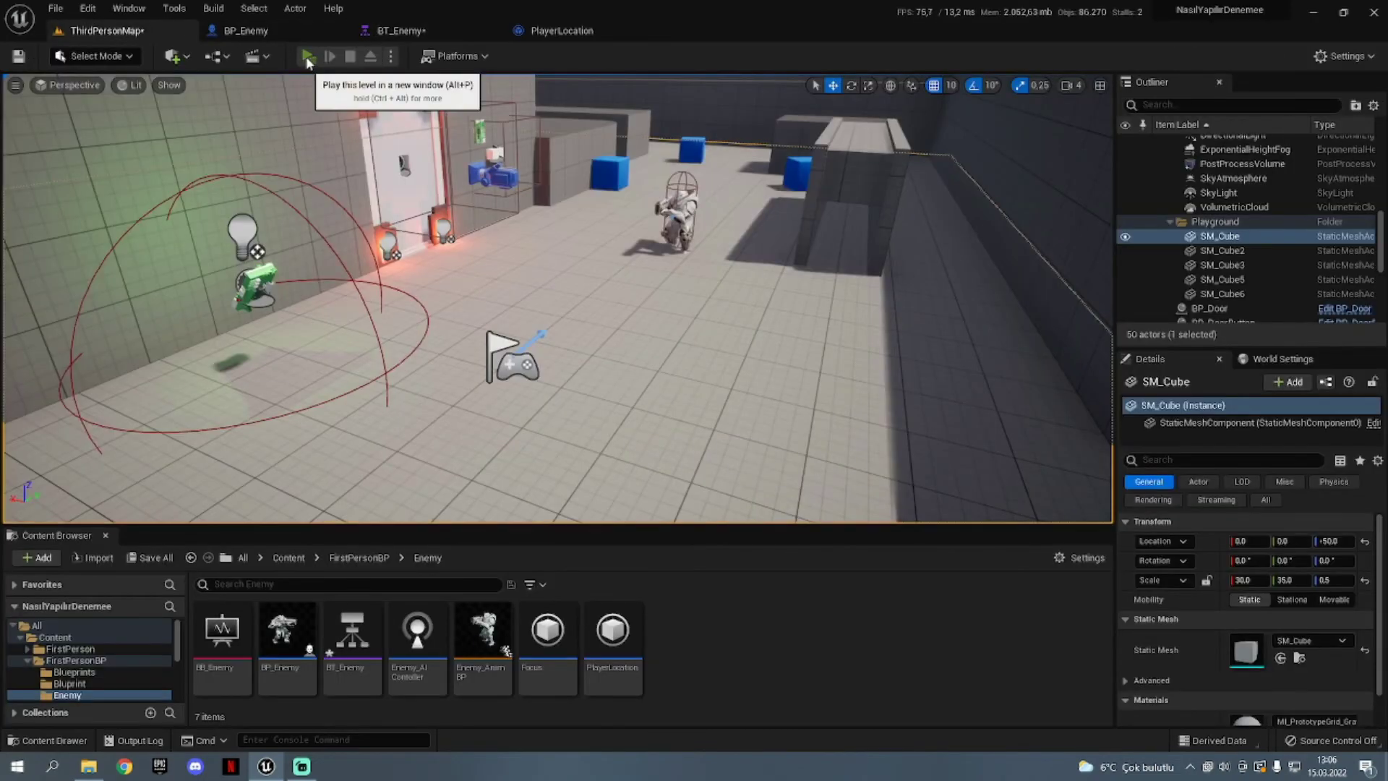
{"action": "left_click", "coordinate": [309, 55]}
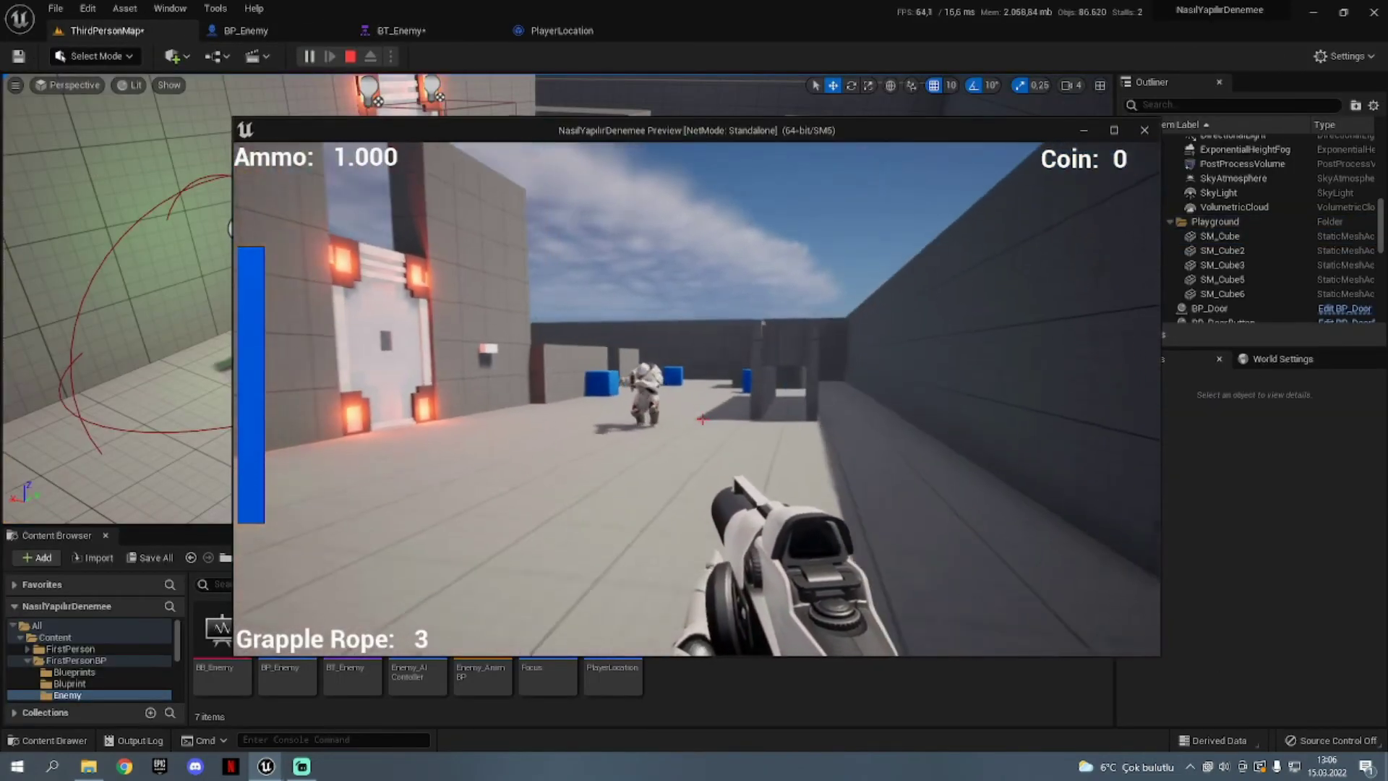
{"action": "key", "text": "Escape"}
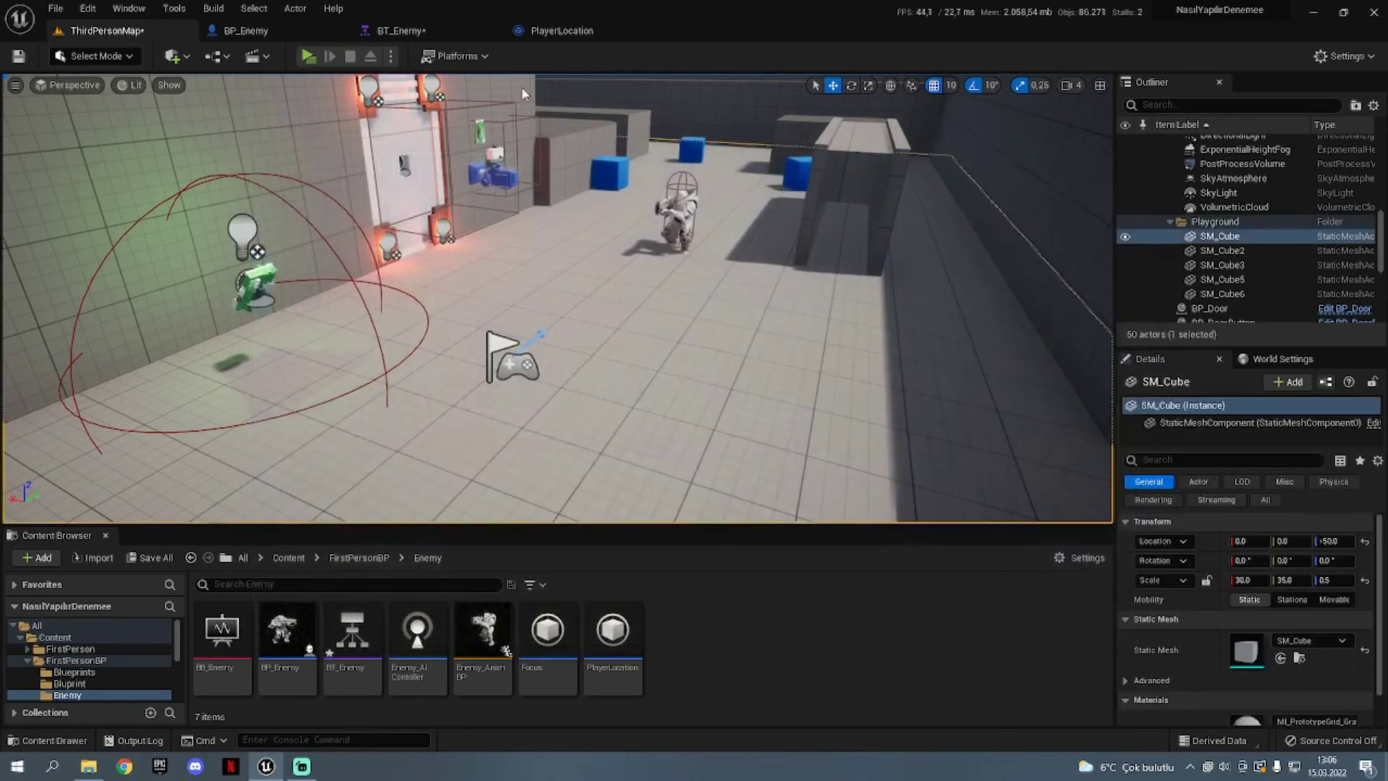
{"action": "left_click", "coordinate": [297, 29]}
{"action": "left_click", "coordinate": [401, 31]}
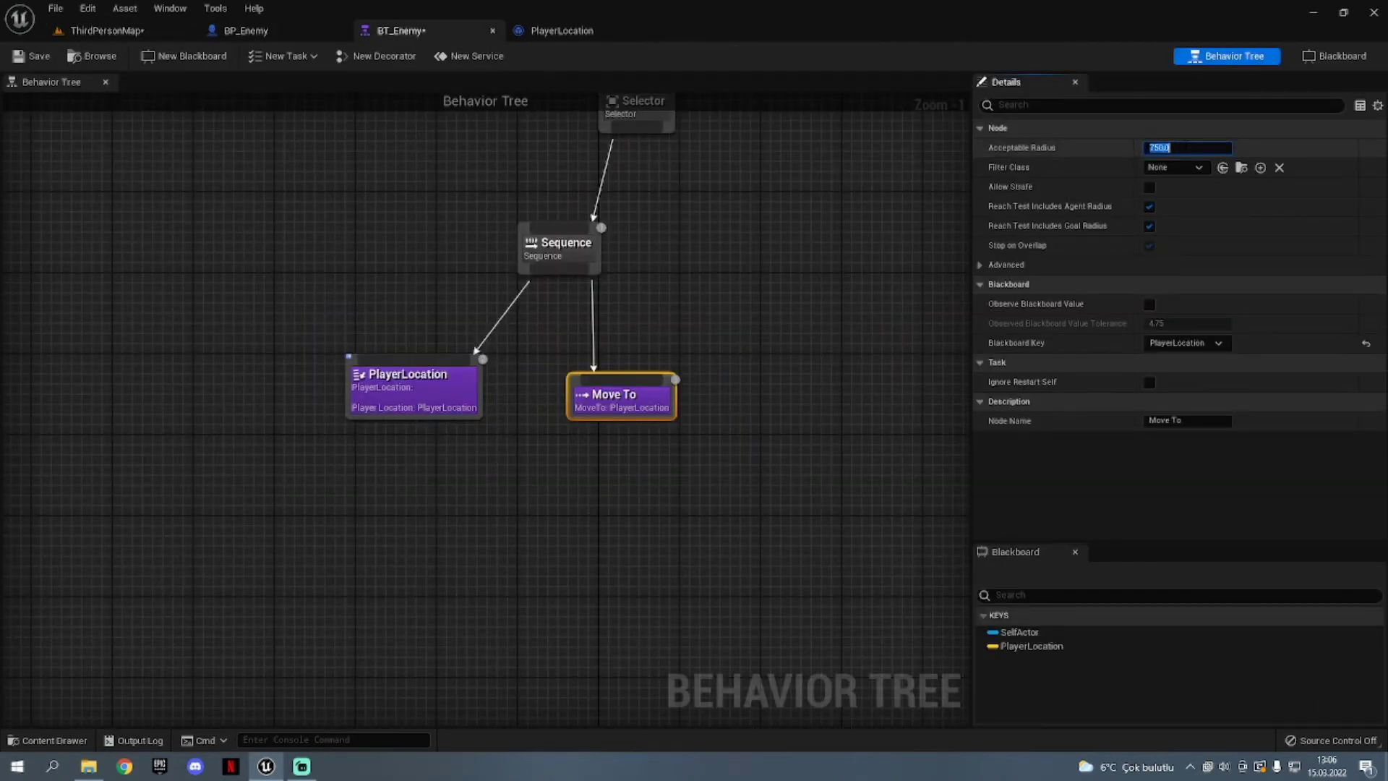
Set the Move To radius to 50, save BT_Enemy, and playtest walking backward
{"action": "type", "text": "50"}
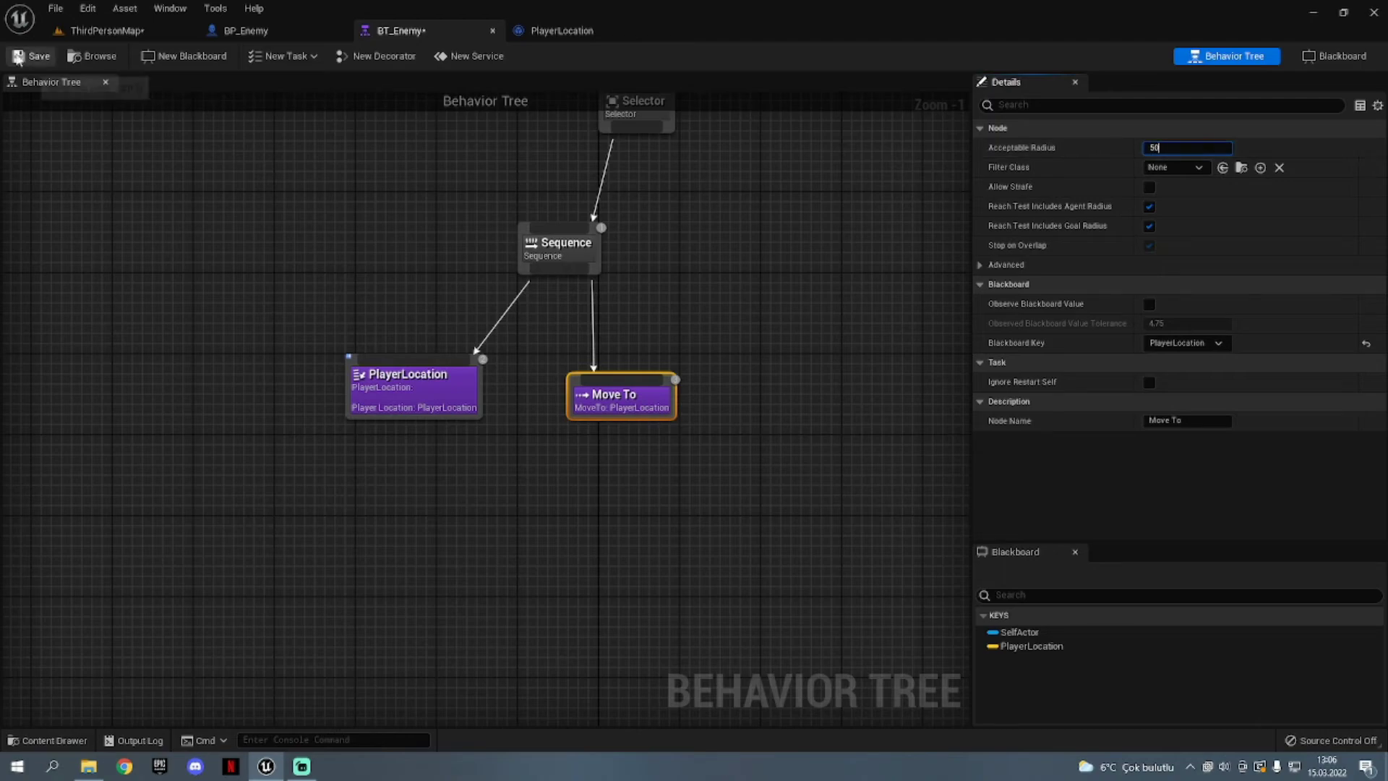
{"action": "left_click", "coordinate": [17, 57]}
{"action": "left_click", "coordinate": [108, 31]}
{"action": "left_click", "coordinate": [308, 56]}
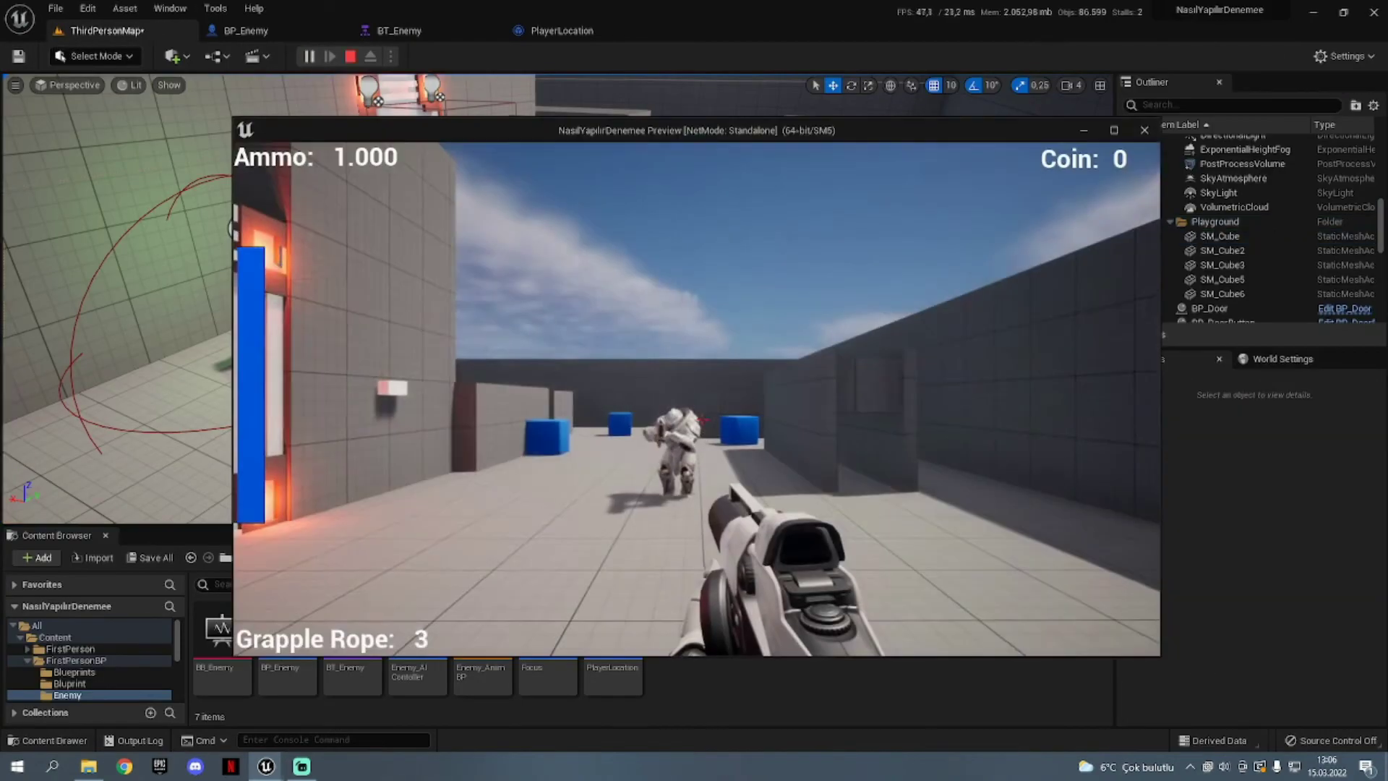
{"action": "key", "text": "s"}
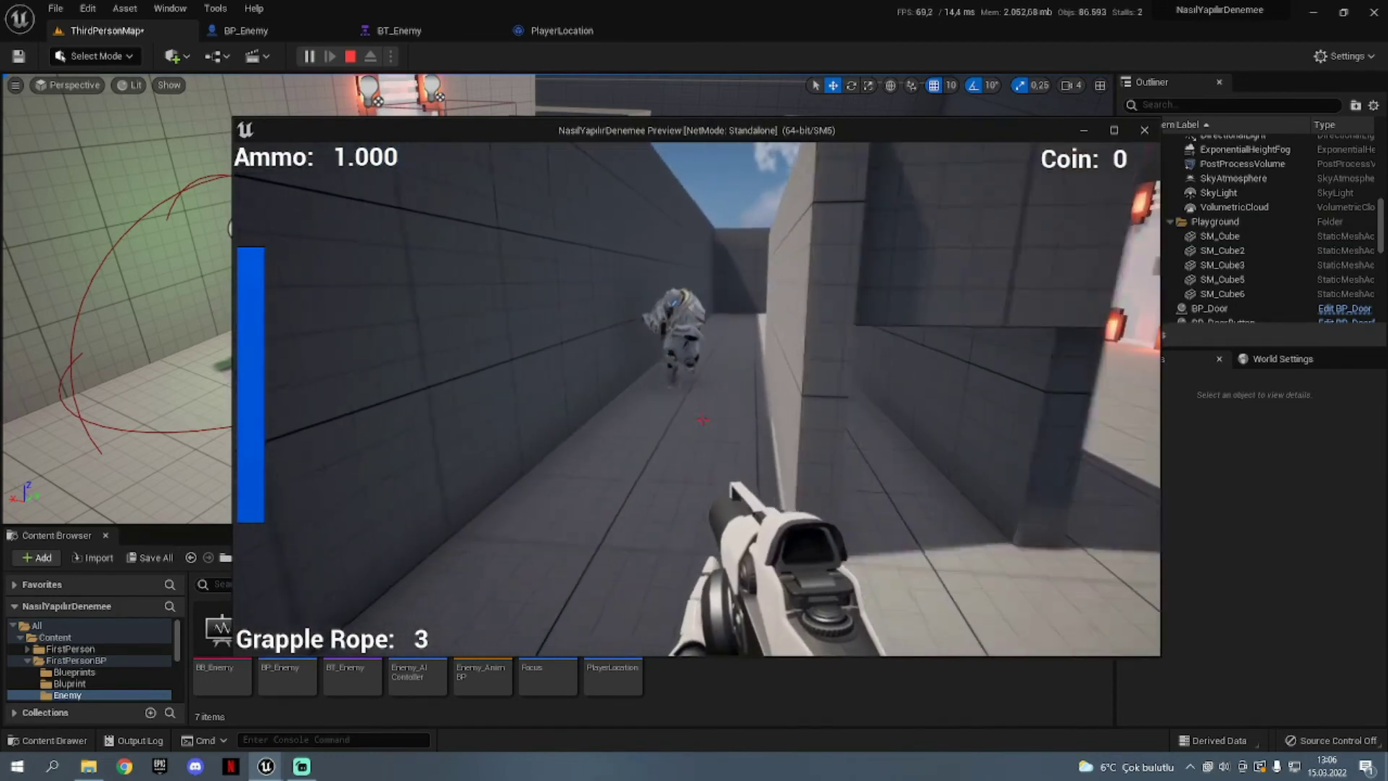
{"action": "key", "text": "Escape"}
{"action": "left_click", "coordinate": [246, 30]}
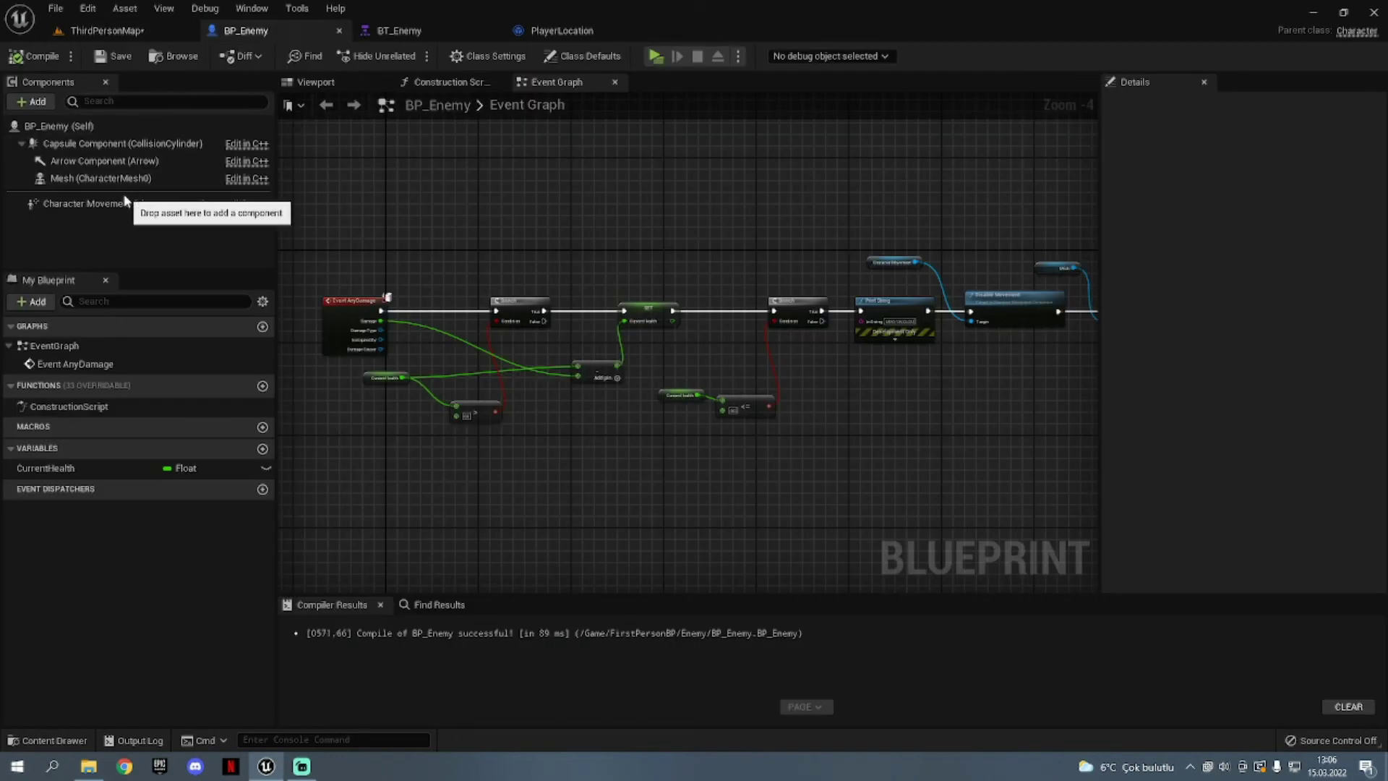
Set the enemy's Character Movement Max Walk Speed to 400 and playtest it
{"action": "left_click", "coordinate": [123, 203]}
{"action": "left_click", "coordinate": [1127, 105]}
{"action": "type", "text": "rota"}
{"action": "left_click", "coordinate": [1116, 106]}
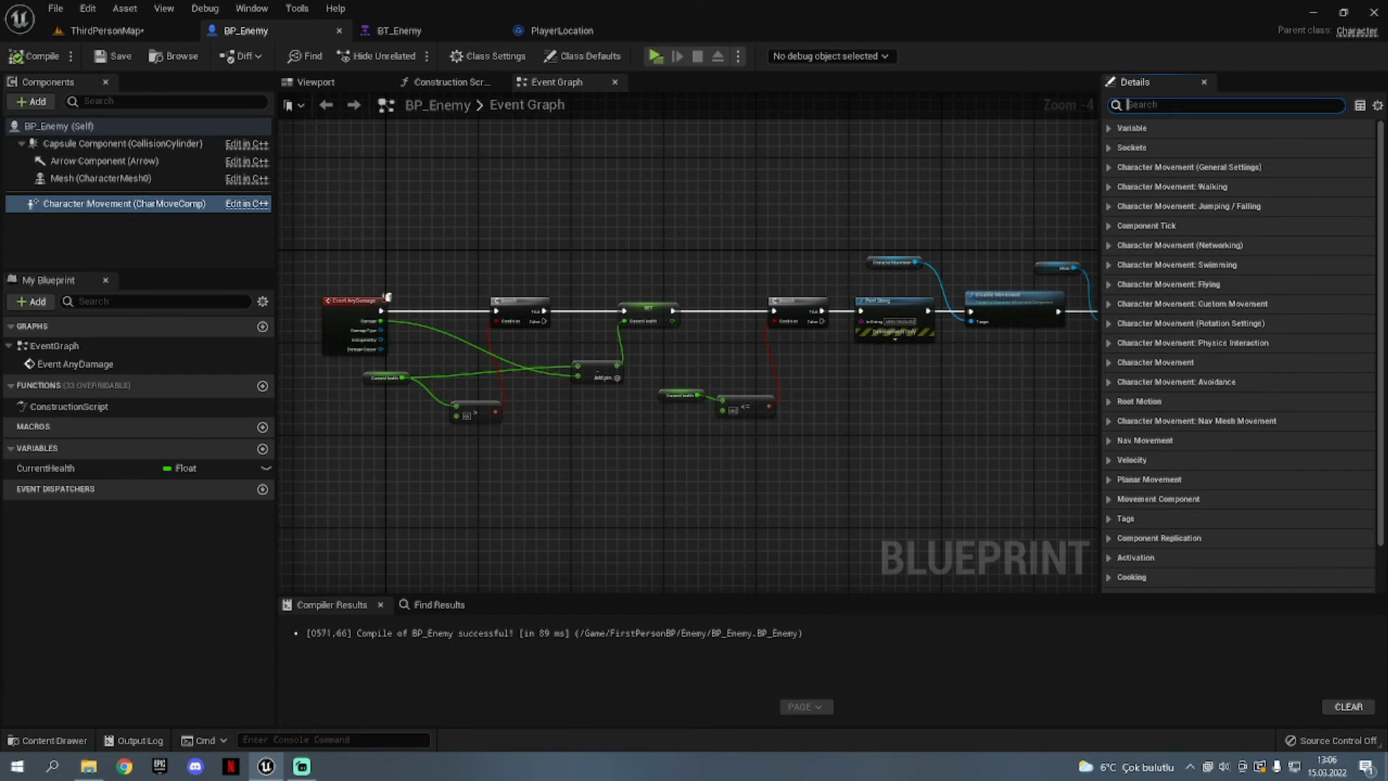
{"action": "type", "text": "max wa"}
{"action": "left_click", "coordinate": [1295, 148]}
{"action": "type", "text": "400"}
{"action": "key", "text": "Return"}
{"action": "left_click", "coordinate": [654, 56]}
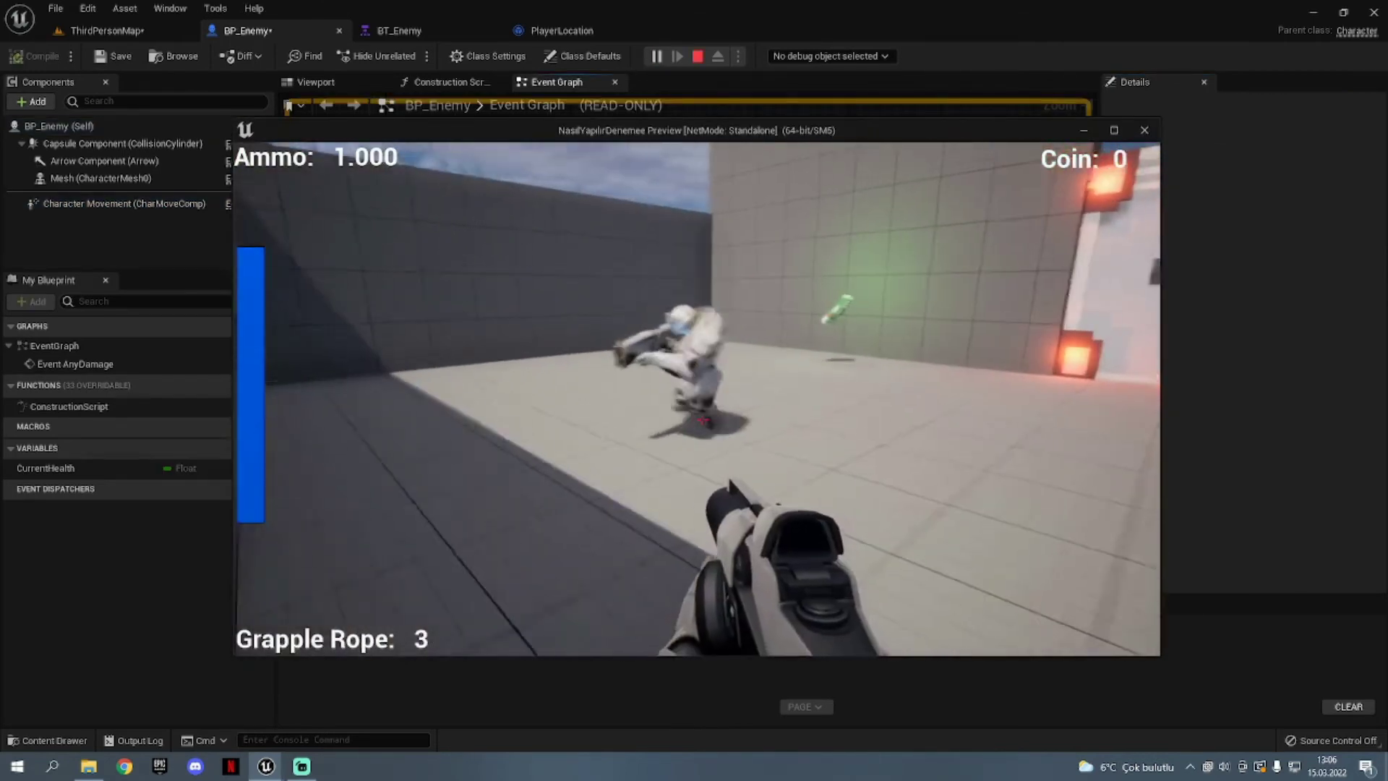
{"action": "key", "text": "Escape"}
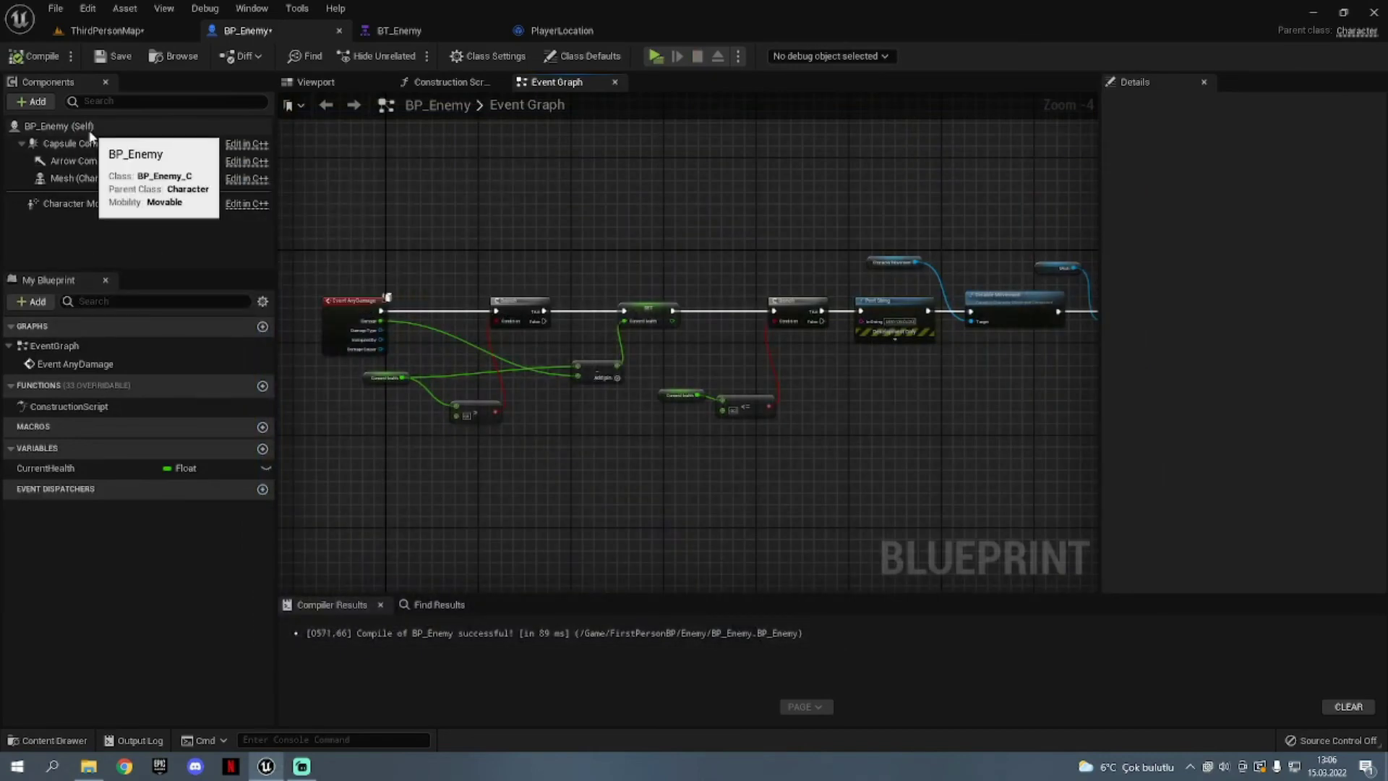
Enable Orient Rotation to Movement on Character Movement and start a playtest
{"action": "left_click", "coordinate": [85, 127]}
{"action": "left_click", "coordinate": [1115, 106]}
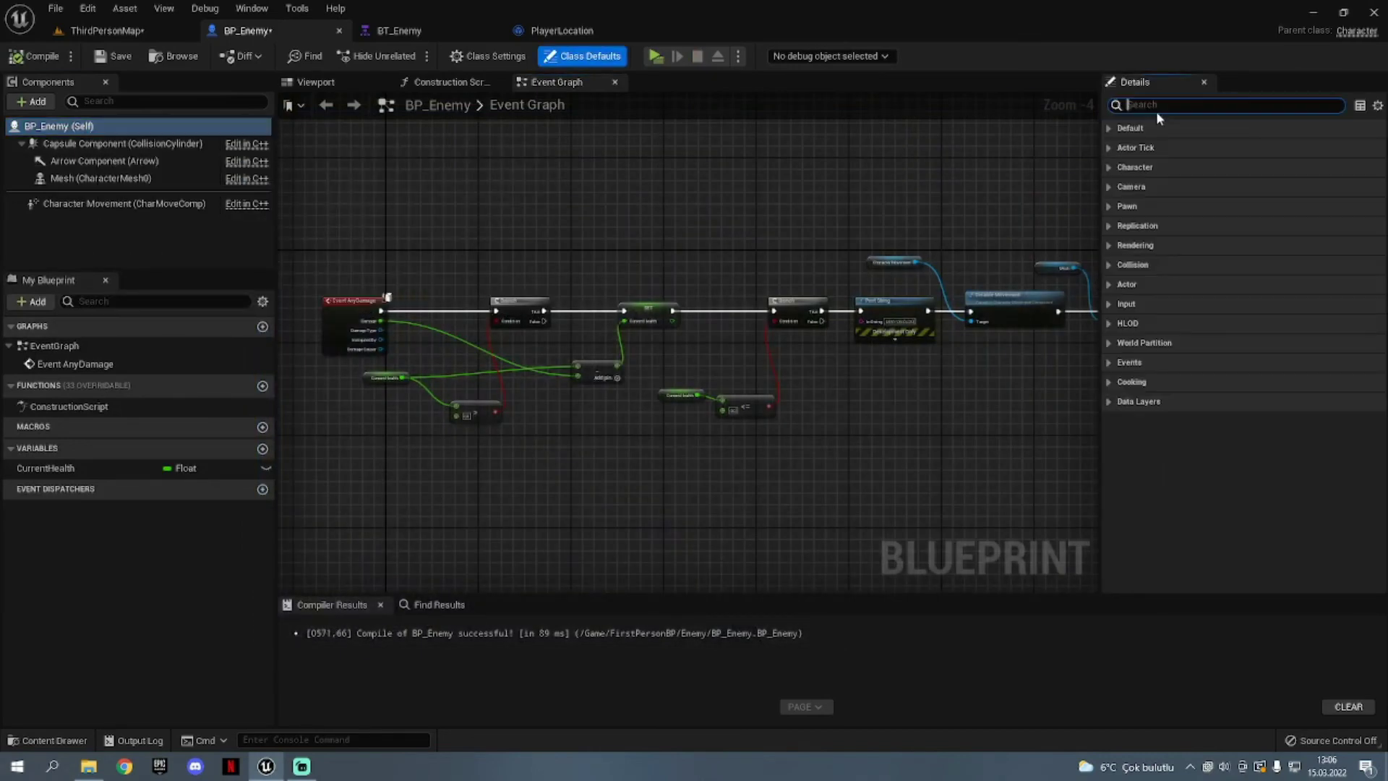
{"action": "type", "text": "rota"}
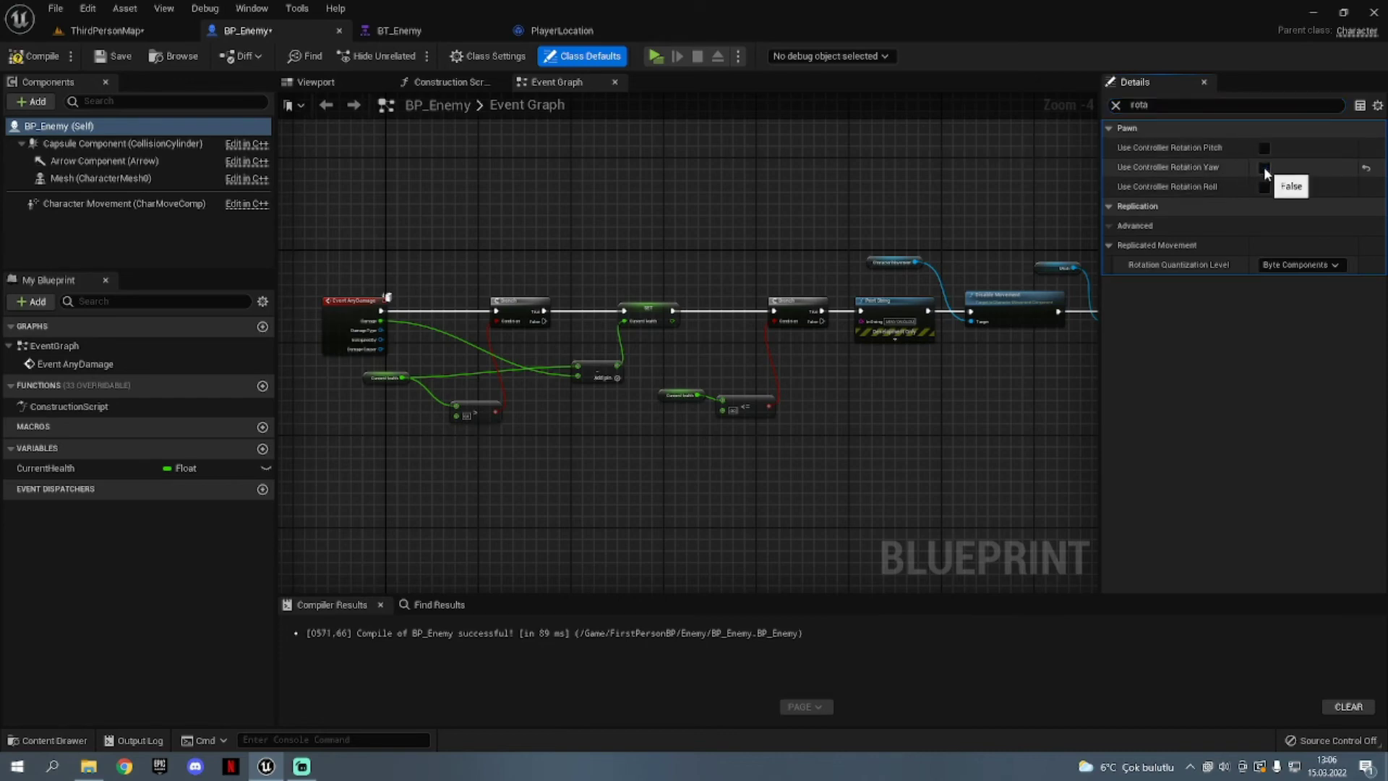
{"action": "left_click", "coordinate": [149, 205]}
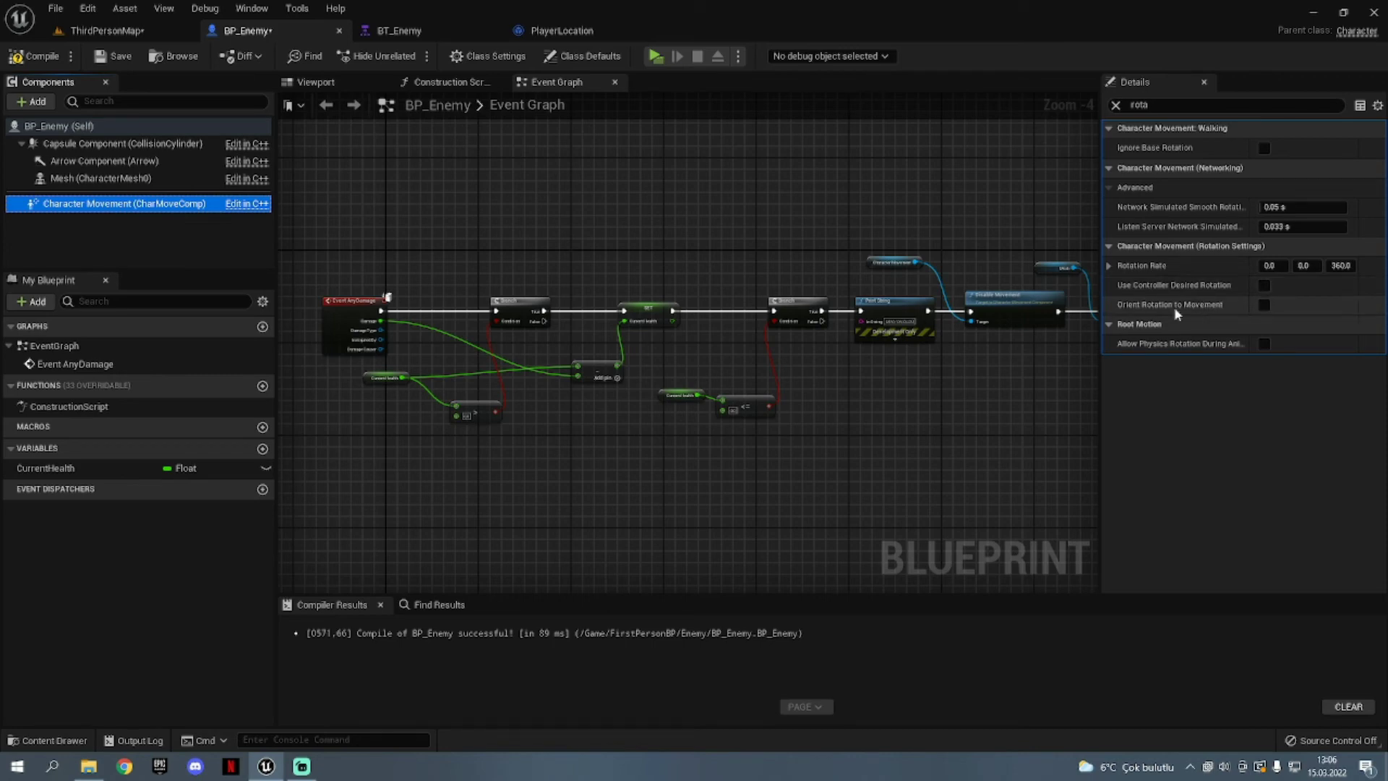
{"action": "left_click", "coordinate": [1265, 309]}
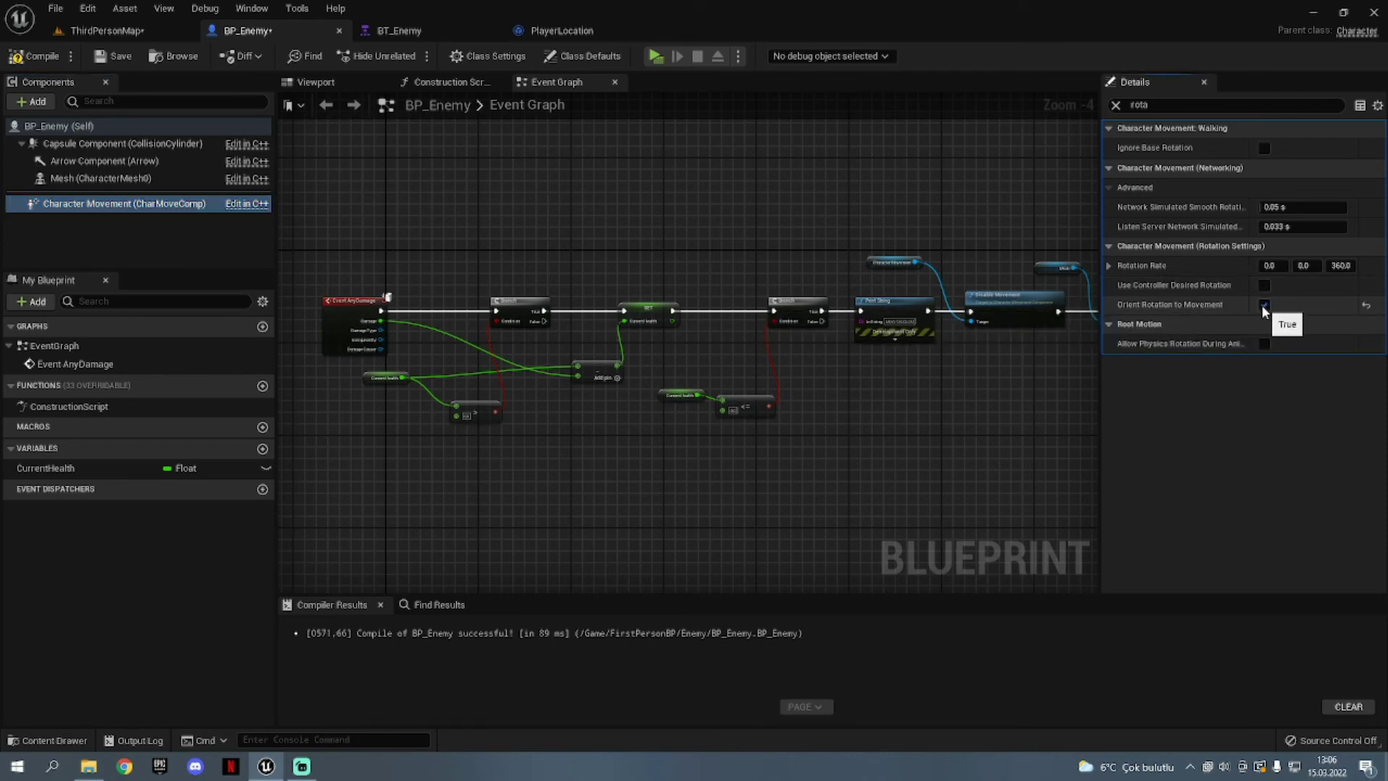
{"action": "left_click", "coordinate": [656, 56]}
{"action": "left_click", "coordinate": [639, 287]}
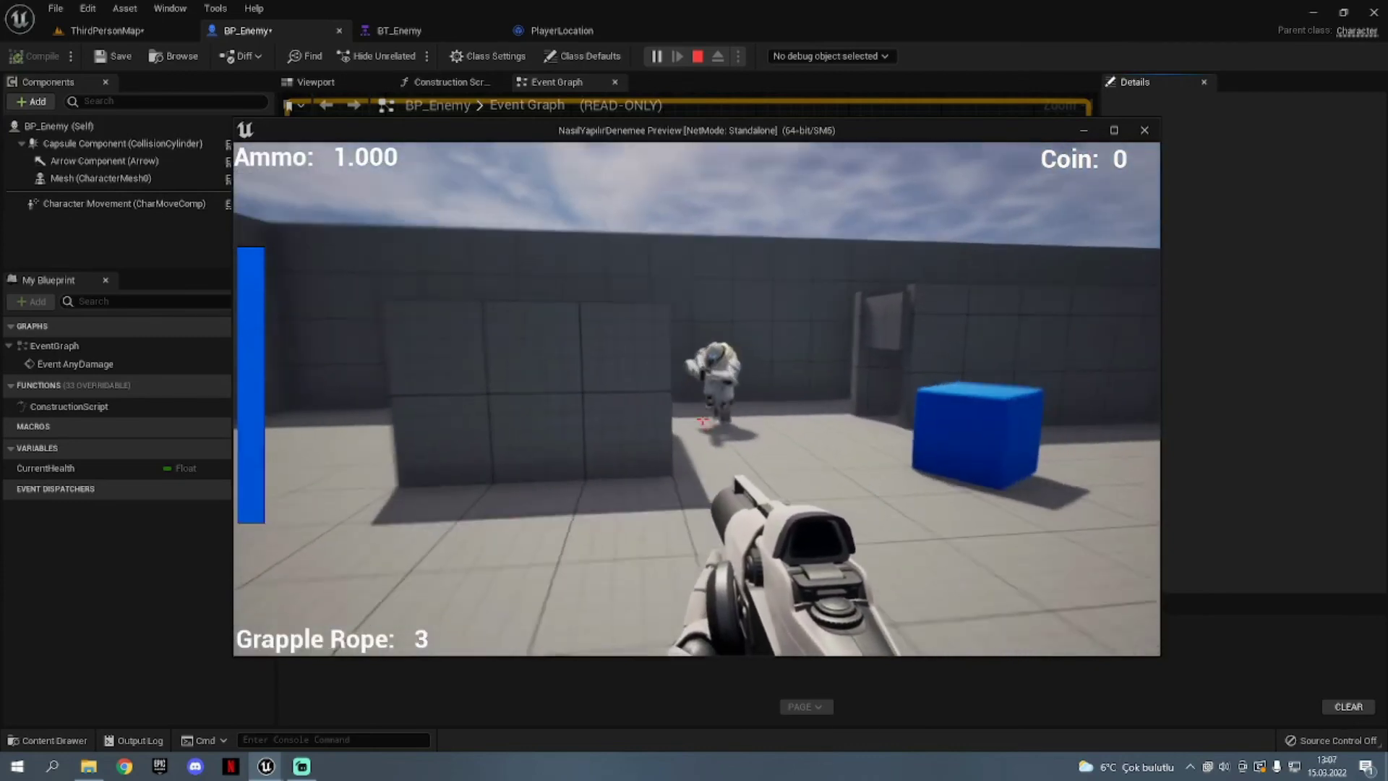
Shoot the enemy to end the test, then edit the Character Movement rotation rate Z
{"action": "left_click", "coordinate": [702, 419]}
{"action": "left_click", "coordinate": [702, 419]}
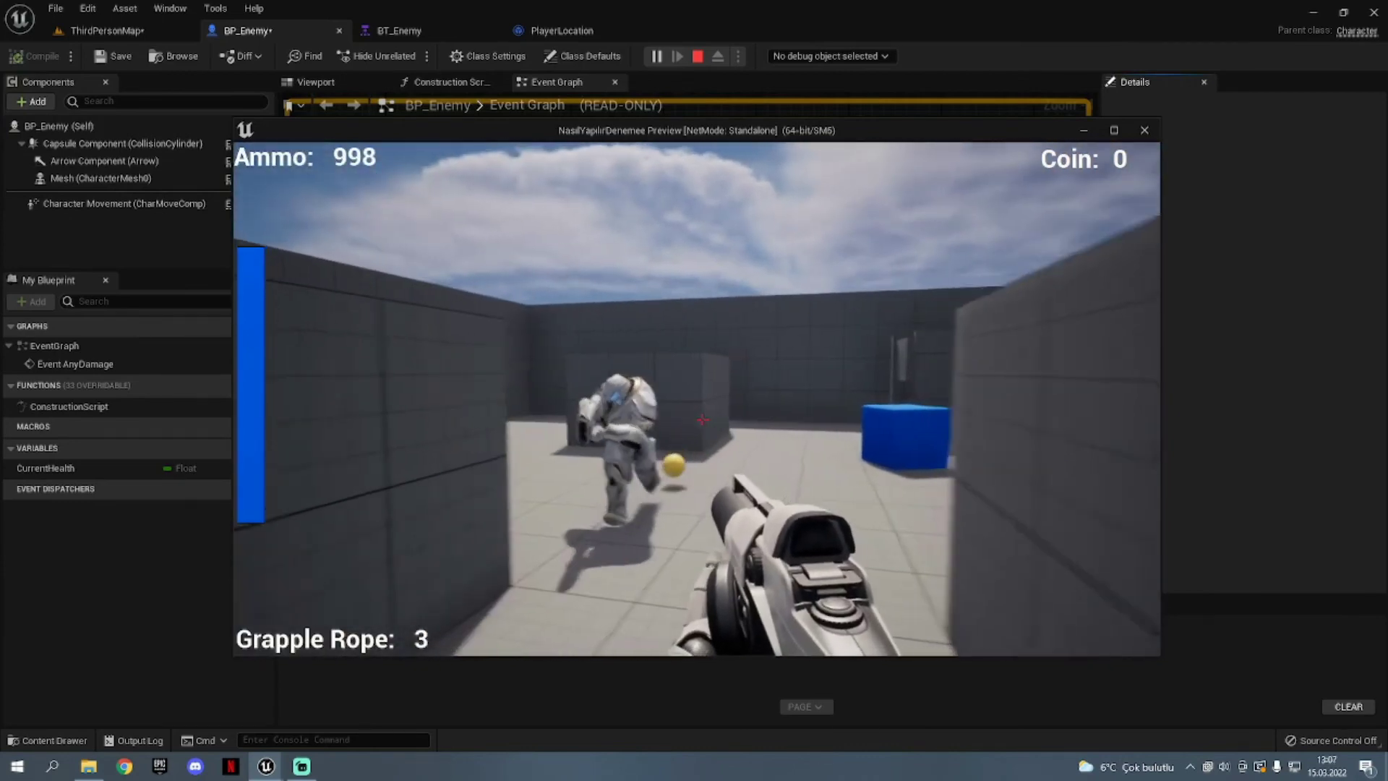
{"action": "key", "text": "Escape"}
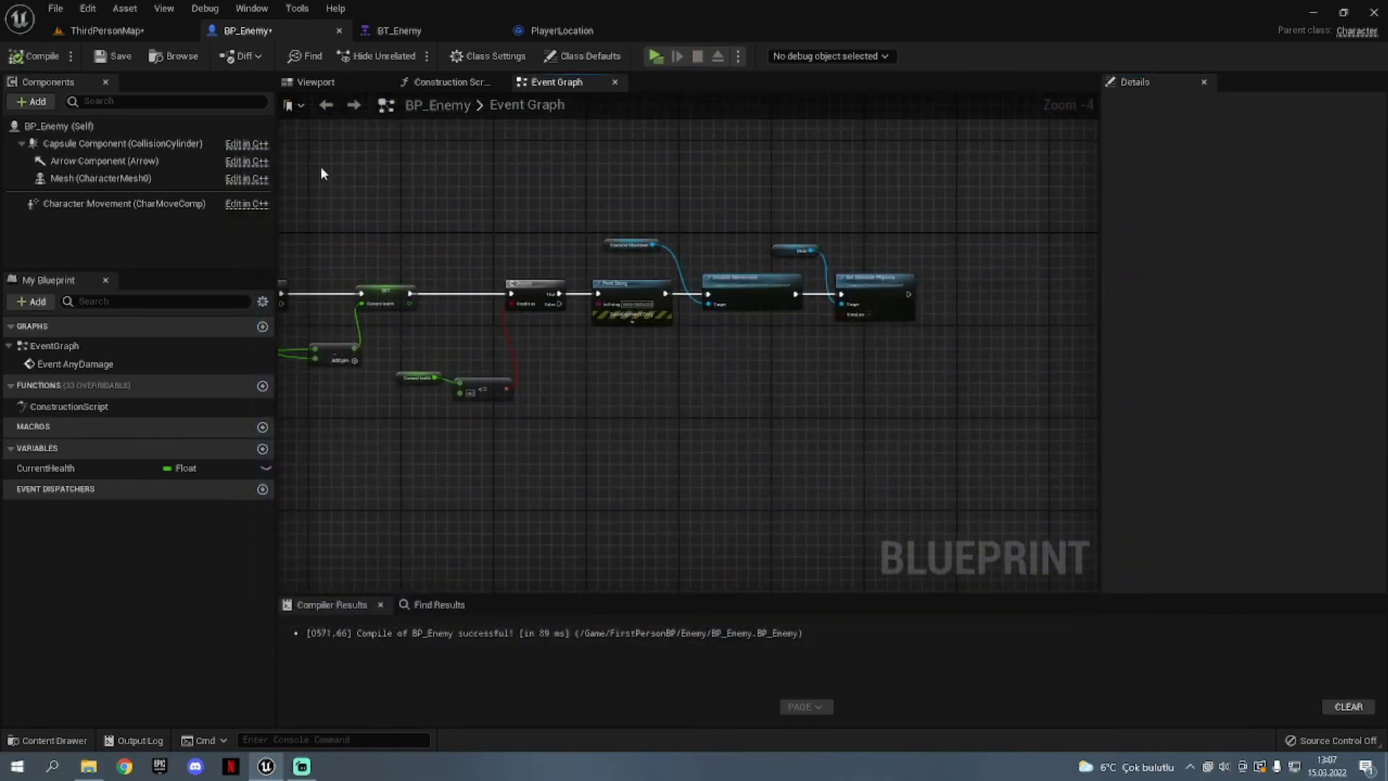
{"action": "left_click", "coordinate": [556, 32]}
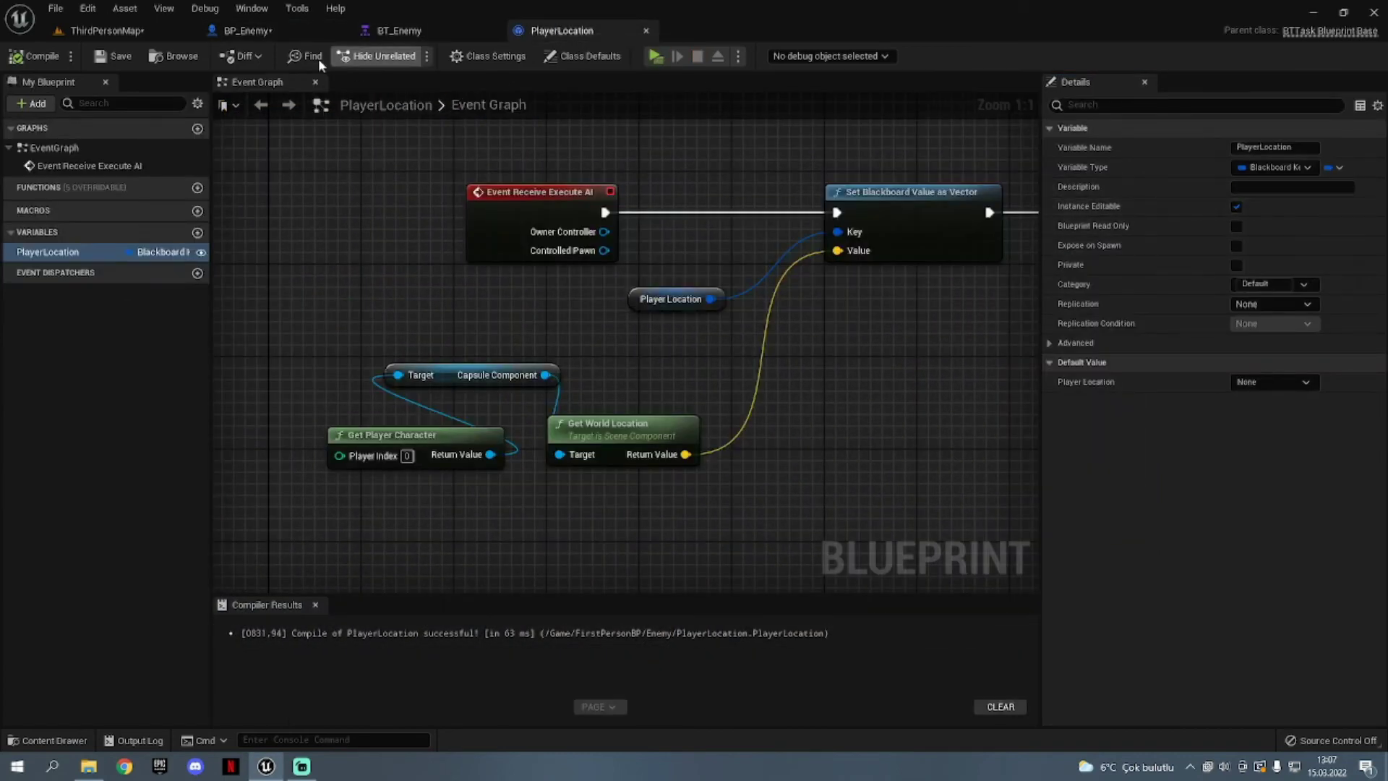
{"action": "left_click", "coordinate": [246, 30]}
{"action": "left_click", "coordinate": [123, 204]}
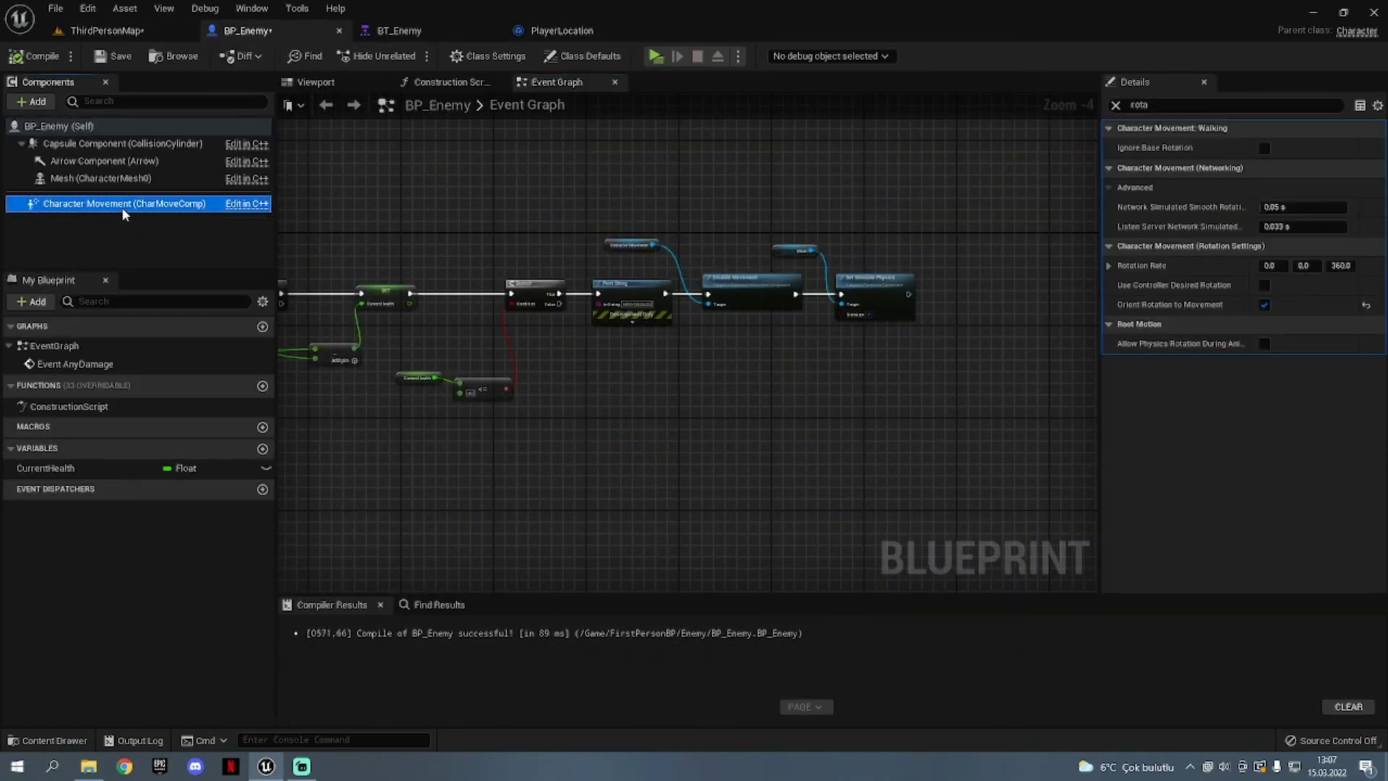
{"action": "left_click", "coordinate": [1341, 265]}
{"action": "type", "text": "540"}
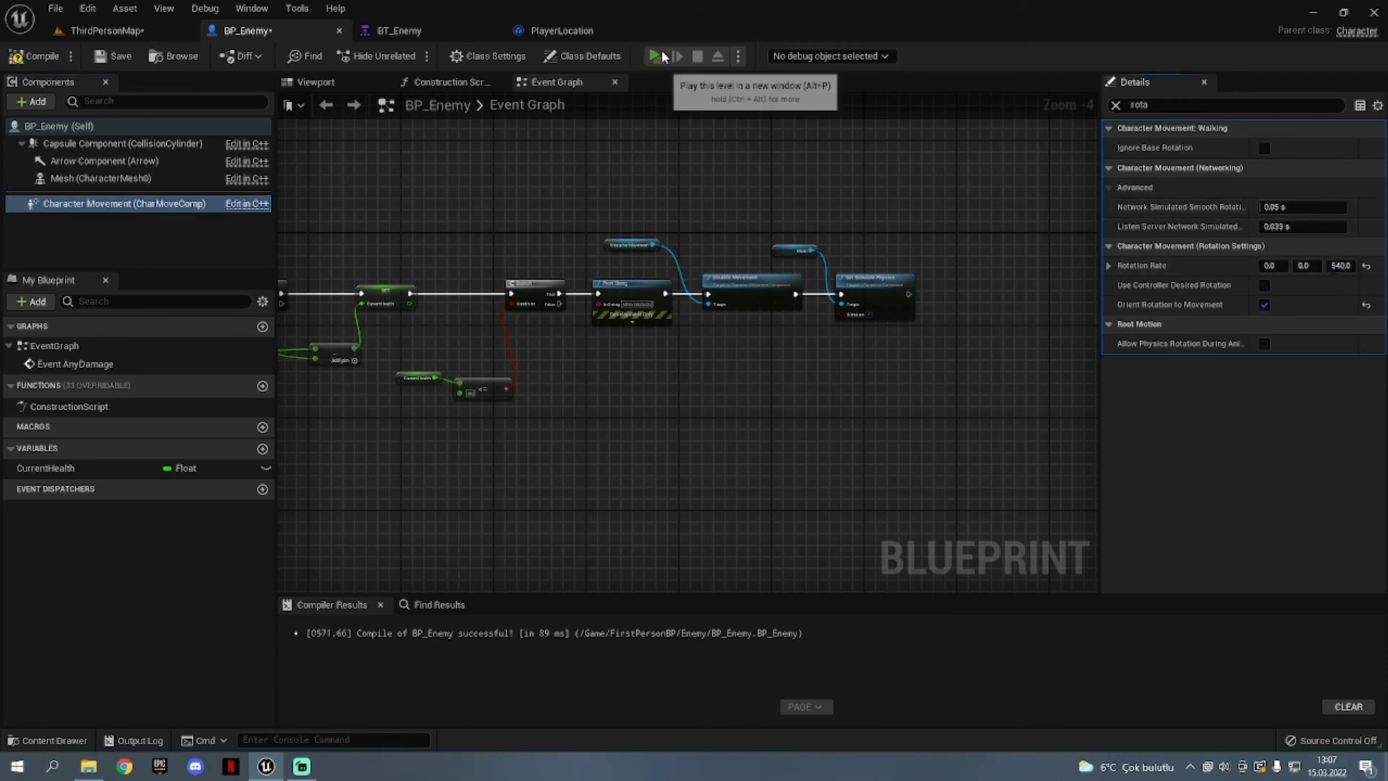
Playtest again, shooting the approaching enemy before stopping
{"action": "left_click", "coordinate": [655, 57]}
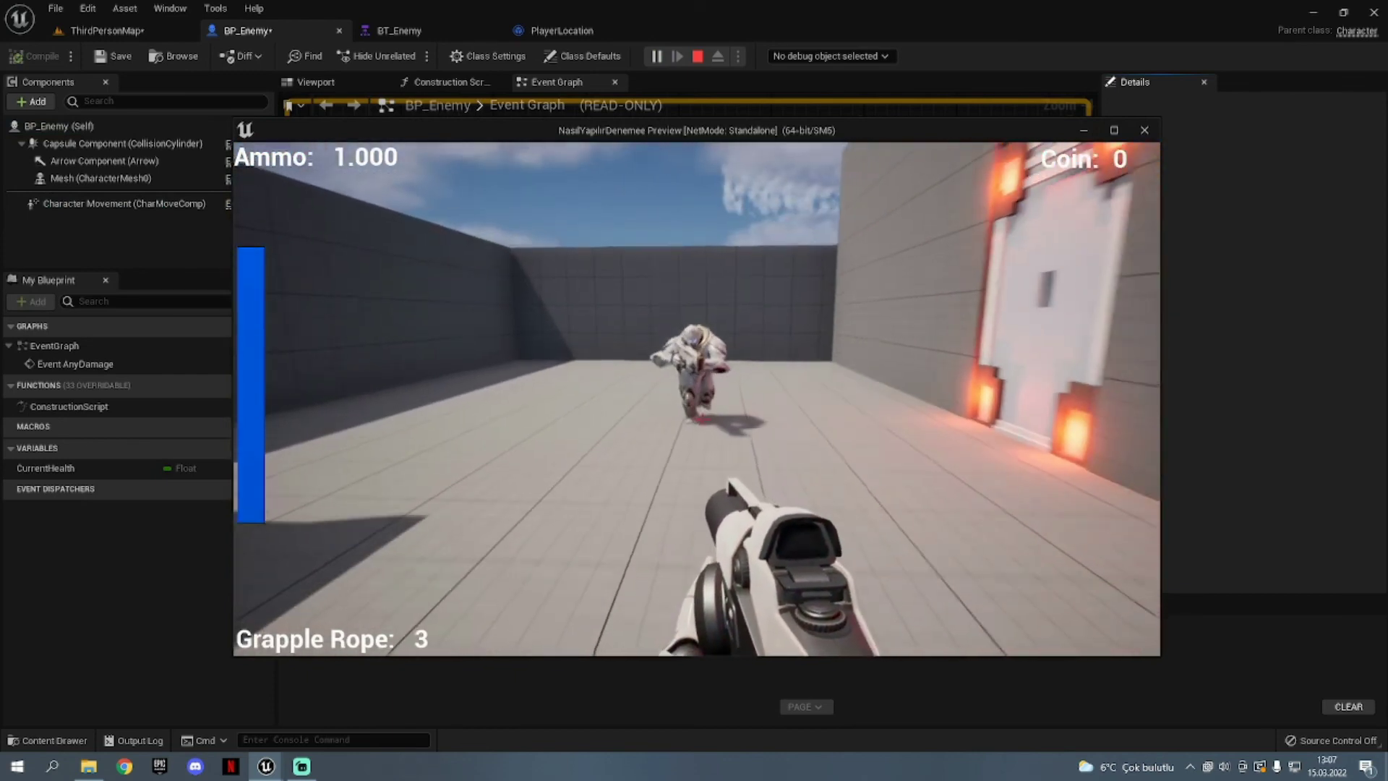
{"action": "left_click", "coordinate": [702, 420]}
{"action": "left_click", "coordinate": [702, 420]}
{"action": "key", "text": "Escape"}
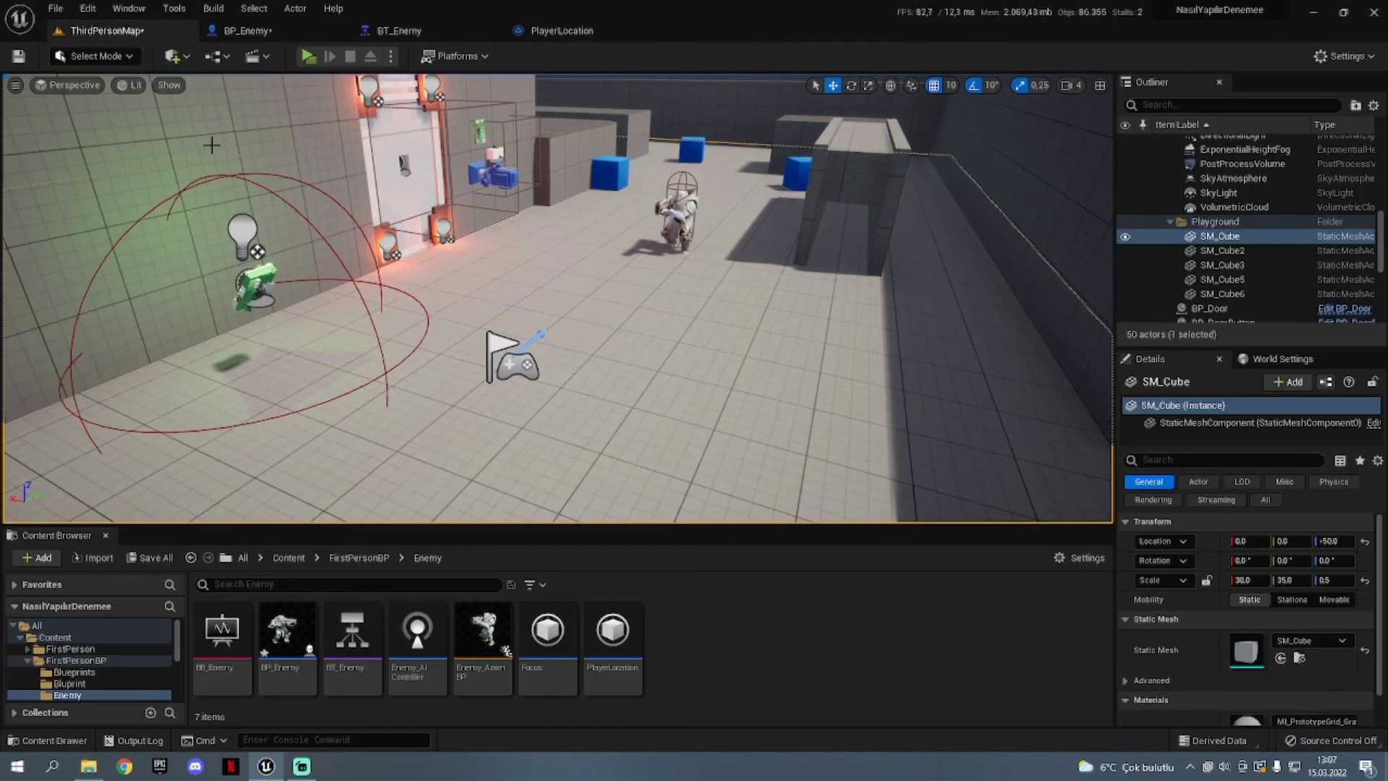
Review BT_Enemy's blackboard keys and reposition the PlayerLocation and Move To nodes
{"action": "left_click", "coordinate": [372, 33]}
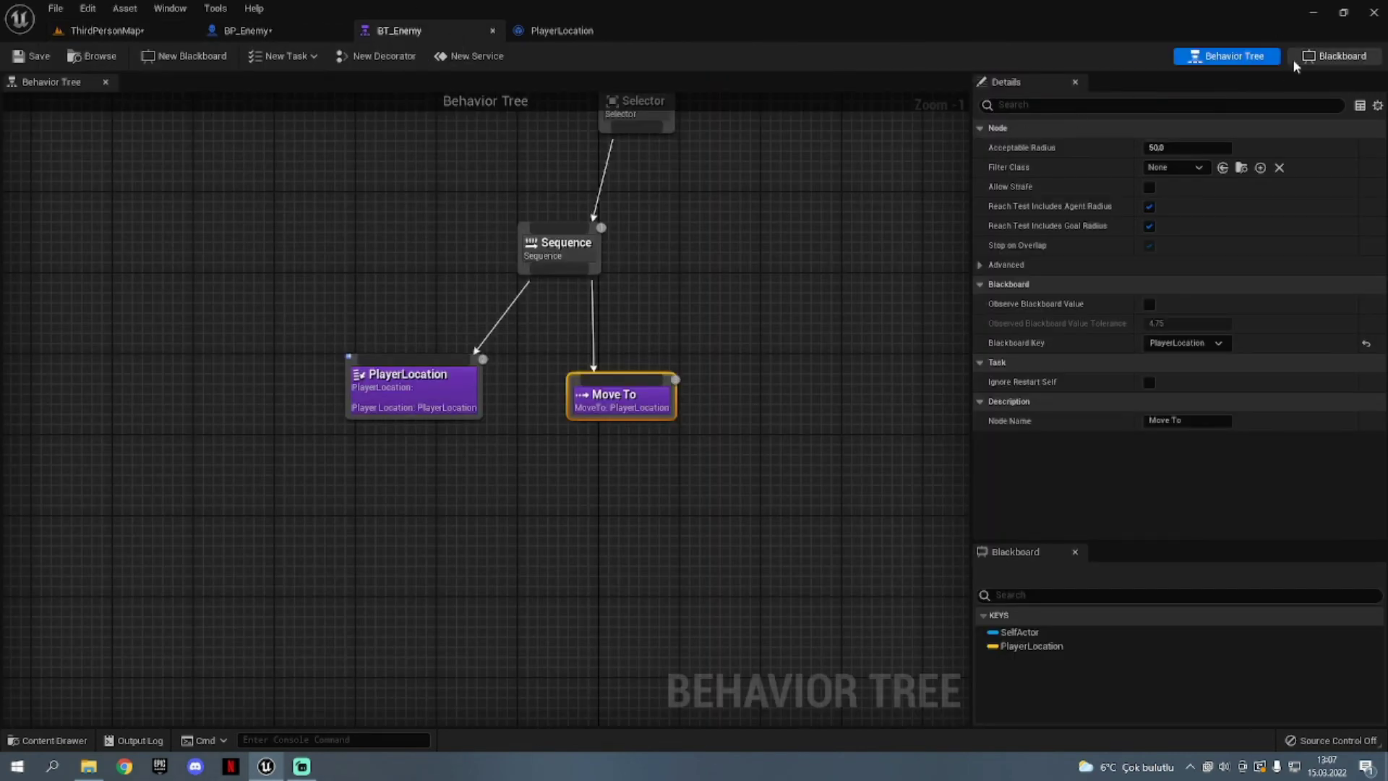
{"action": "left_click", "coordinate": [1295, 60]}
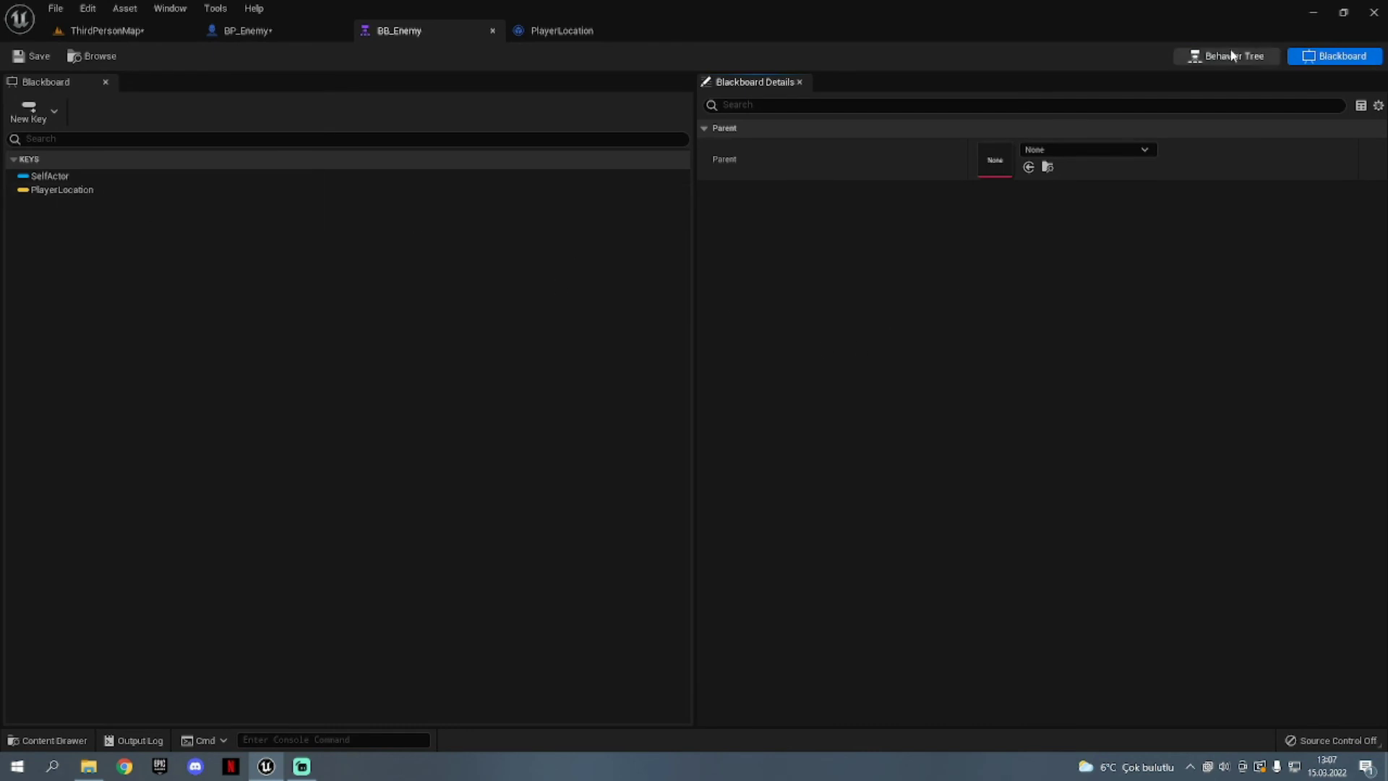
{"action": "left_click", "coordinate": [1233, 55]}
{"action": "left_click", "coordinate": [445, 415]}
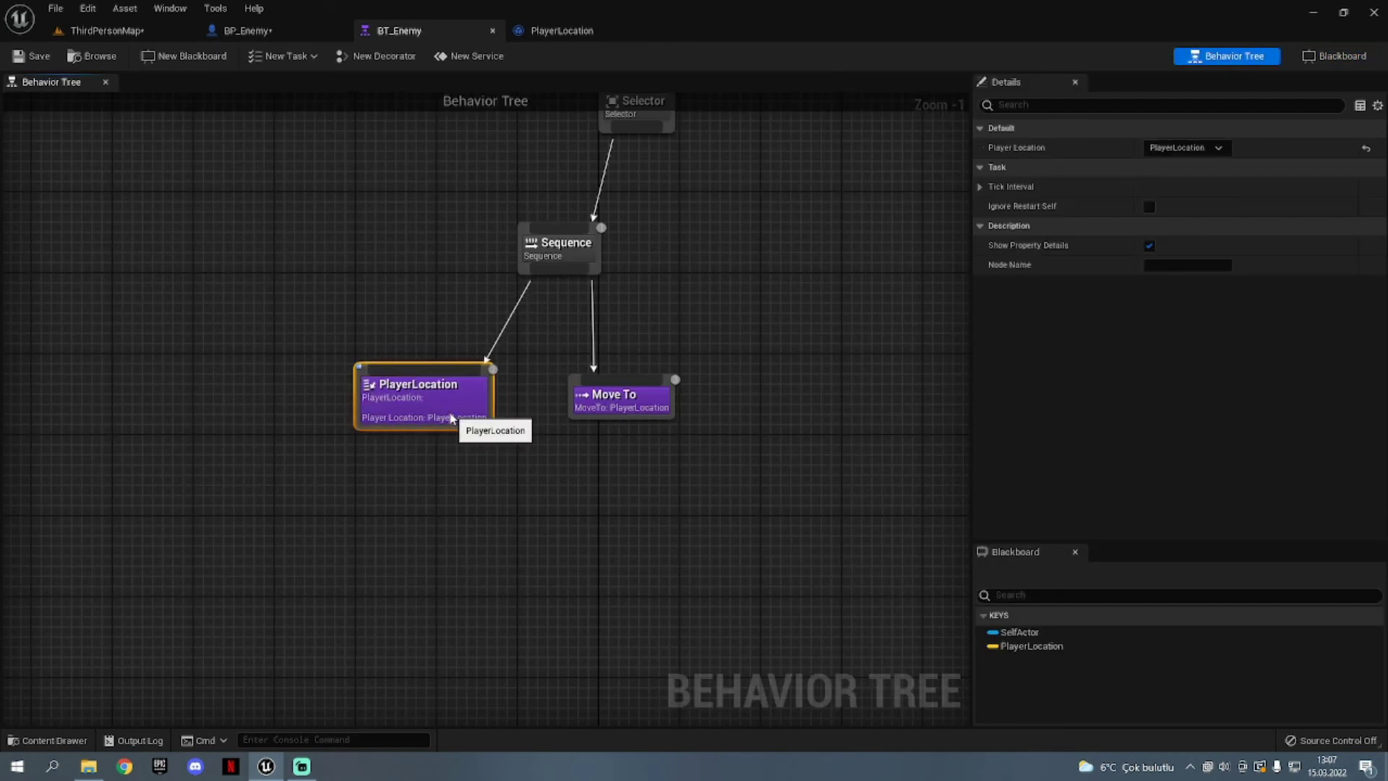
{"action": "left_click_drag", "start_coordinate": [451, 419], "coordinate": [451, 409]}
{"action": "left_click_drag", "start_coordinate": [627, 380], "coordinate": [629, 399]}
Add a MakeNoise task under the Sequence, then delete it
{"action": "left_click_drag", "start_coordinate": [572, 270], "coordinate": [701, 353]}
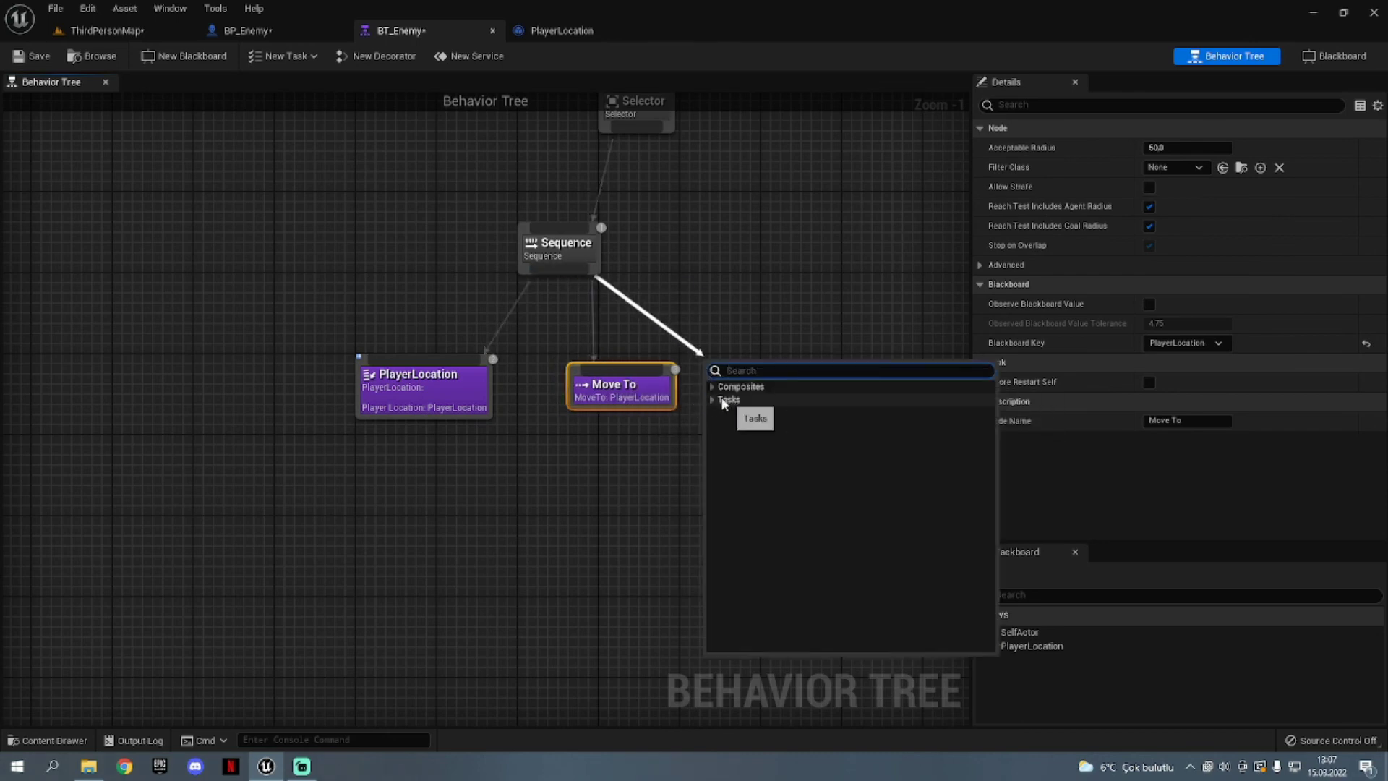
{"action": "double_click", "coordinate": [725, 400]}
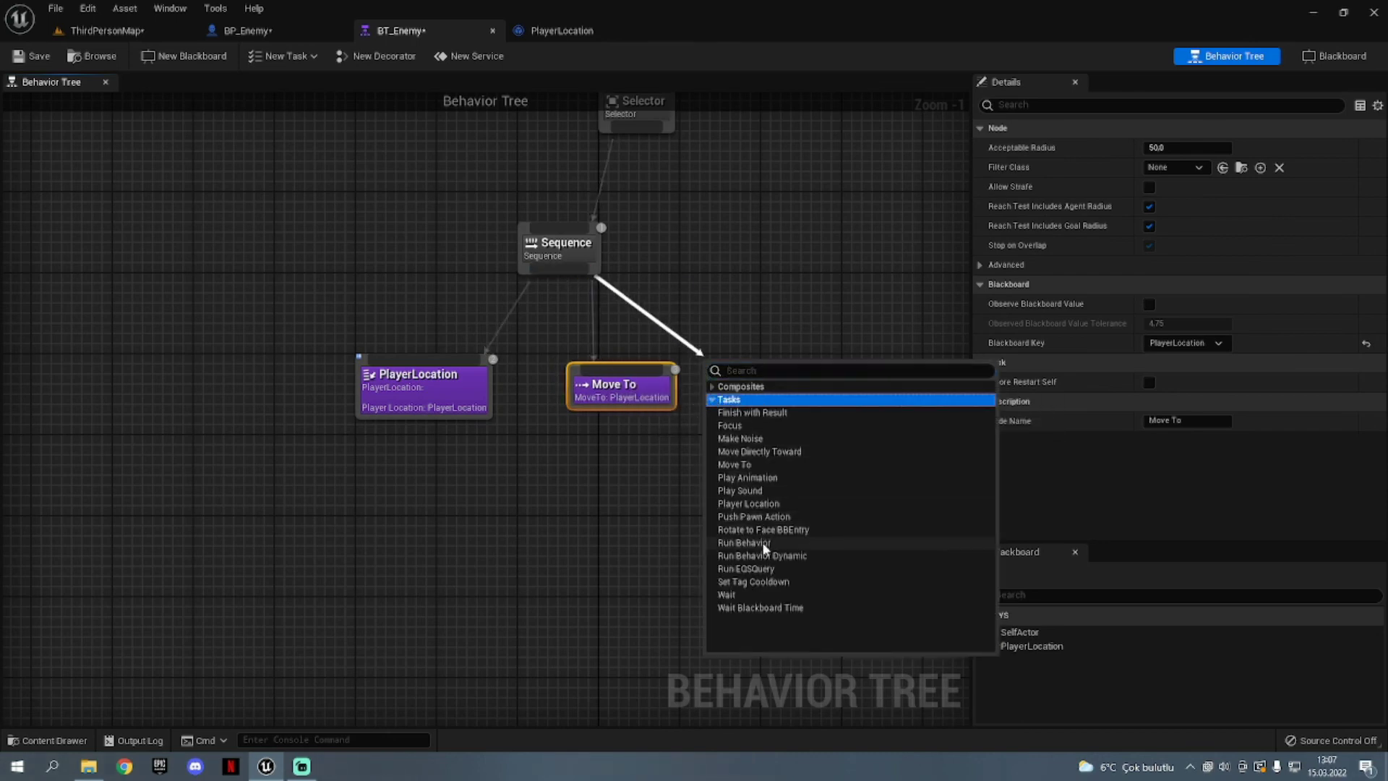
{"action": "left_click", "coordinate": [745, 438]}
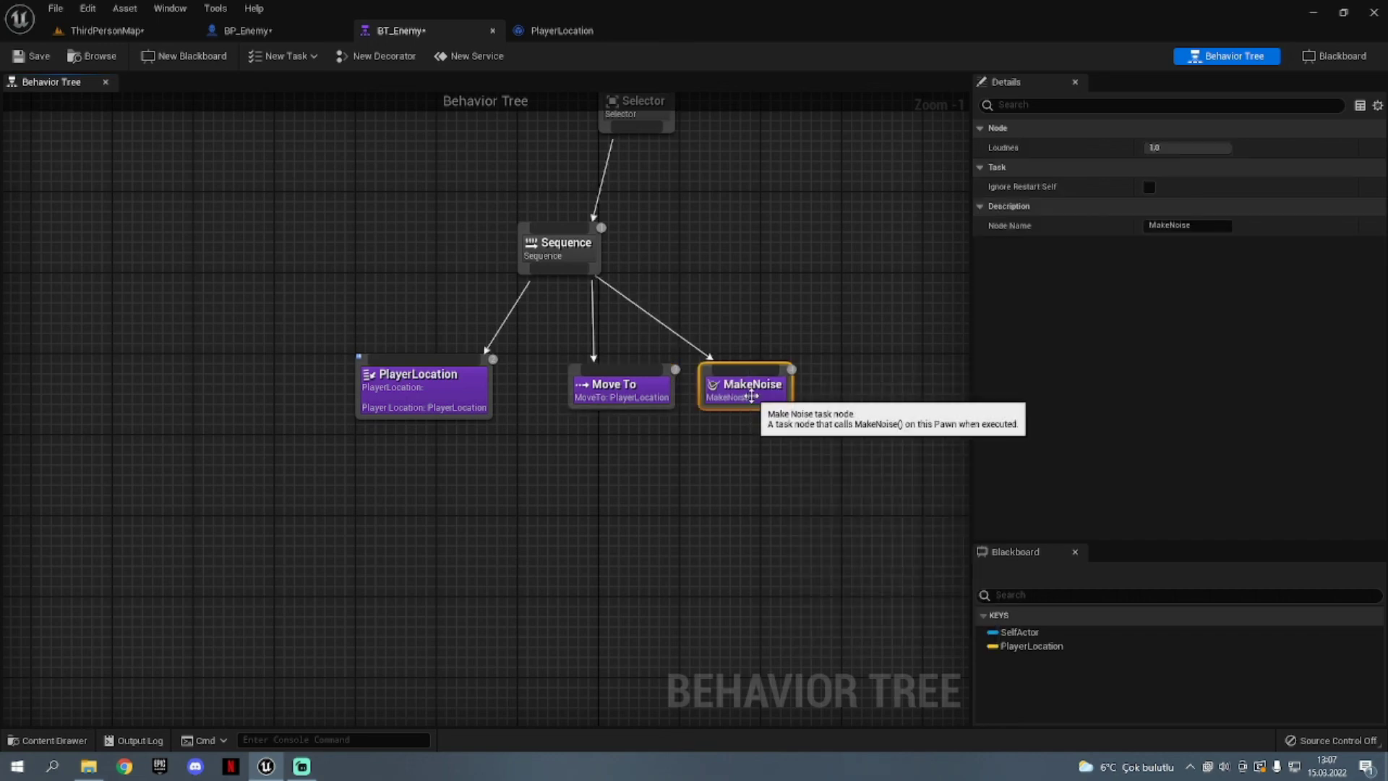
{"action": "key", "text": "Delete"}
Move the Move To node closer to PlayerLocation and reselect PlayerLocation
{"action": "left_click_drag", "start_coordinate": [576, 402], "coordinate": [553, 412]}
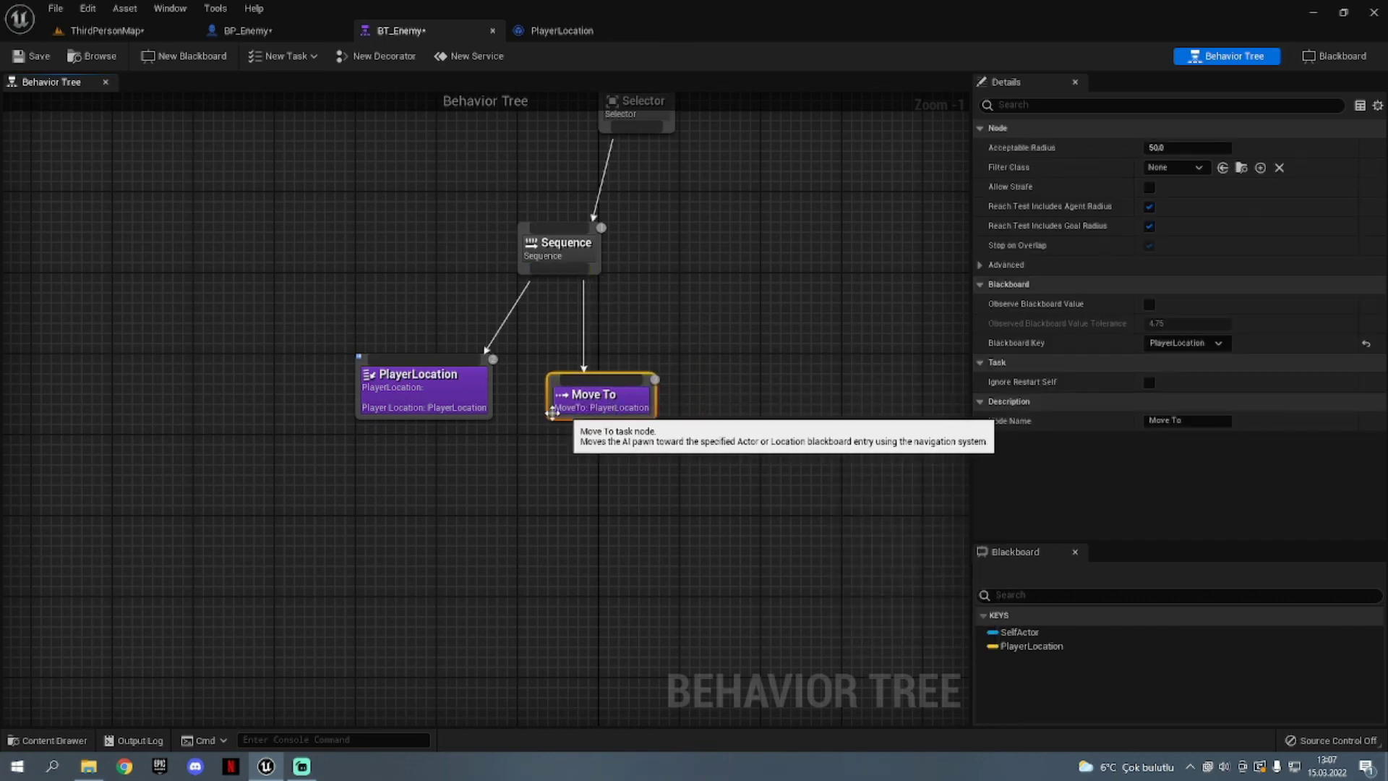
{"action": "left_click", "coordinate": [434, 408]}
{"action": "left_click_drag", "start_coordinate": [481, 474], "coordinate": [483, 473]}
{"action": "left_click", "coordinate": [418, 403]}
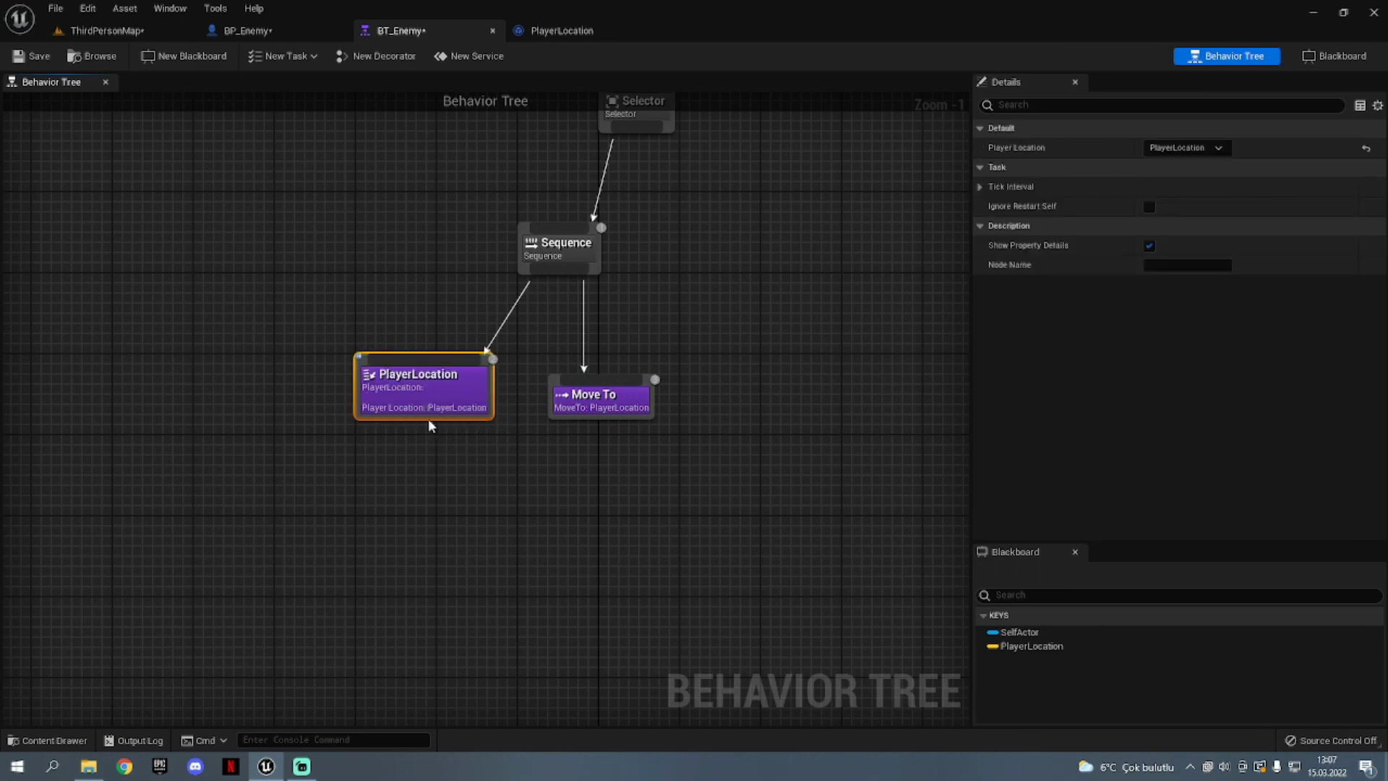
{"action": "left_click", "coordinate": [249, 30]}
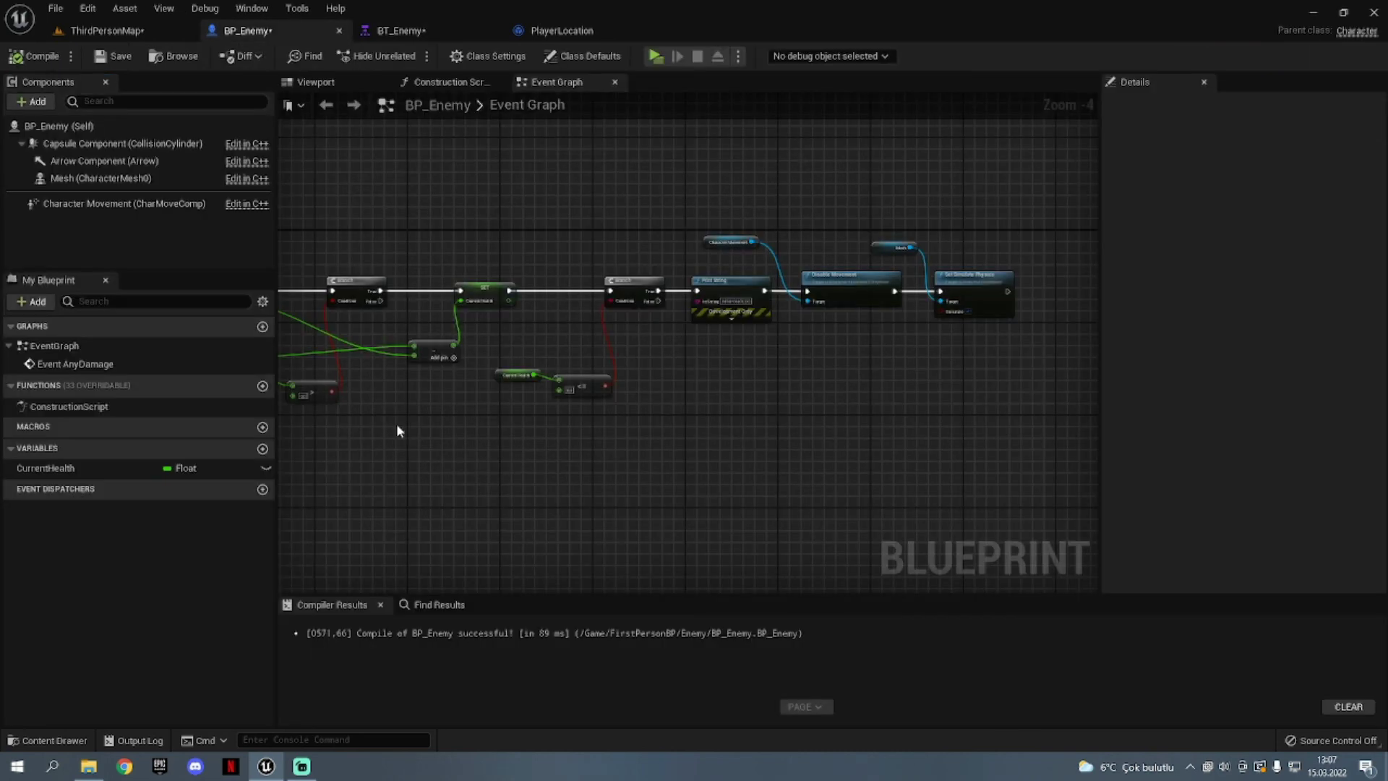
Inspect the PlayerLocation task graph, bringing its Finish Execute node into view
{"action": "left_click", "coordinate": [562, 30]}
{"action": "left_click_drag", "start_coordinate": [453, 449], "coordinate": [279, 357]}
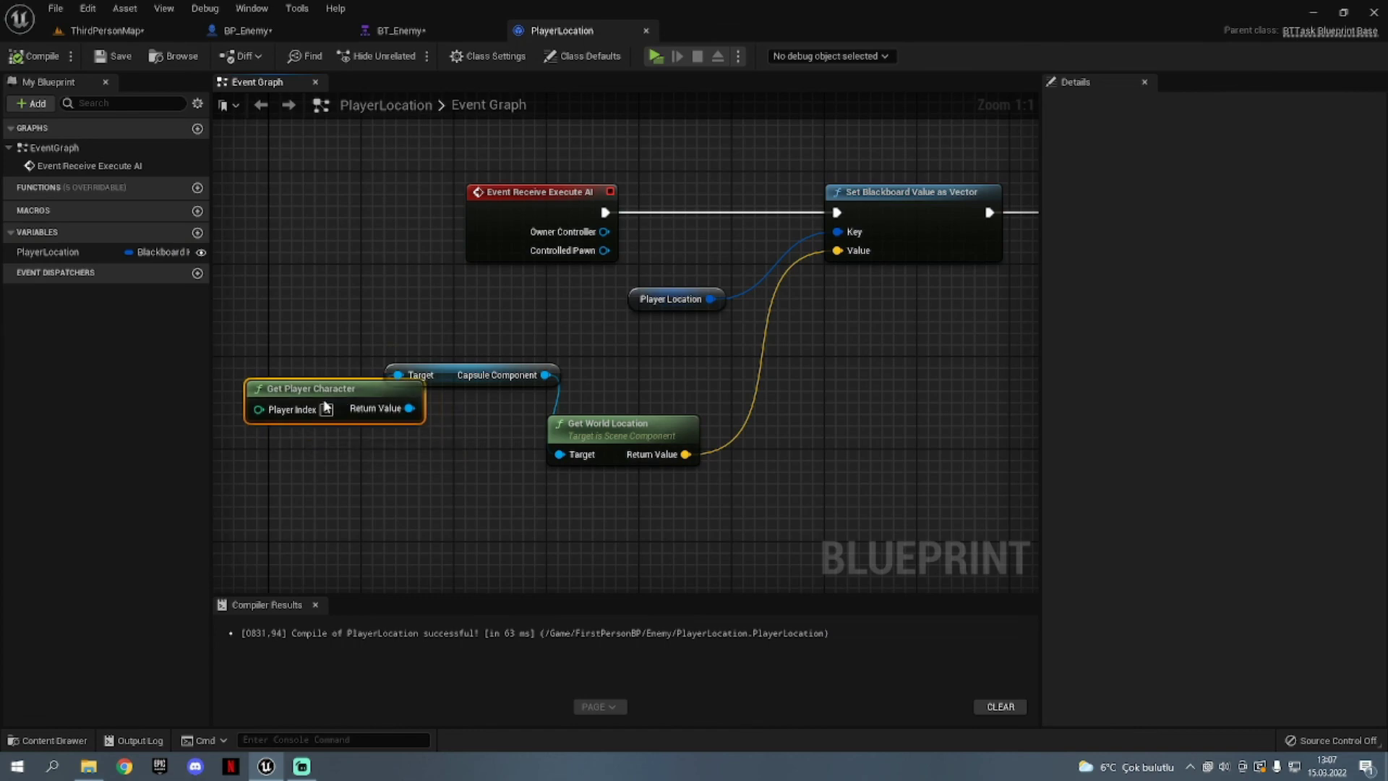
{"action": "left_click", "coordinate": [651, 299]}
{"action": "right_click_drag", "start_coordinate": [665, 303], "coordinate": [579, 376]}
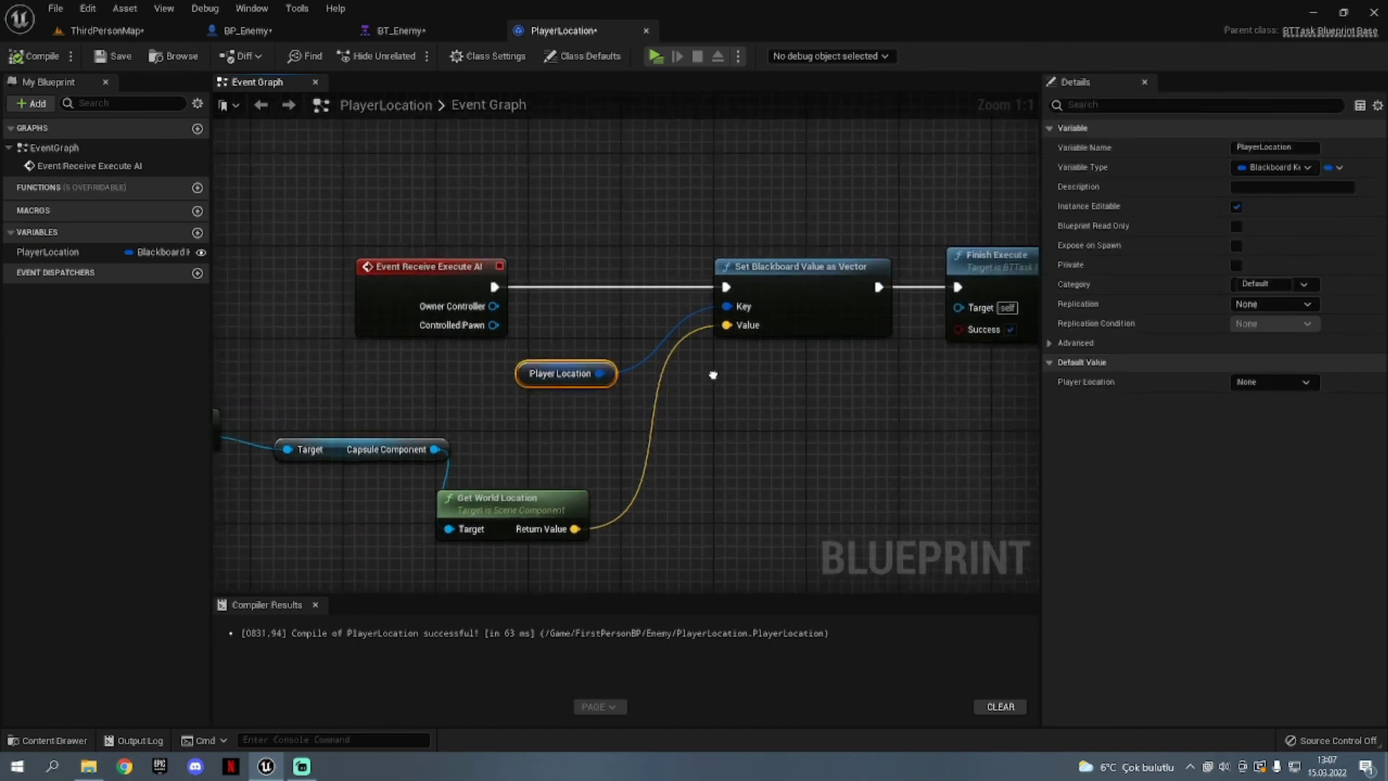
Raise Move To level with PlayerLocation and save BT_Enemy
{"action": "left_click", "coordinate": [401, 31]}
{"action": "left_click_drag", "start_coordinate": [589, 405], "coordinate": [589, 385]}
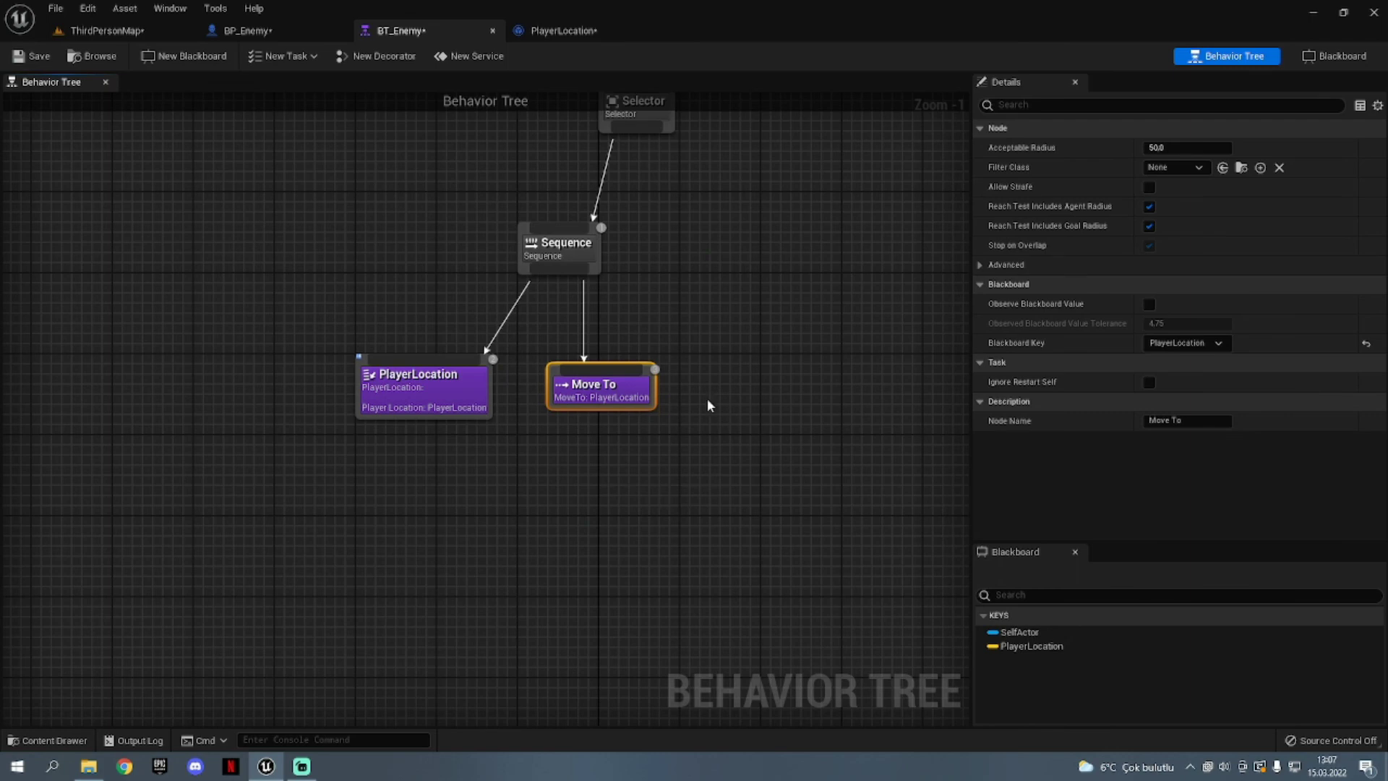
{"action": "left_click", "coordinate": [42, 63]}
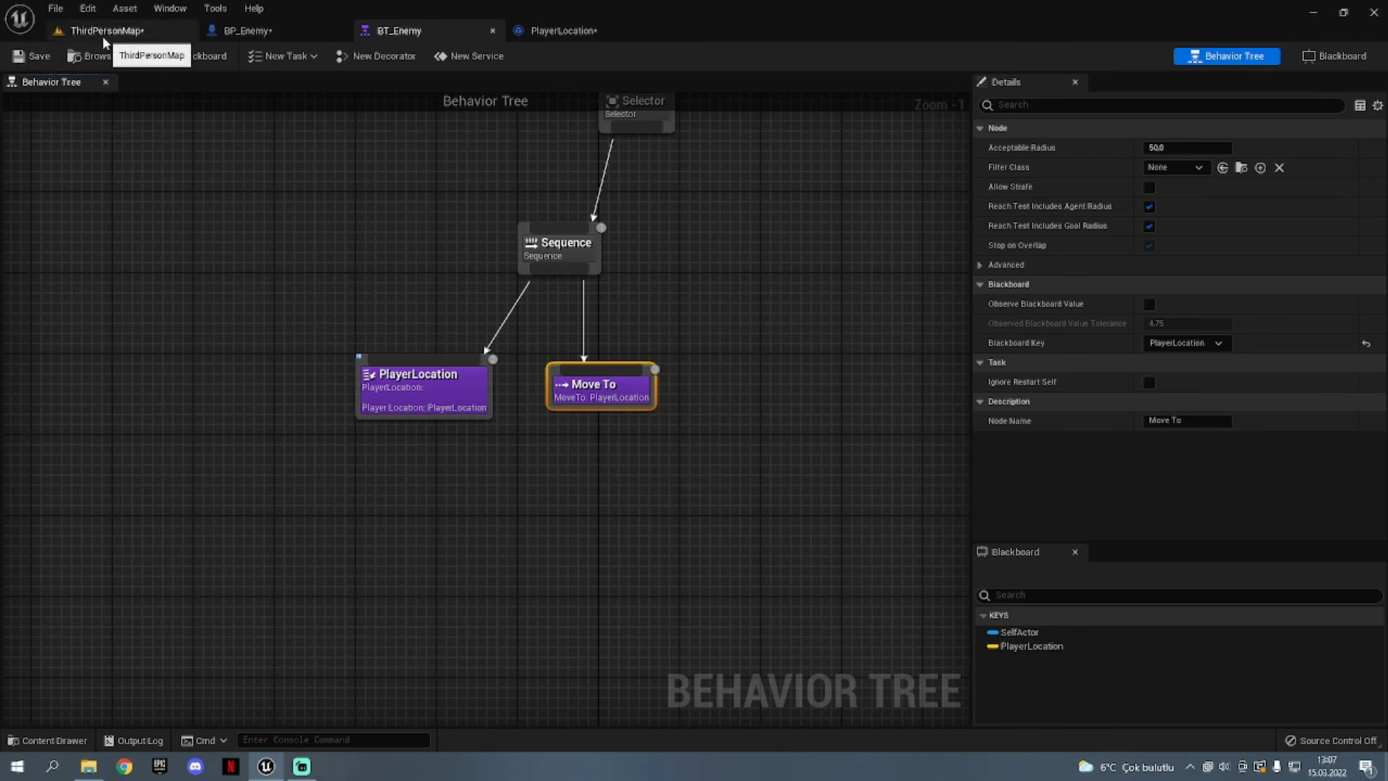